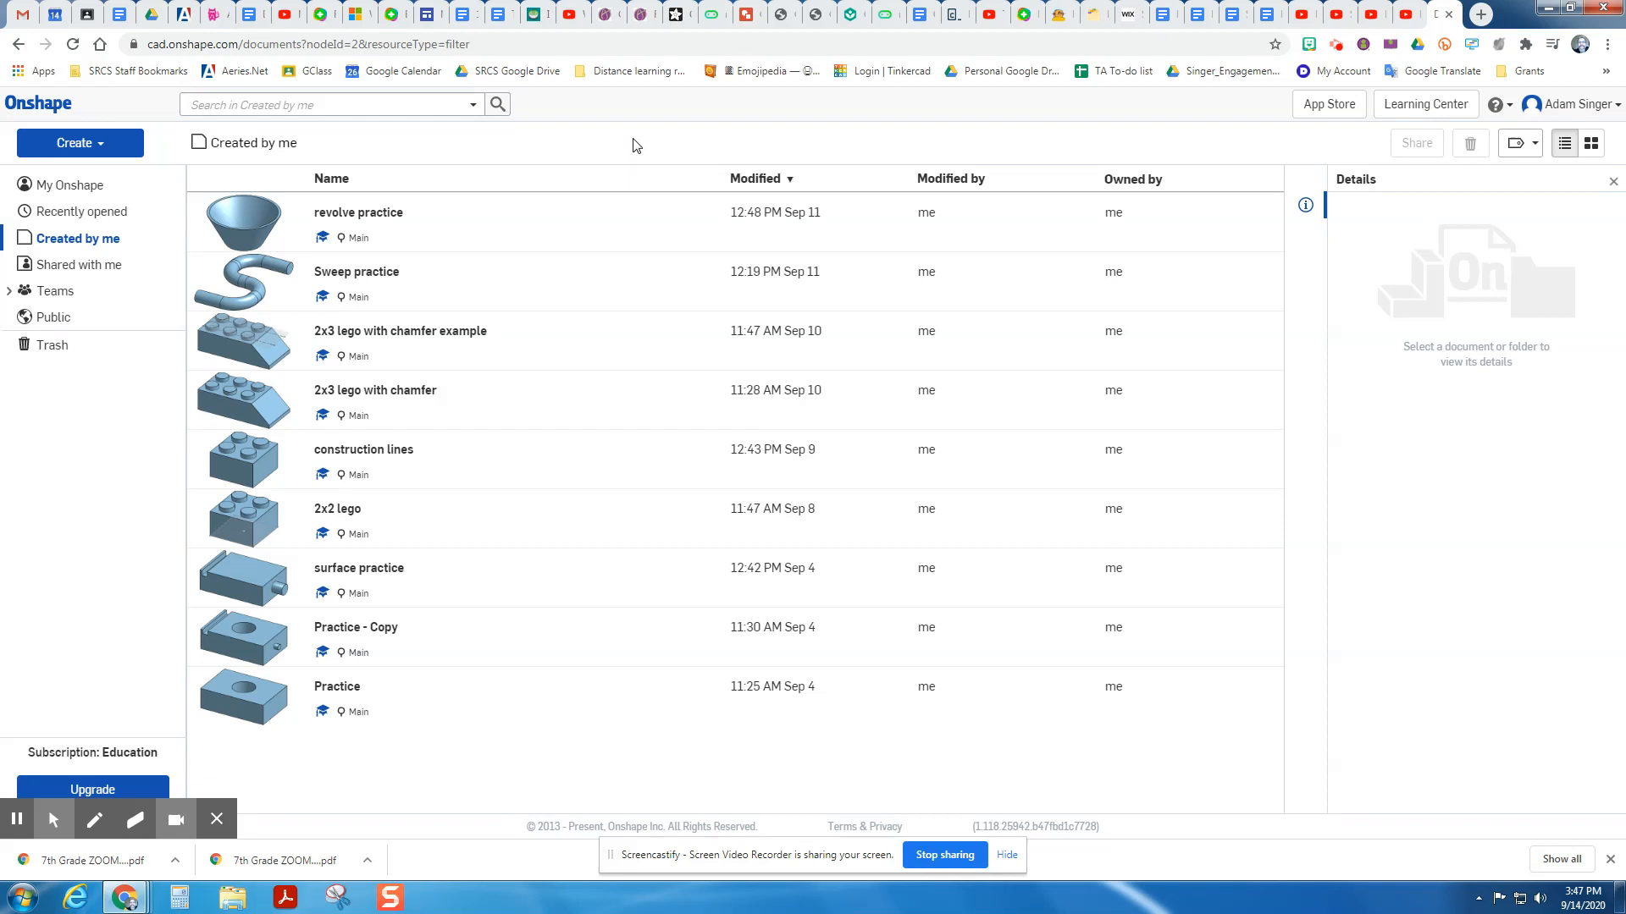
- Create a new document named "bowl practice"
{"action": "left_click", "coordinate": [91, 142]}
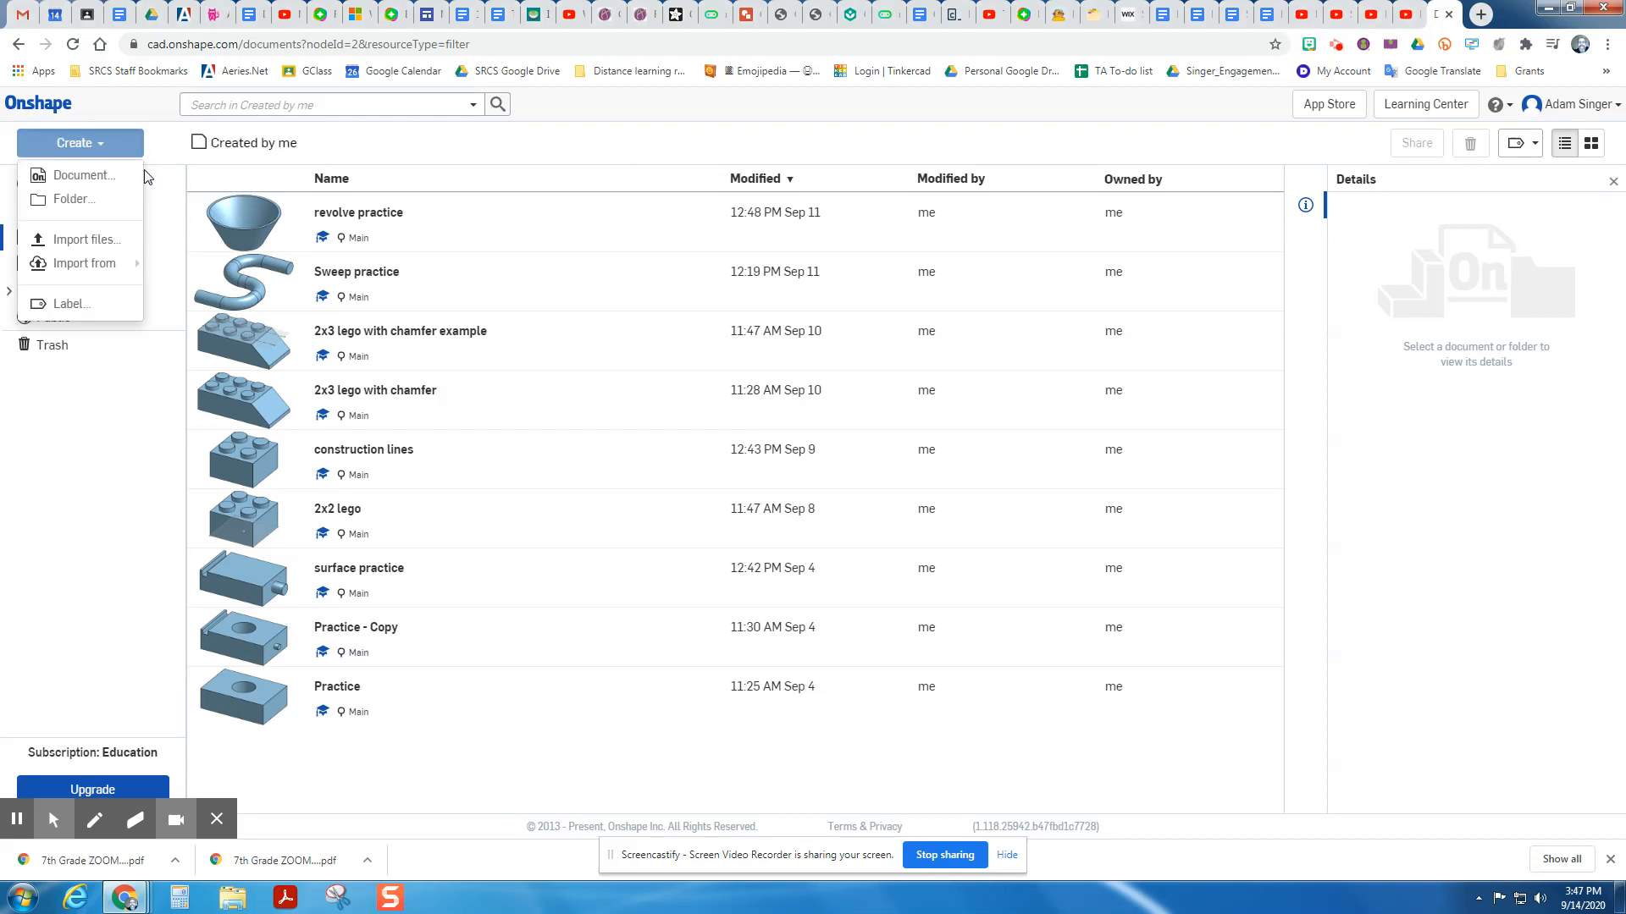
{"action": "left_click", "coordinate": [94, 143]}
{"action": "left_click", "coordinate": [93, 143]}
{"action": "left_click", "coordinate": [94, 143]}
{"action": "left_click", "coordinate": [93, 143]}
{"action": "left_click", "coordinate": [84, 173]}
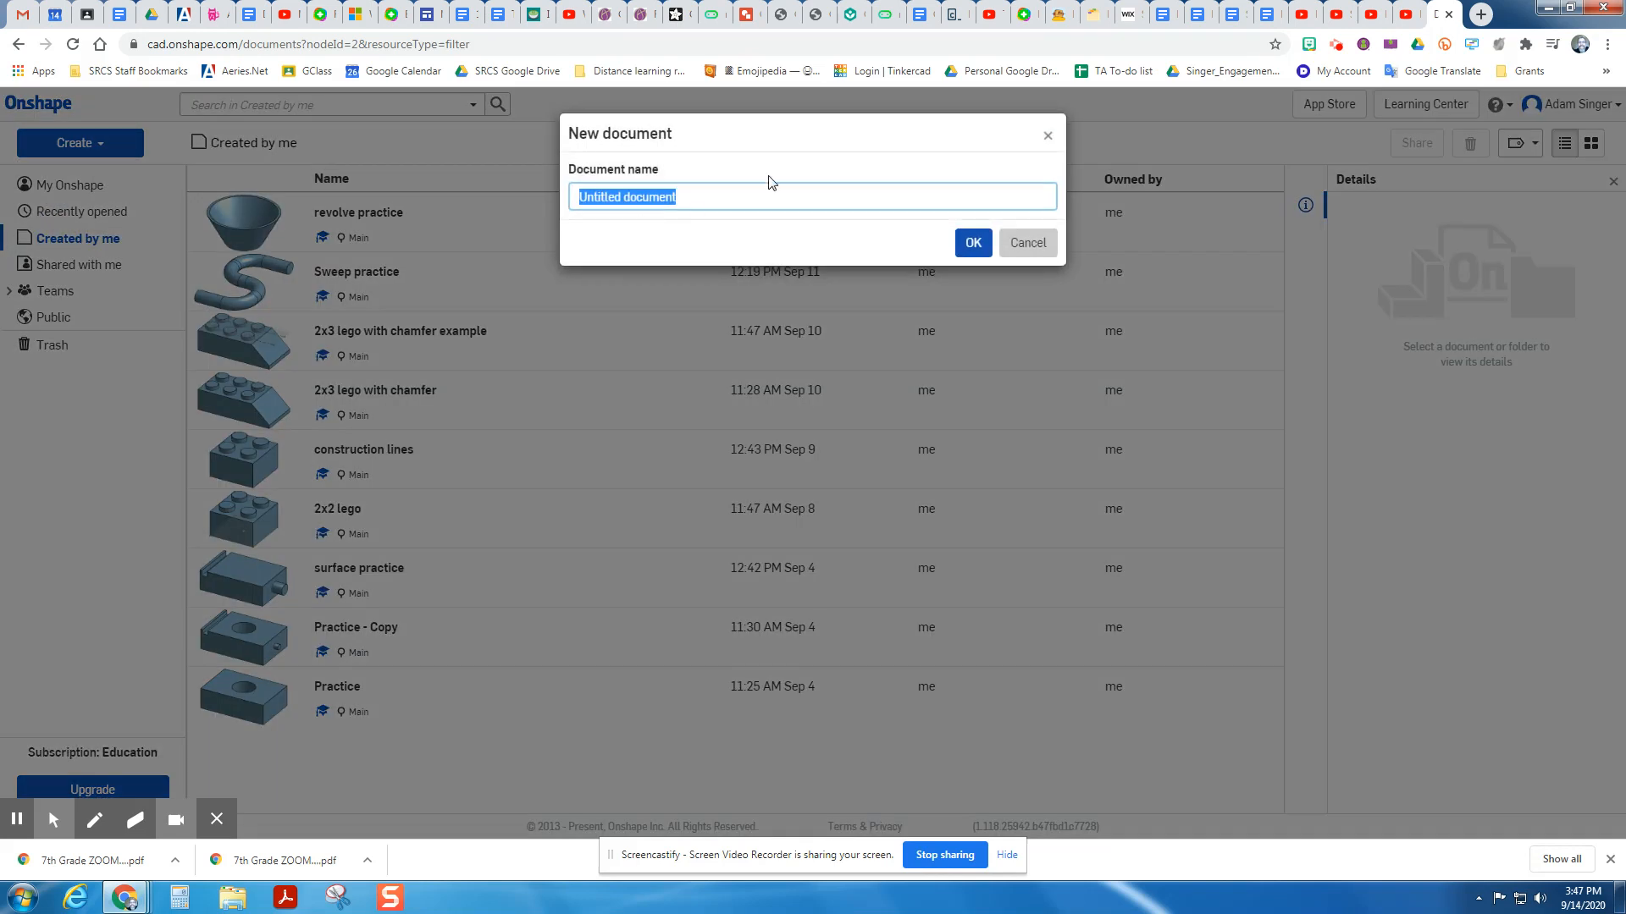
{"action": "type", "text": "B0"}
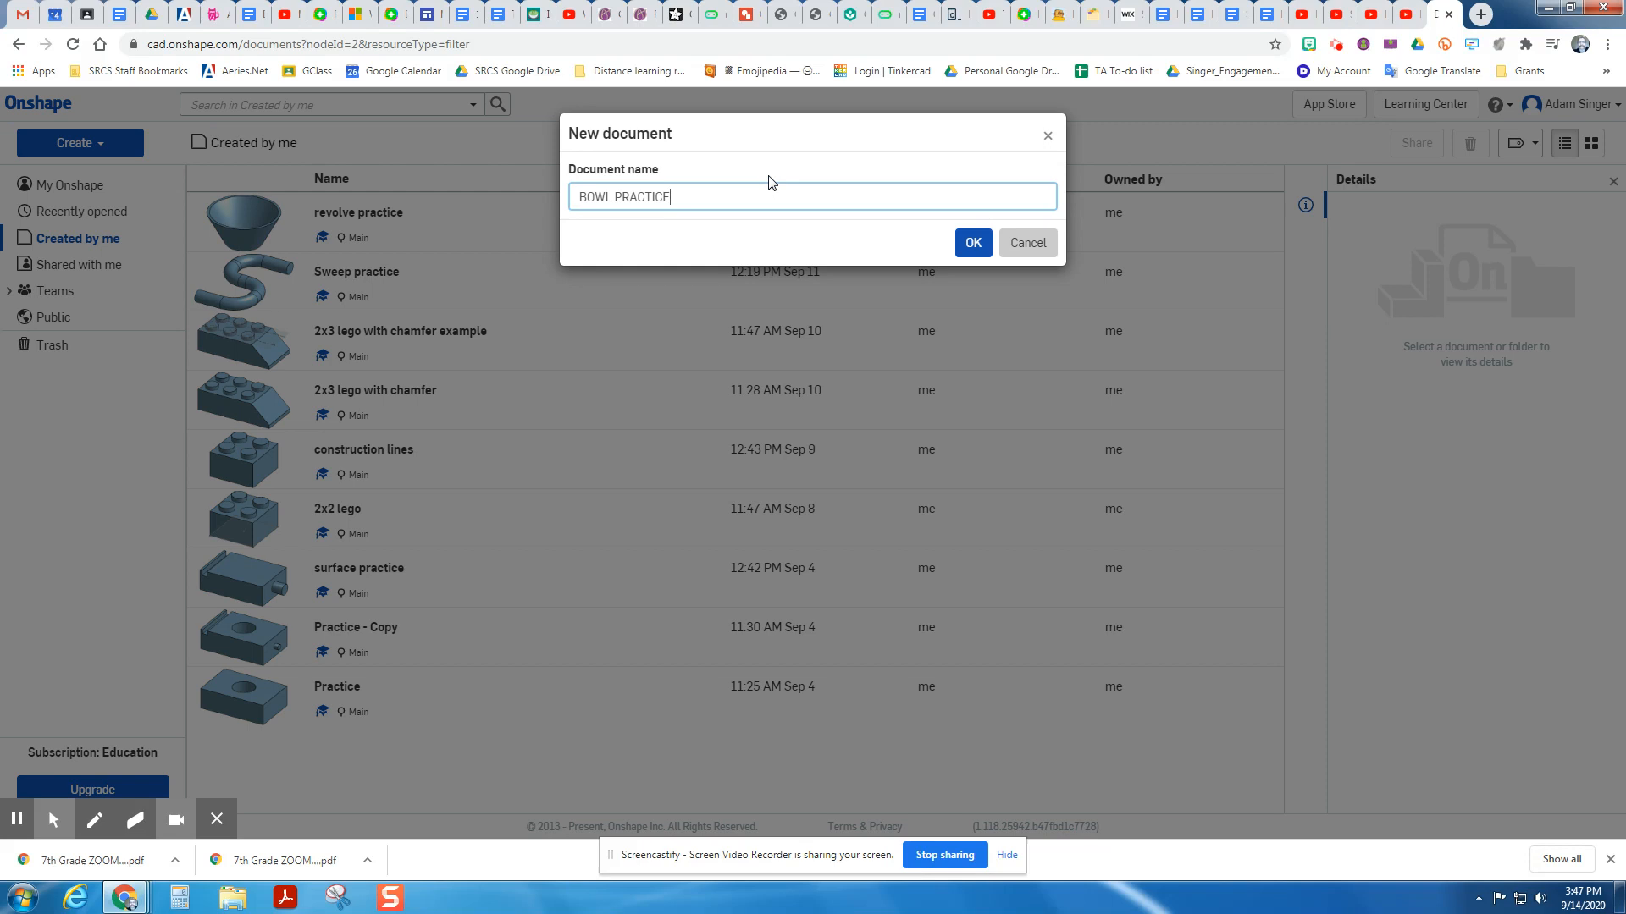
{"action": "left_click_drag", "start_coordinate": [671, 196], "coordinate": [581, 196]}
{"action": "type", "text": "bowl practice"}
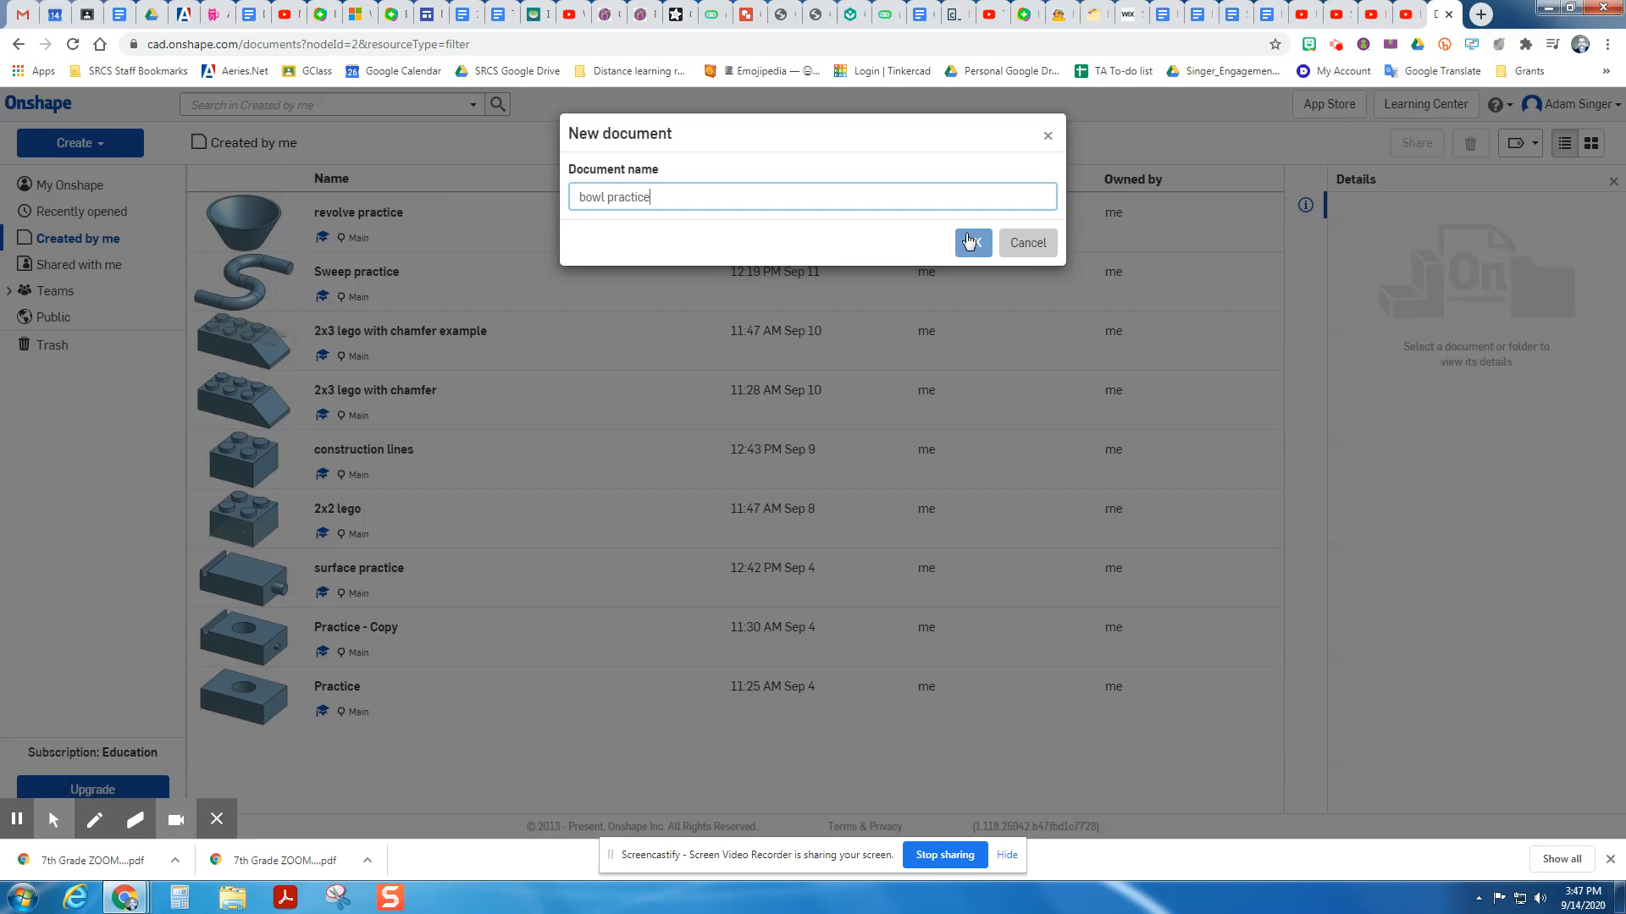
{"action": "left_click", "coordinate": [972, 242]}
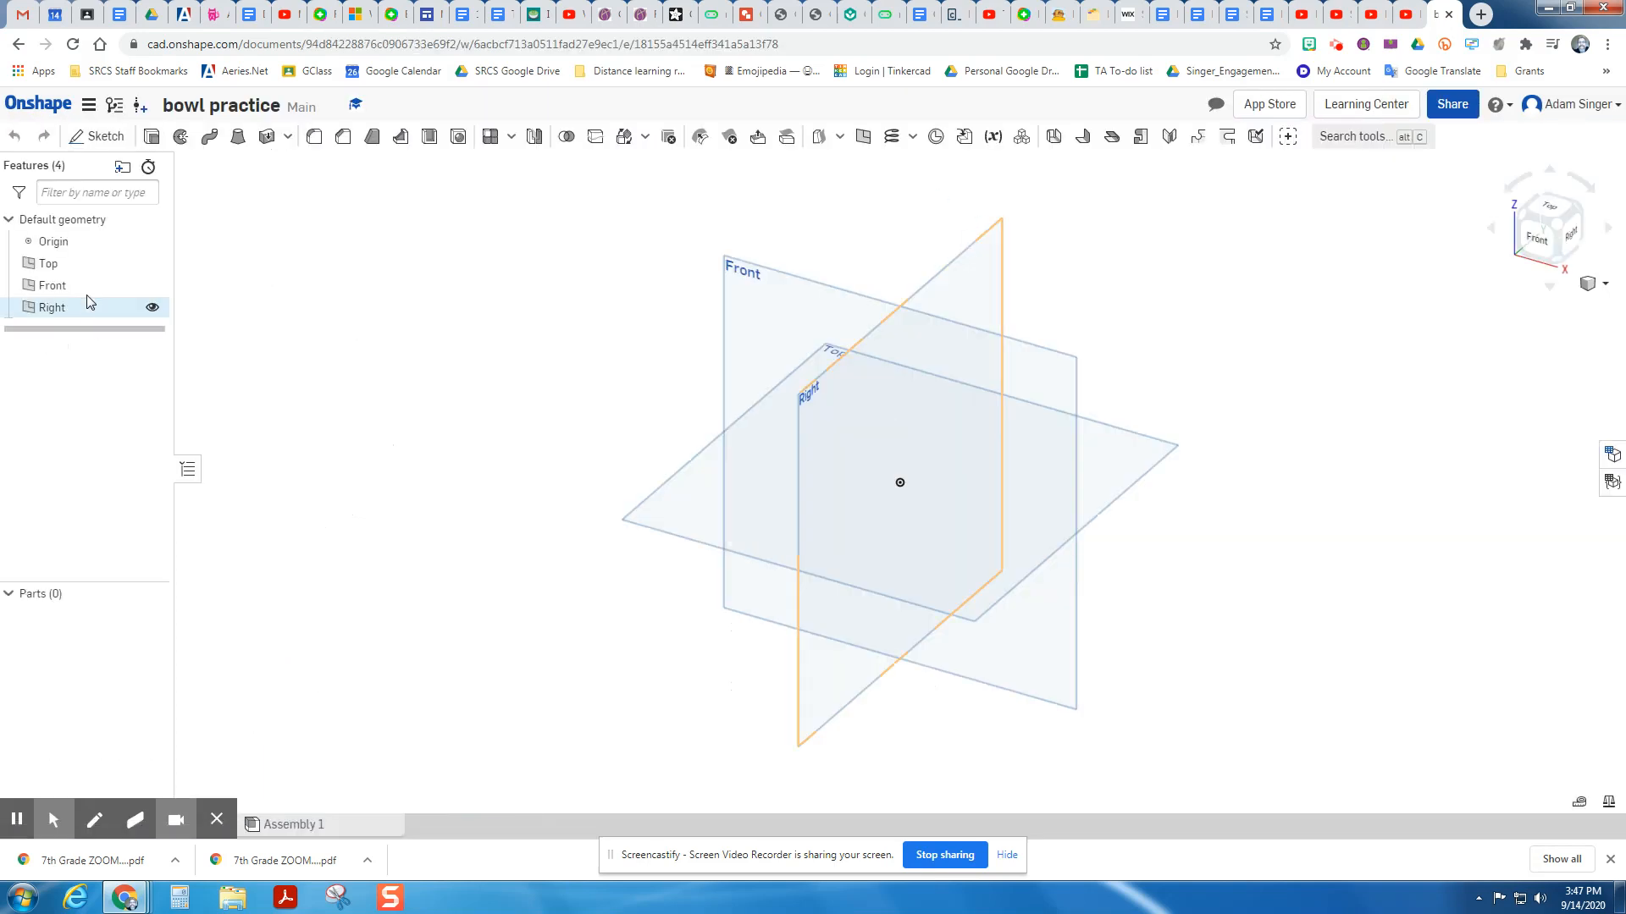
- Start a sketch on the Front plane and view it normal to the plane
{"action": "left_click", "coordinate": [98, 137]}
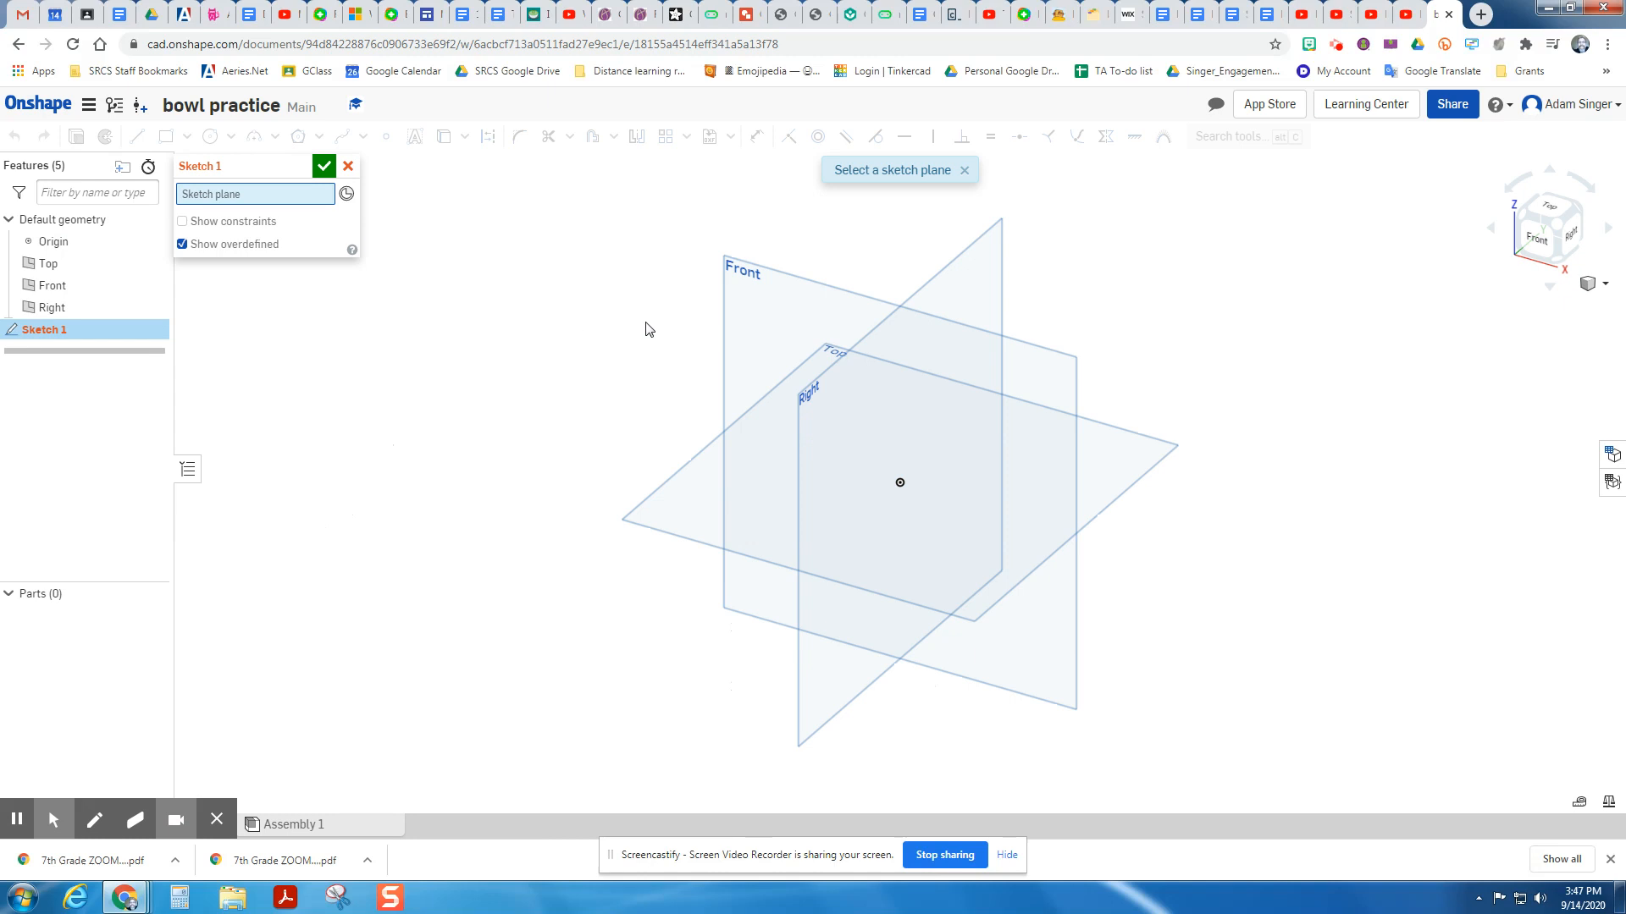
{"action": "left_click", "coordinate": [756, 326]}
{"action": "right_click", "coordinate": [756, 326]}
{"action": "left_click", "coordinate": [835, 574]}
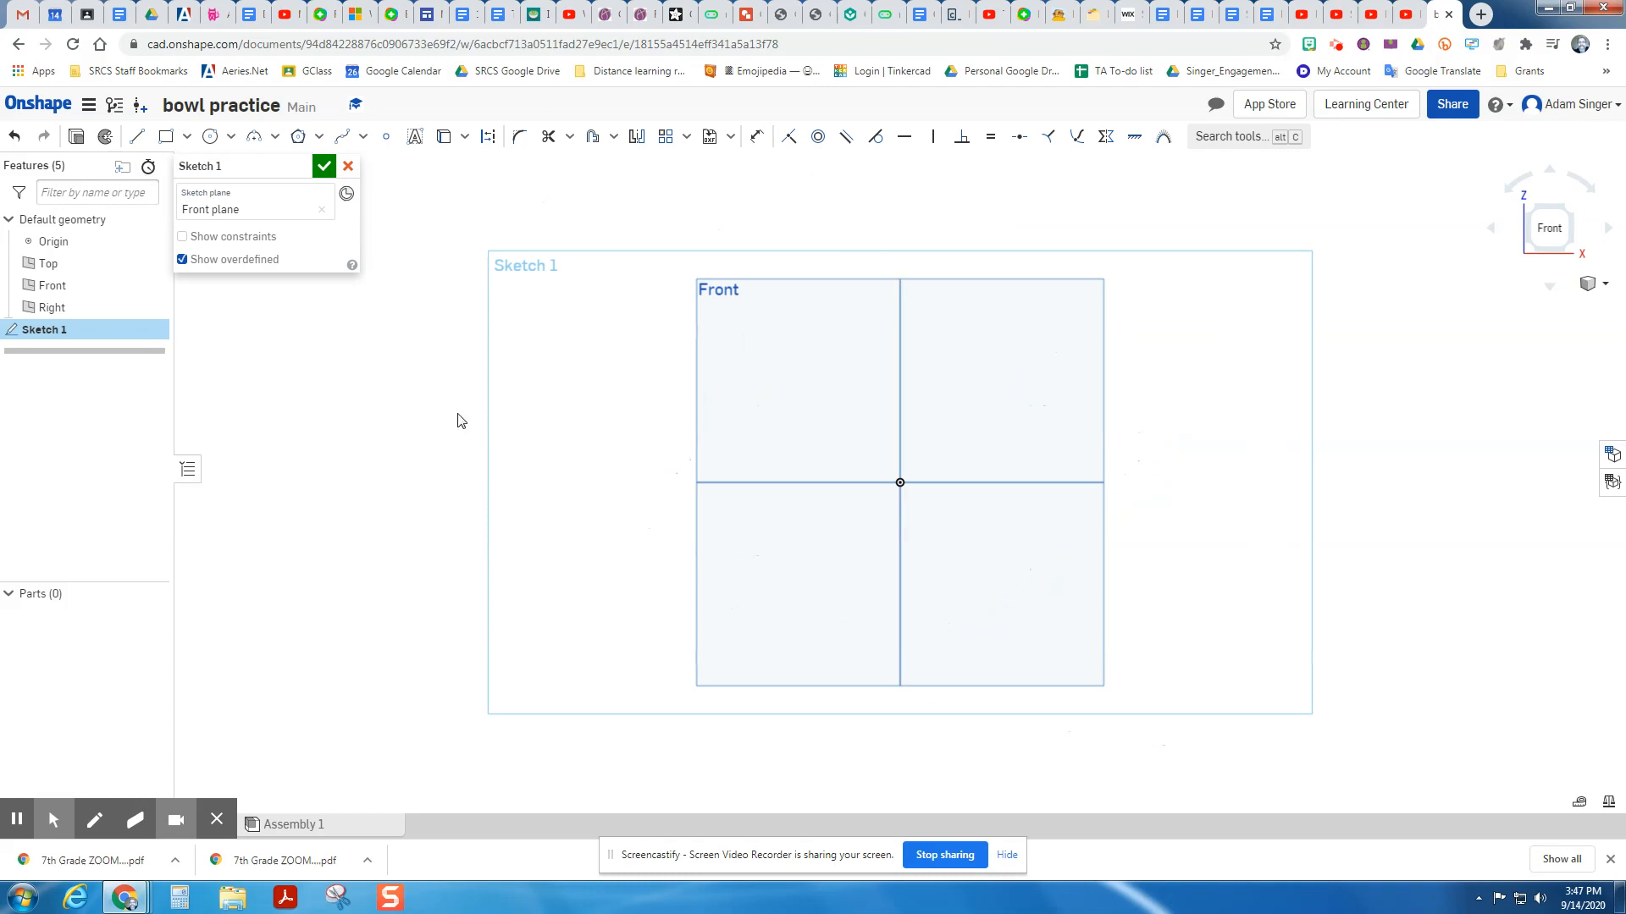
- Sketch a vertical construction line about 3 in long upward from the origin
{"action": "left_click", "coordinate": [139, 138]}
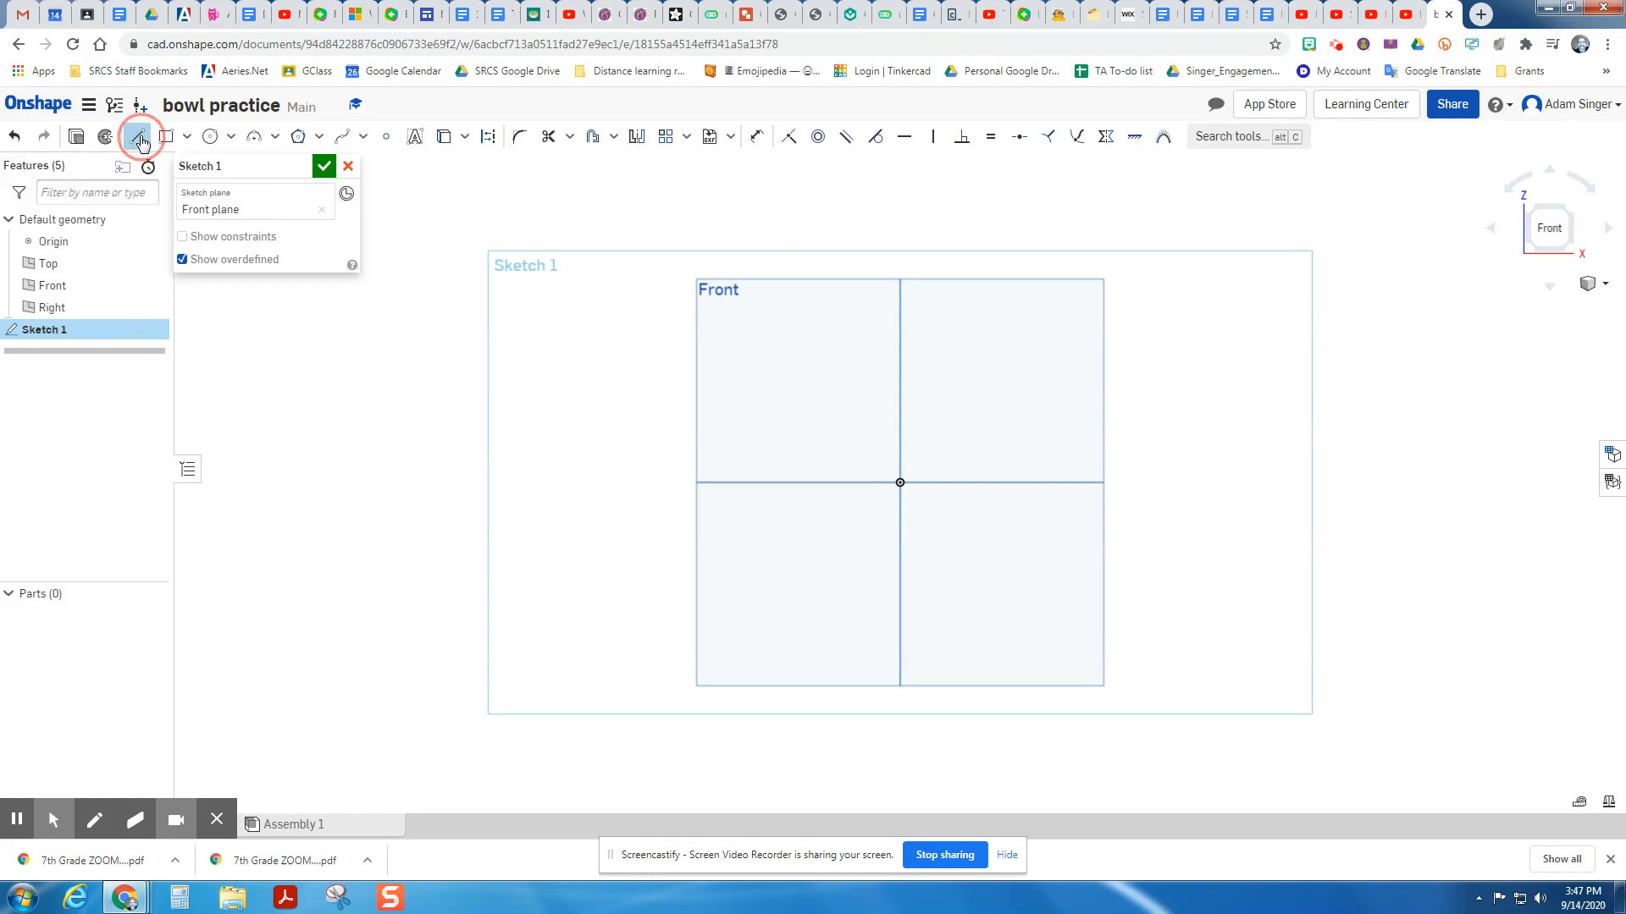
{"action": "left_click", "coordinate": [491, 138]}
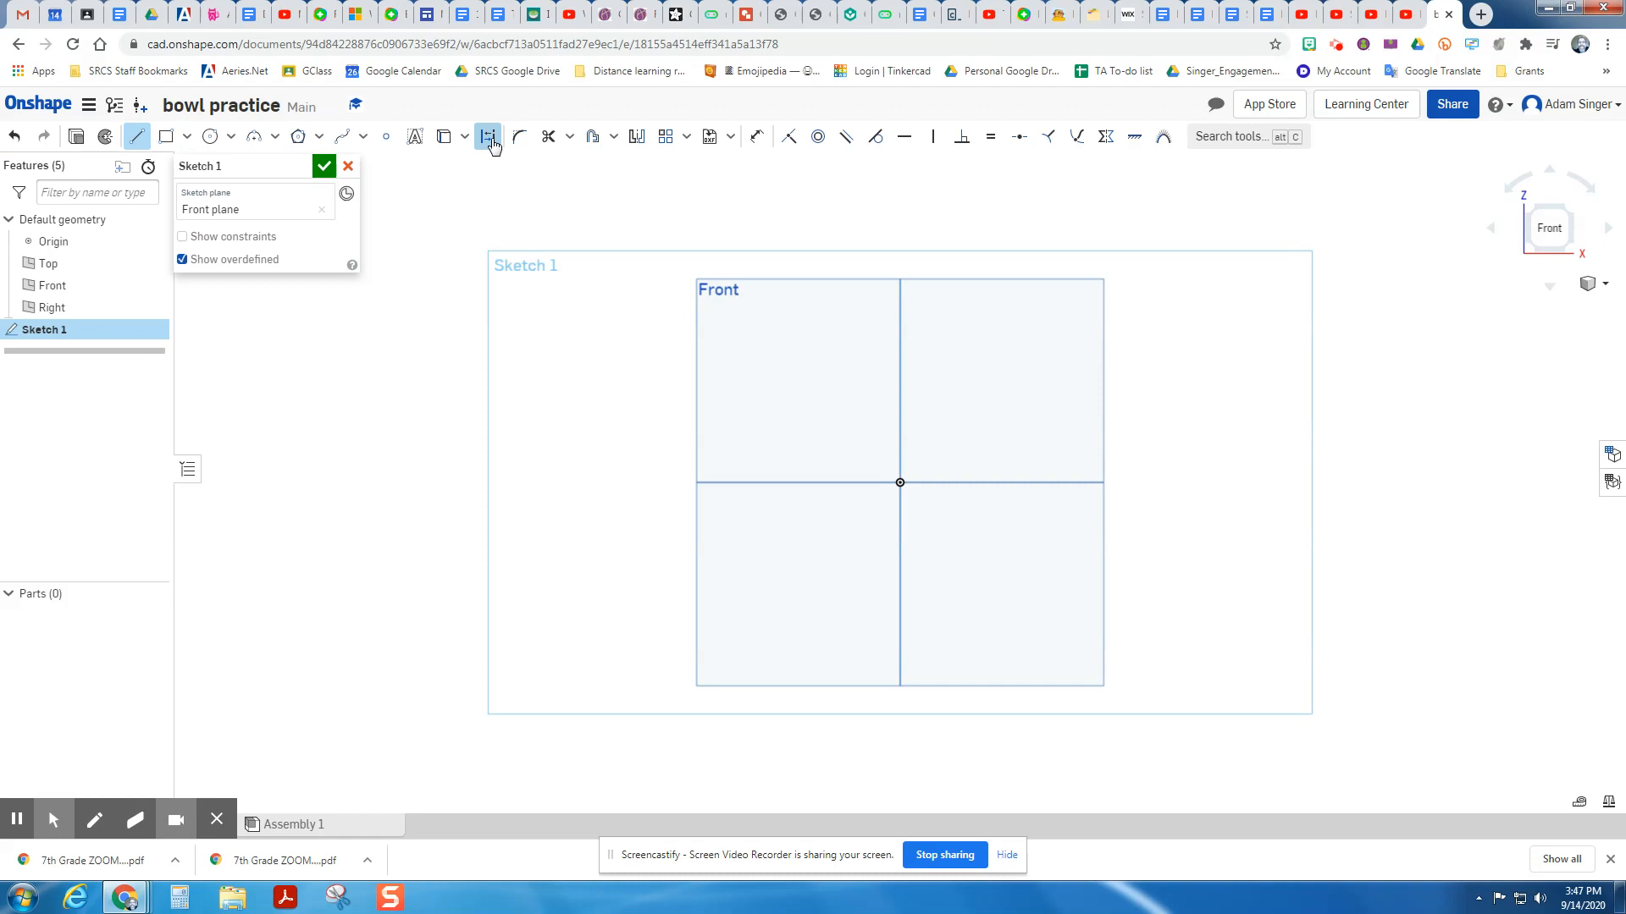
{"action": "left_click", "coordinate": [900, 483]}
{"action": "left_click", "coordinate": [900, 279]}
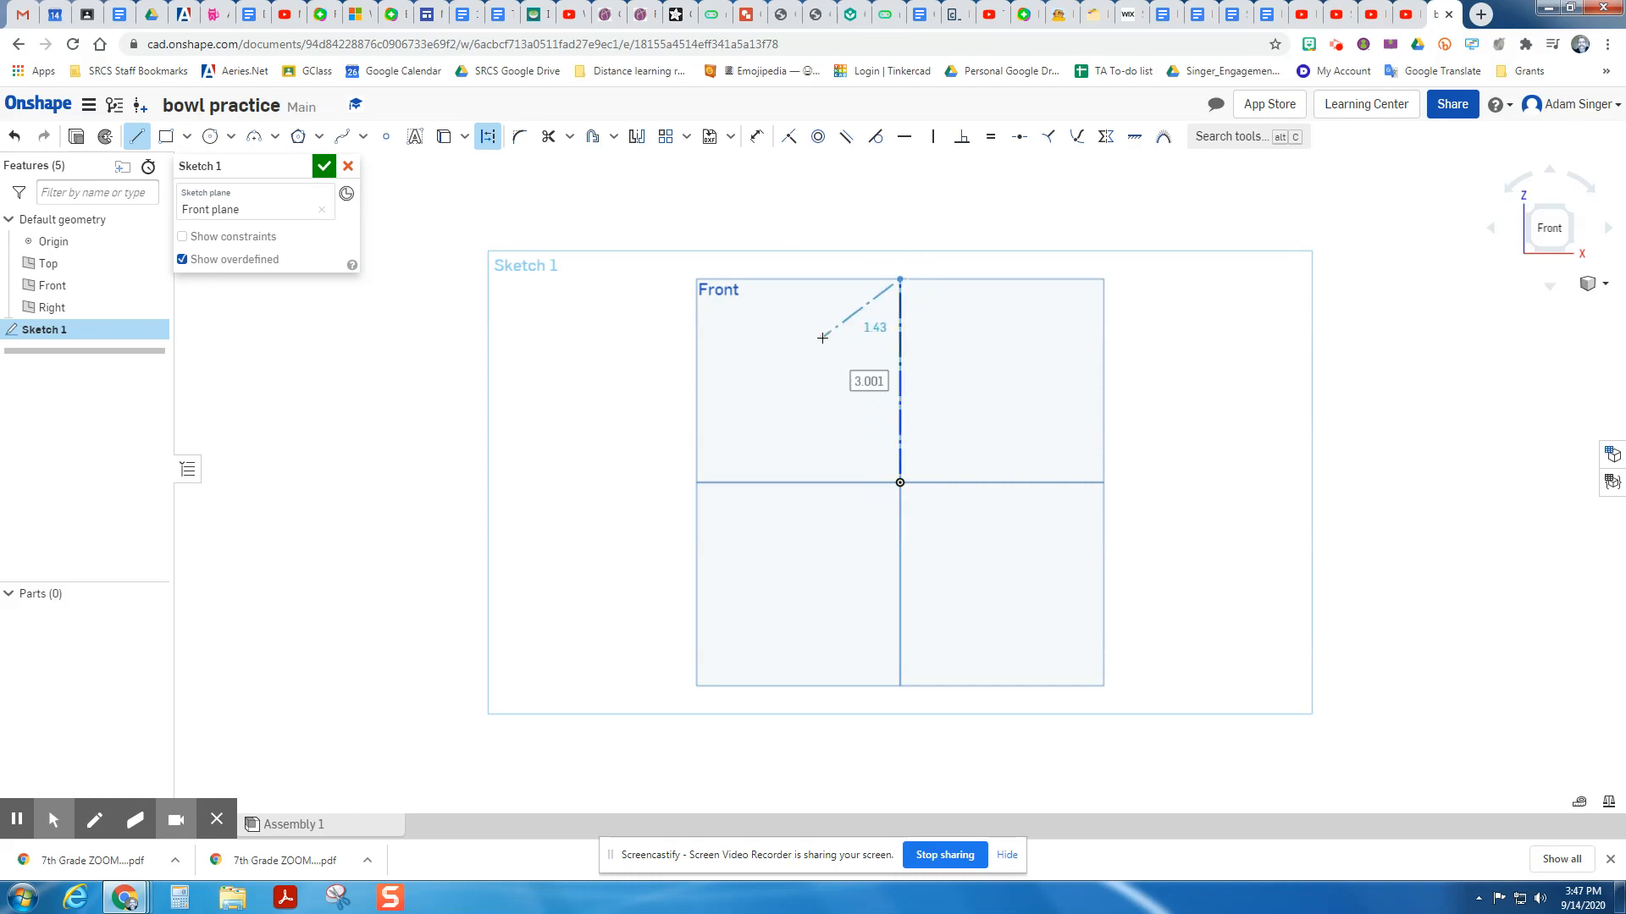
{"action": "key", "text": "Escape"}
- Dimension the vertical construction line's length to 3 in
{"action": "left_click", "coordinate": [756, 137]}
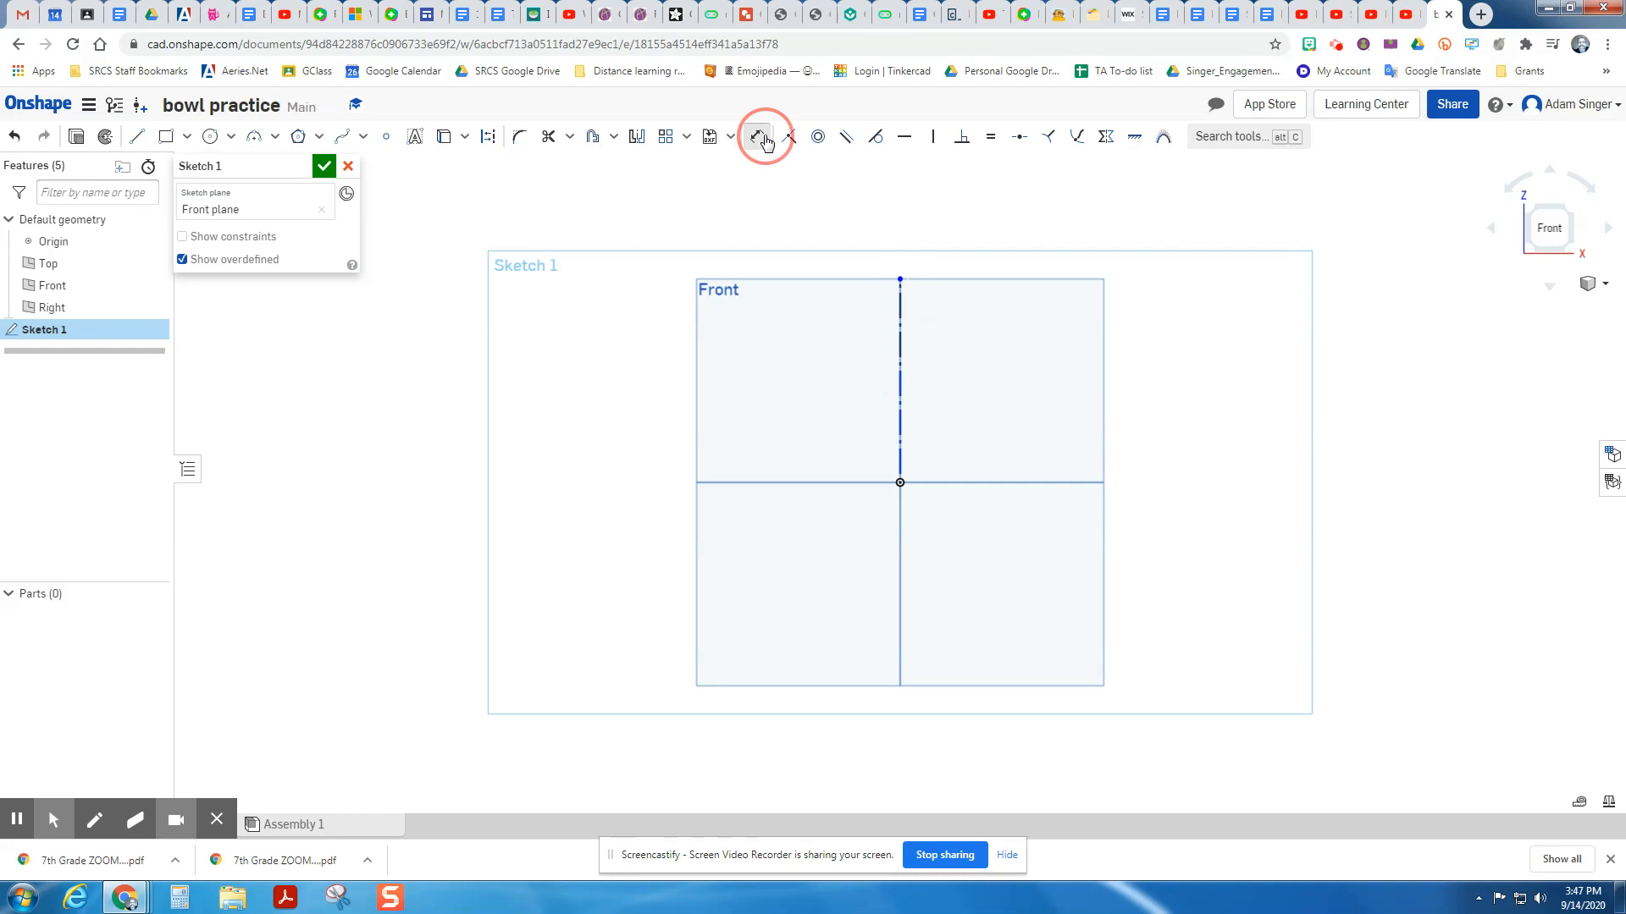
{"action": "left_click", "coordinate": [901, 281]}
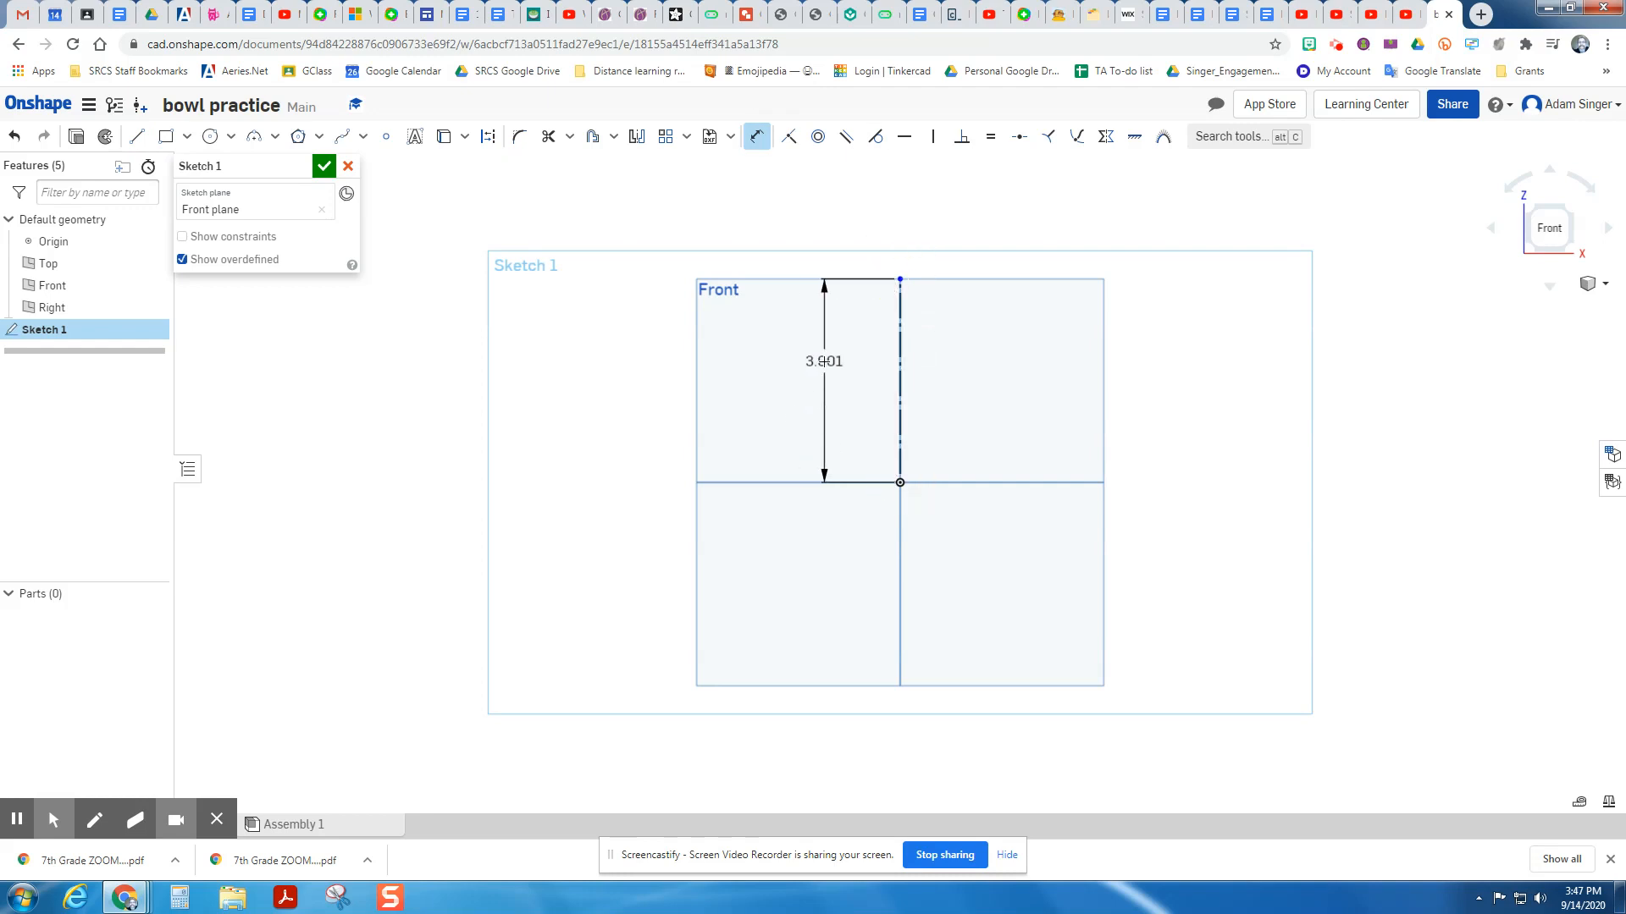
{"action": "left_click", "coordinate": [821, 362]}
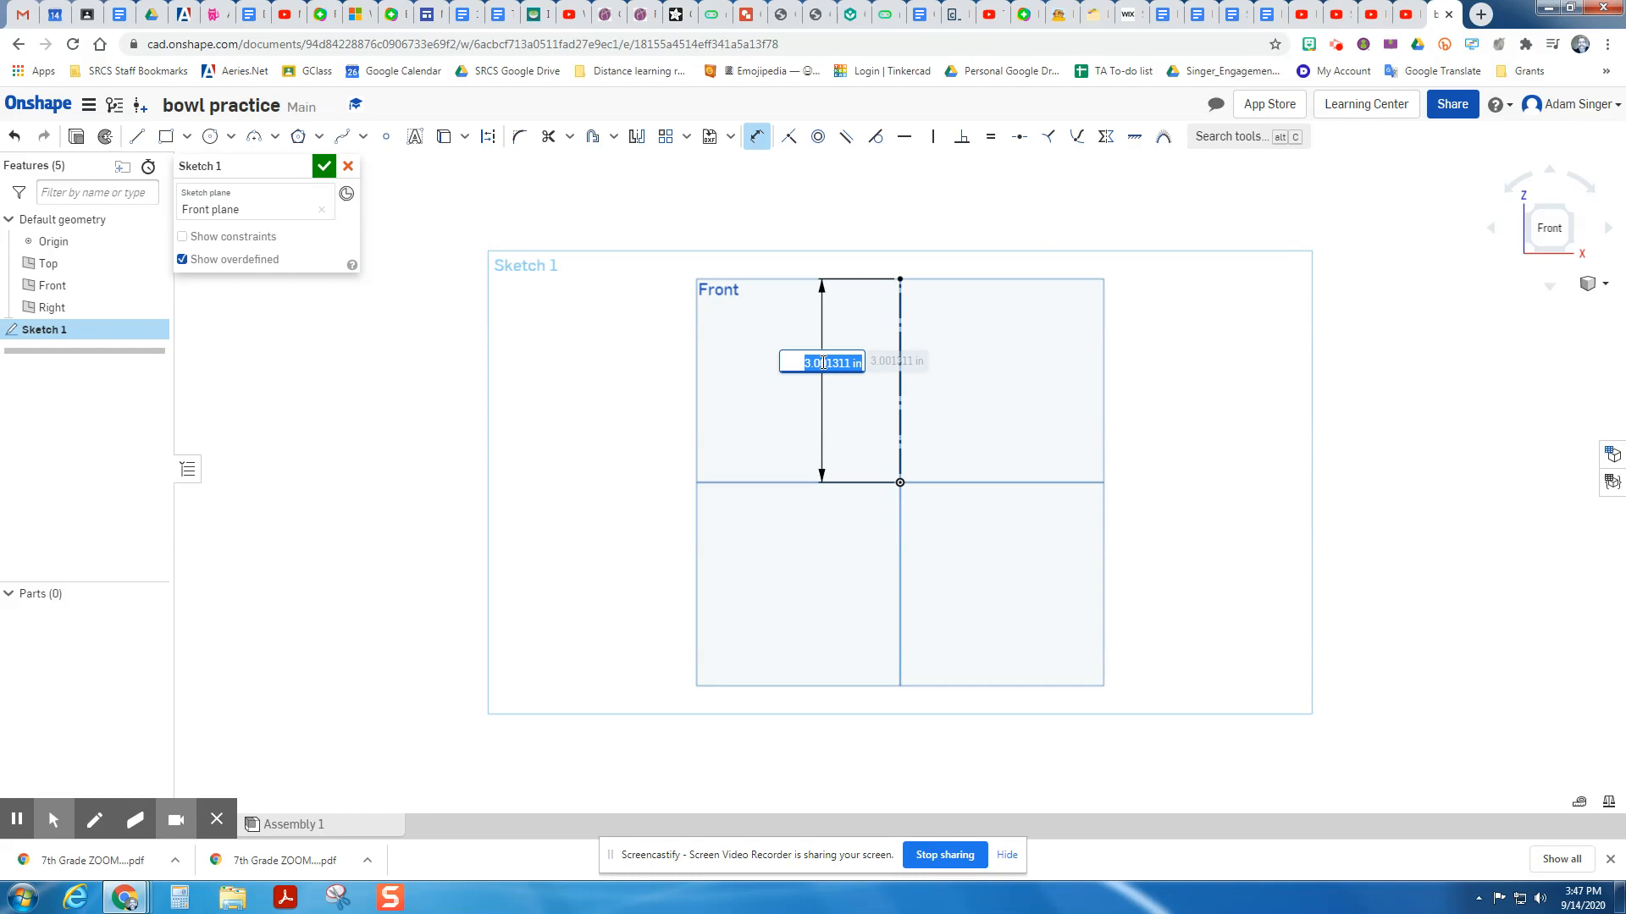
{"action": "type", "text": "3"}
{"action": "key", "text": "Return"}
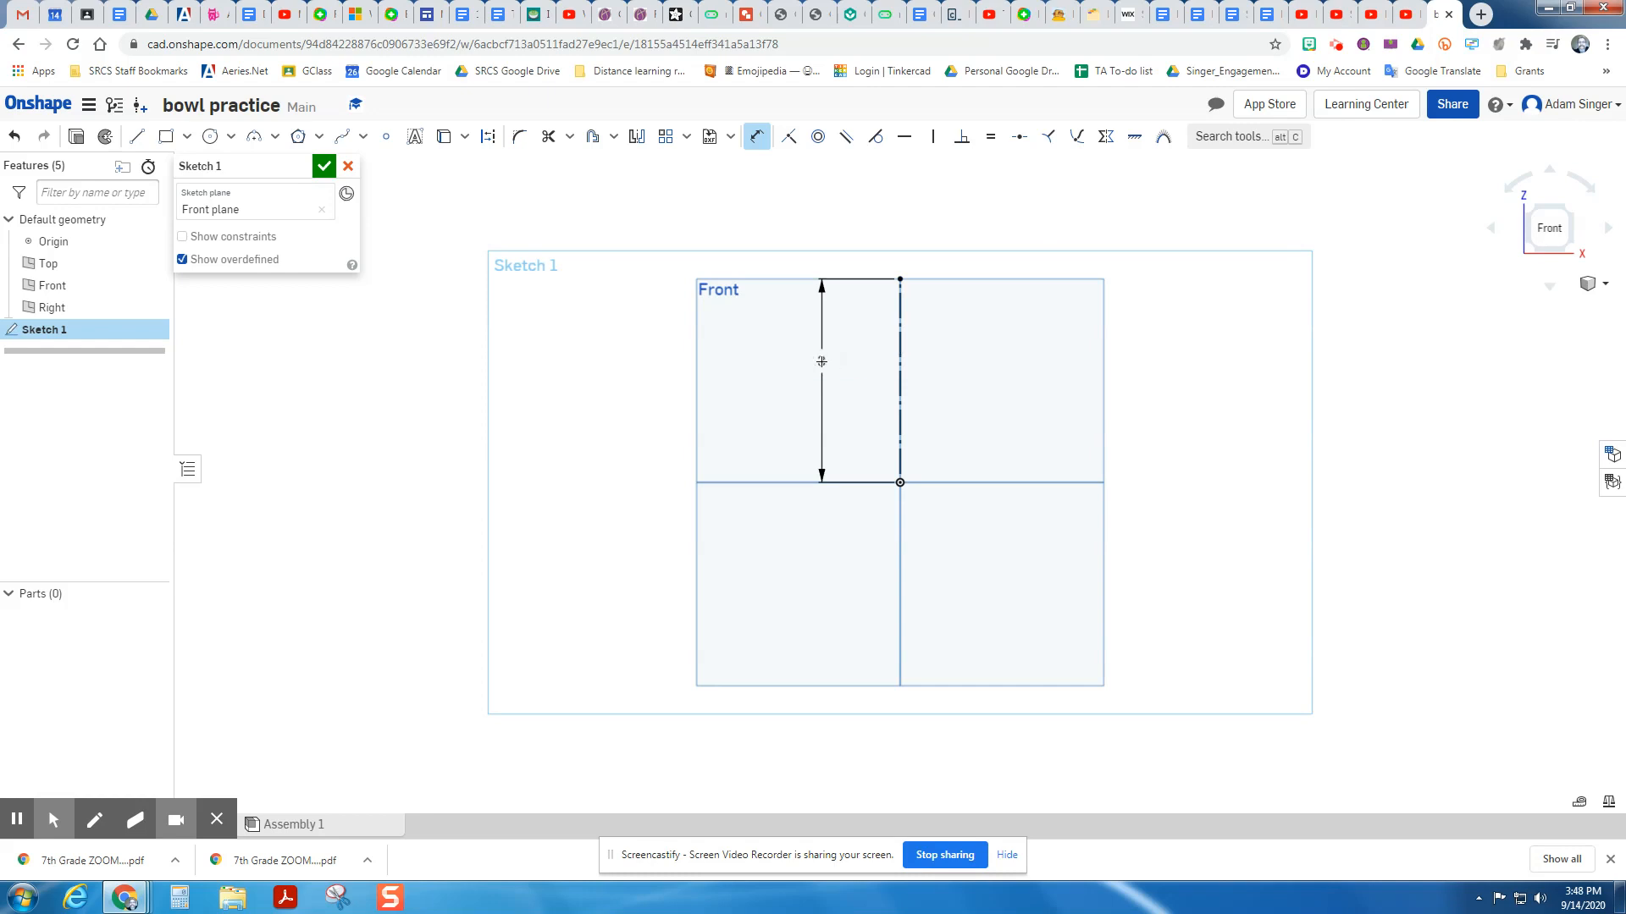
- Sketch a six-segment stair-step profile from the origin, with a base line about 1.43 in long, rising outward to the construction line's top height
{"action": "left_click", "coordinate": [136, 136]}
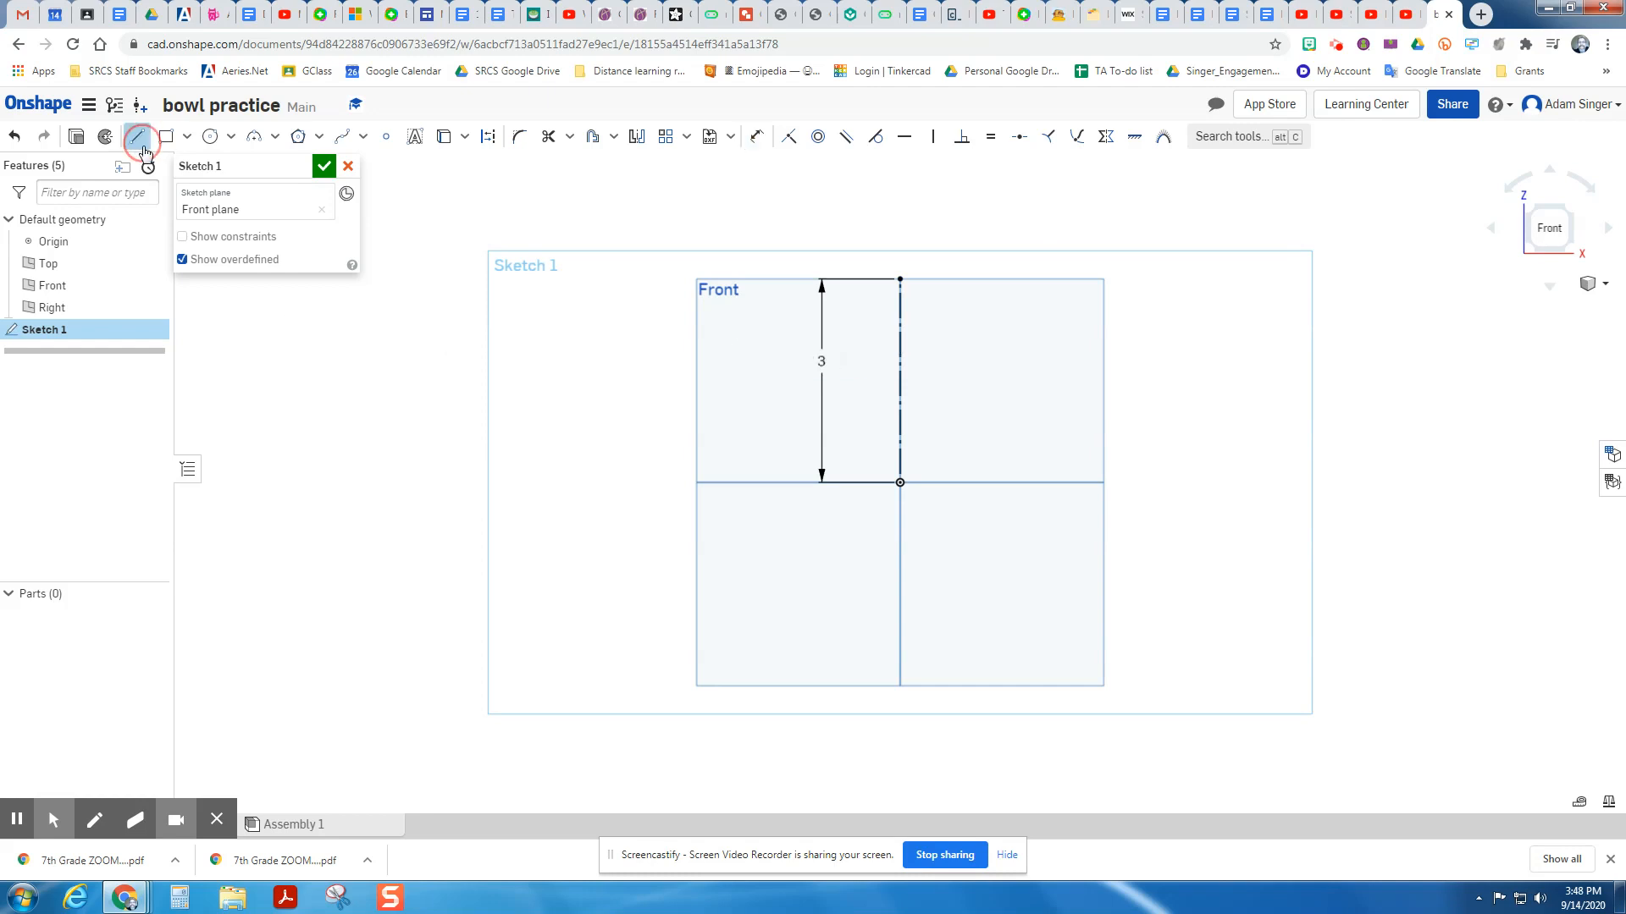
{"action": "left_click", "coordinate": [900, 483]}
{"action": "left_click", "coordinate": [997, 483]}
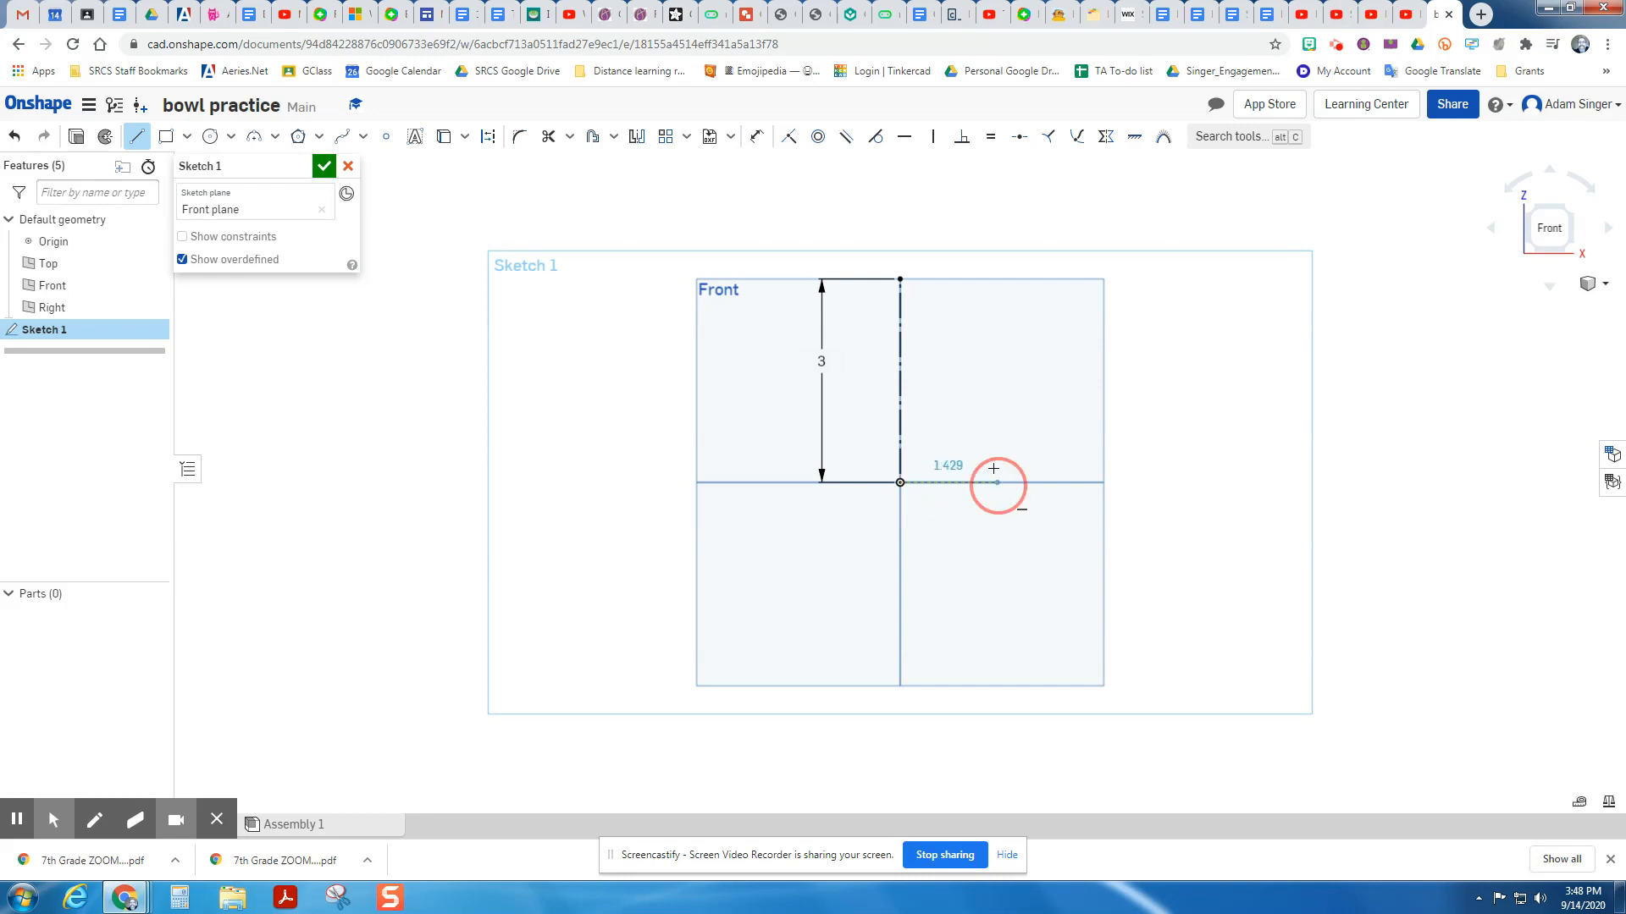
{"action": "left_click", "coordinate": [997, 395]}
{"action": "left_click", "coordinate": [1066, 395]}
{"action": "left_click", "coordinate": [1065, 331]}
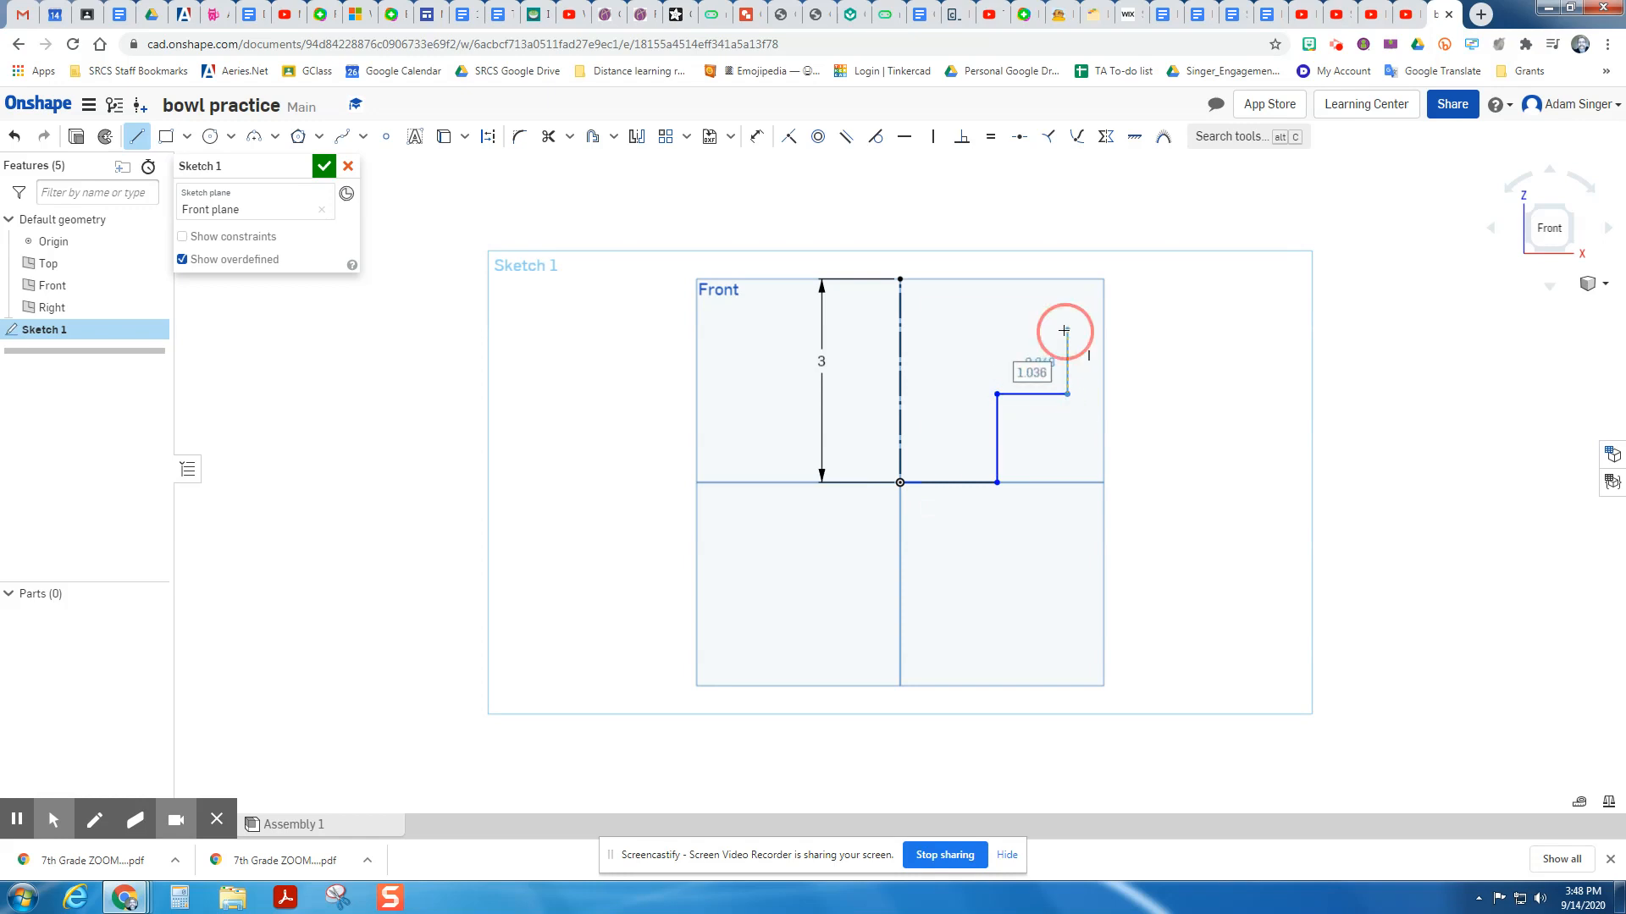
{"action": "left_click", "coordinate": [1132, 330]}
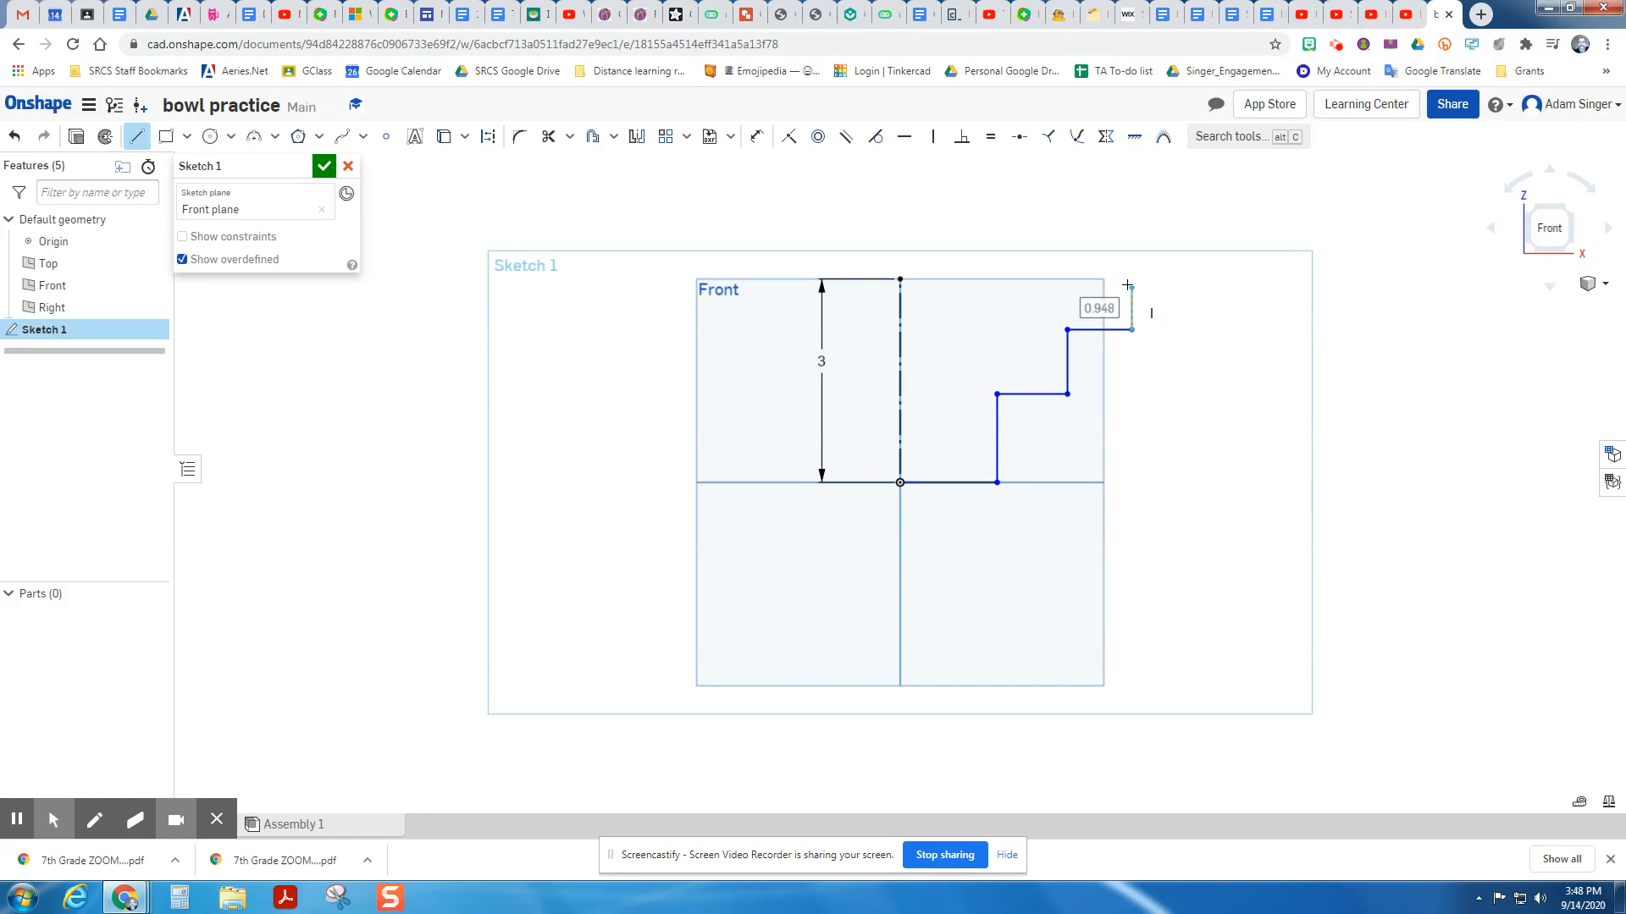
{"action": "left_click", "coordinate": [1132, 279]}
{"action": "key", "text": "Escape"}
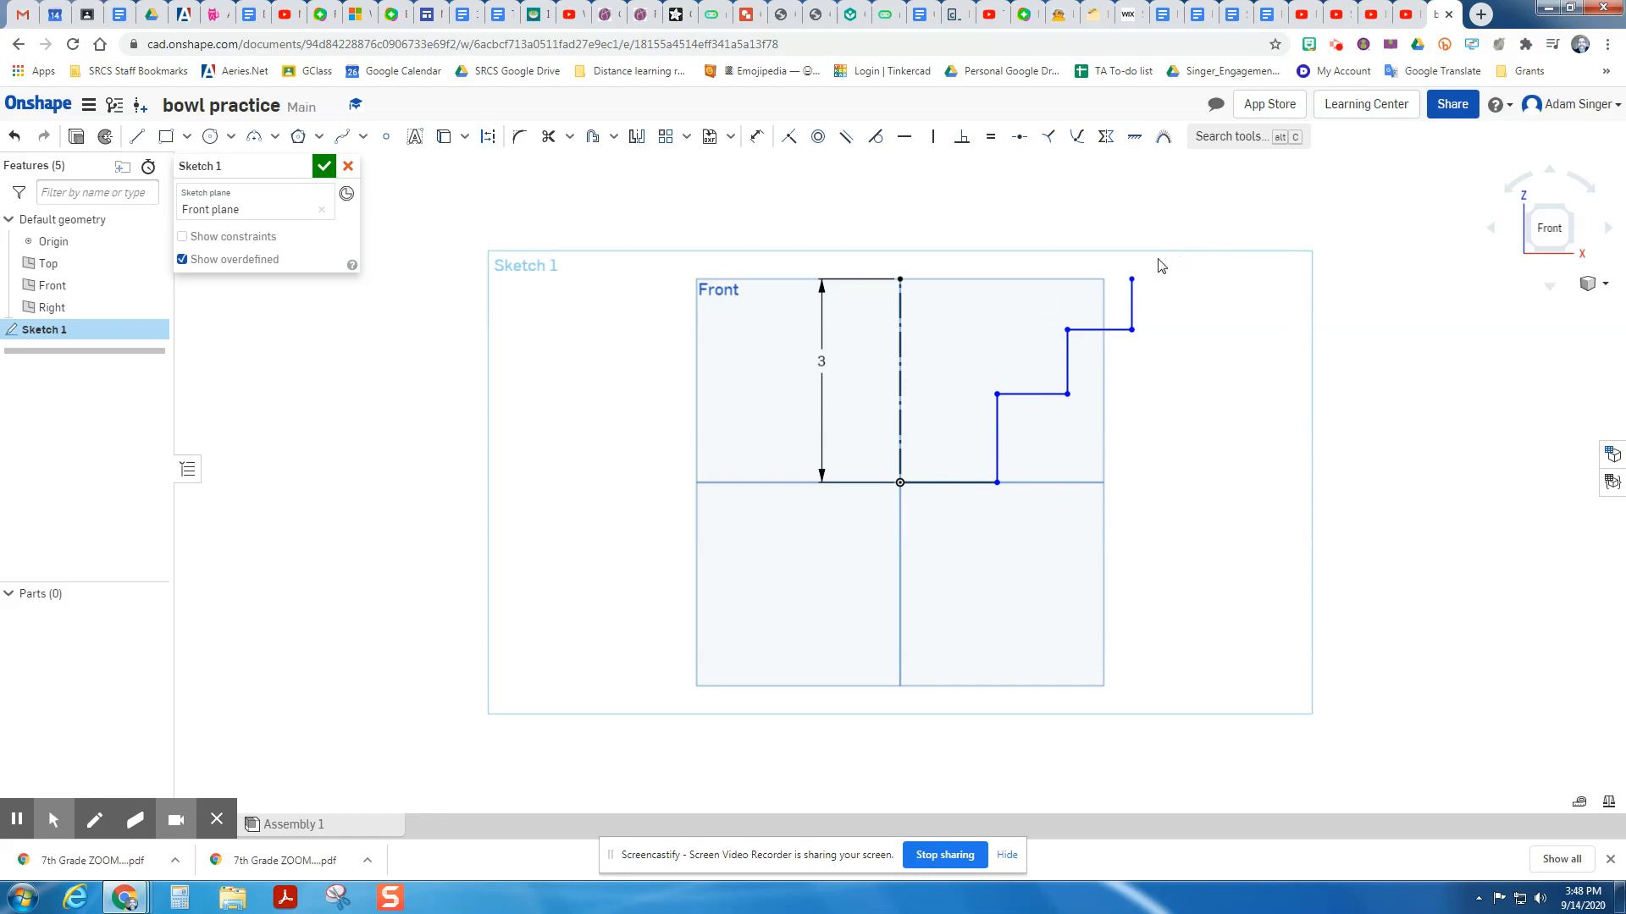
{"action": "left_click", "coordinate": [1131, 298]}
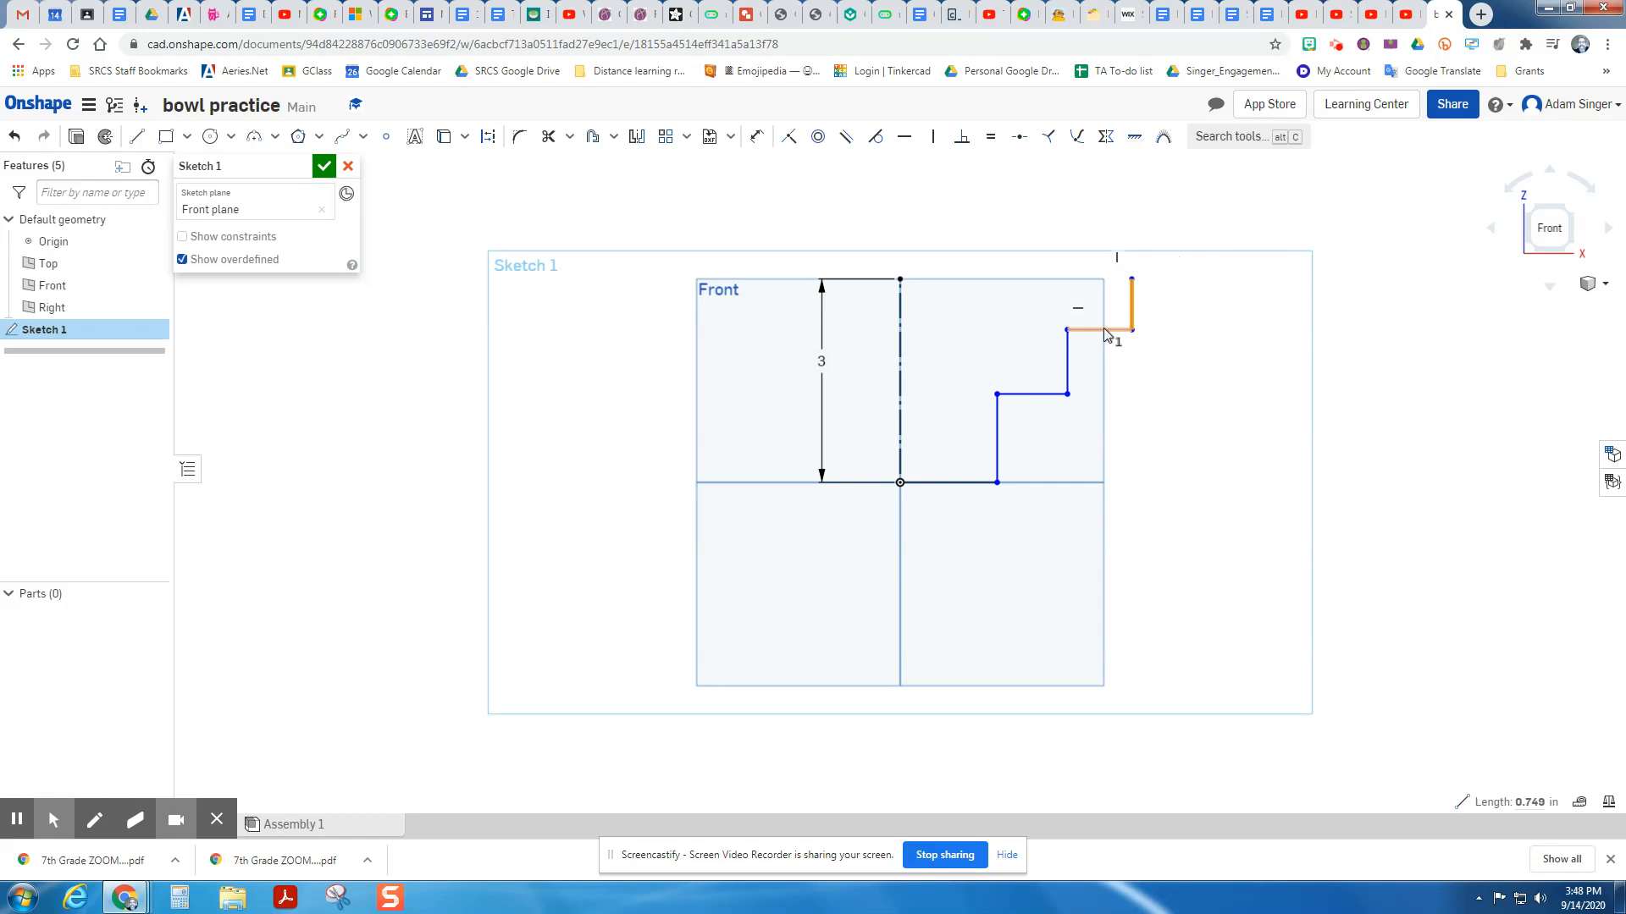
{"action": "left_click", "coordinate": [1067, 356]}
{"action": "left_click", "coordinate": [1035, 394]}
{"action": "left_click", "coordinate": [1001, 446]}
{"action": "left_click", "coordinate": [967, 481]}
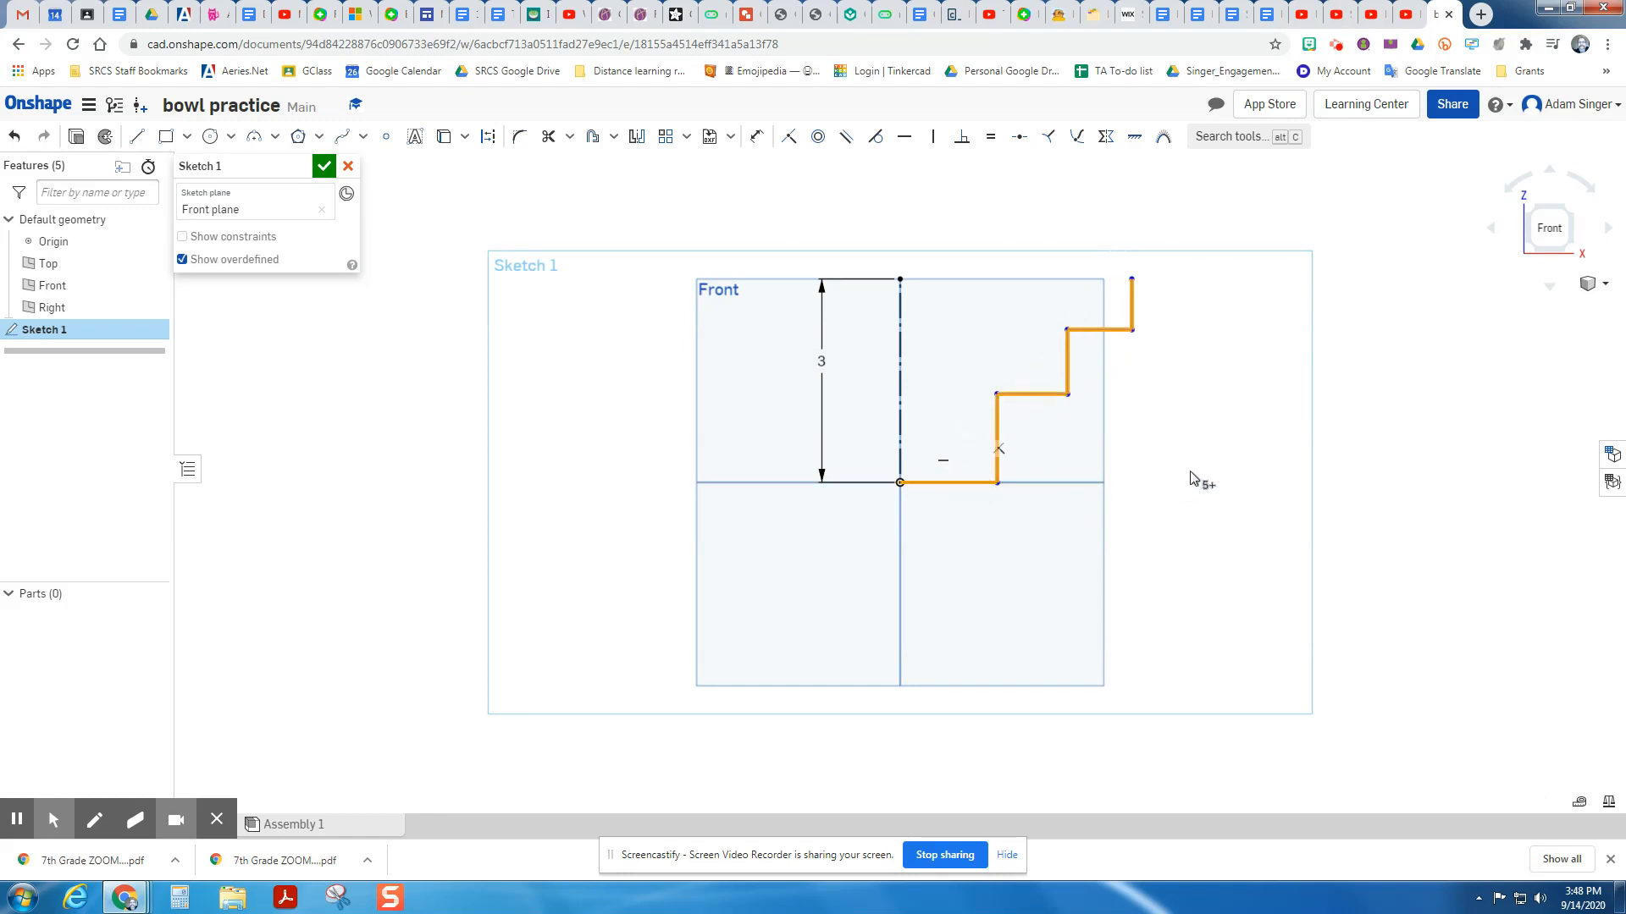
{"action": "left_click", "coordinate": [1245, 445]}
- Offset the whole stair-step profile inward toward the construction line by 0.121 in
{"action": "mouse_move", "coordinate": [1200, 274]}
{"action": "left_mouse_down"}
{"action": "mouse_move", "coordinate": [1153, 293]}
{"action": "mouse_move", "coordinate": [972, 471]}
{"action": "mouse_move", "coordinate": [942, 526]}
{"action": "left_mouse_up"}
{"action": "left_click", "coordinate": [616, 140]}
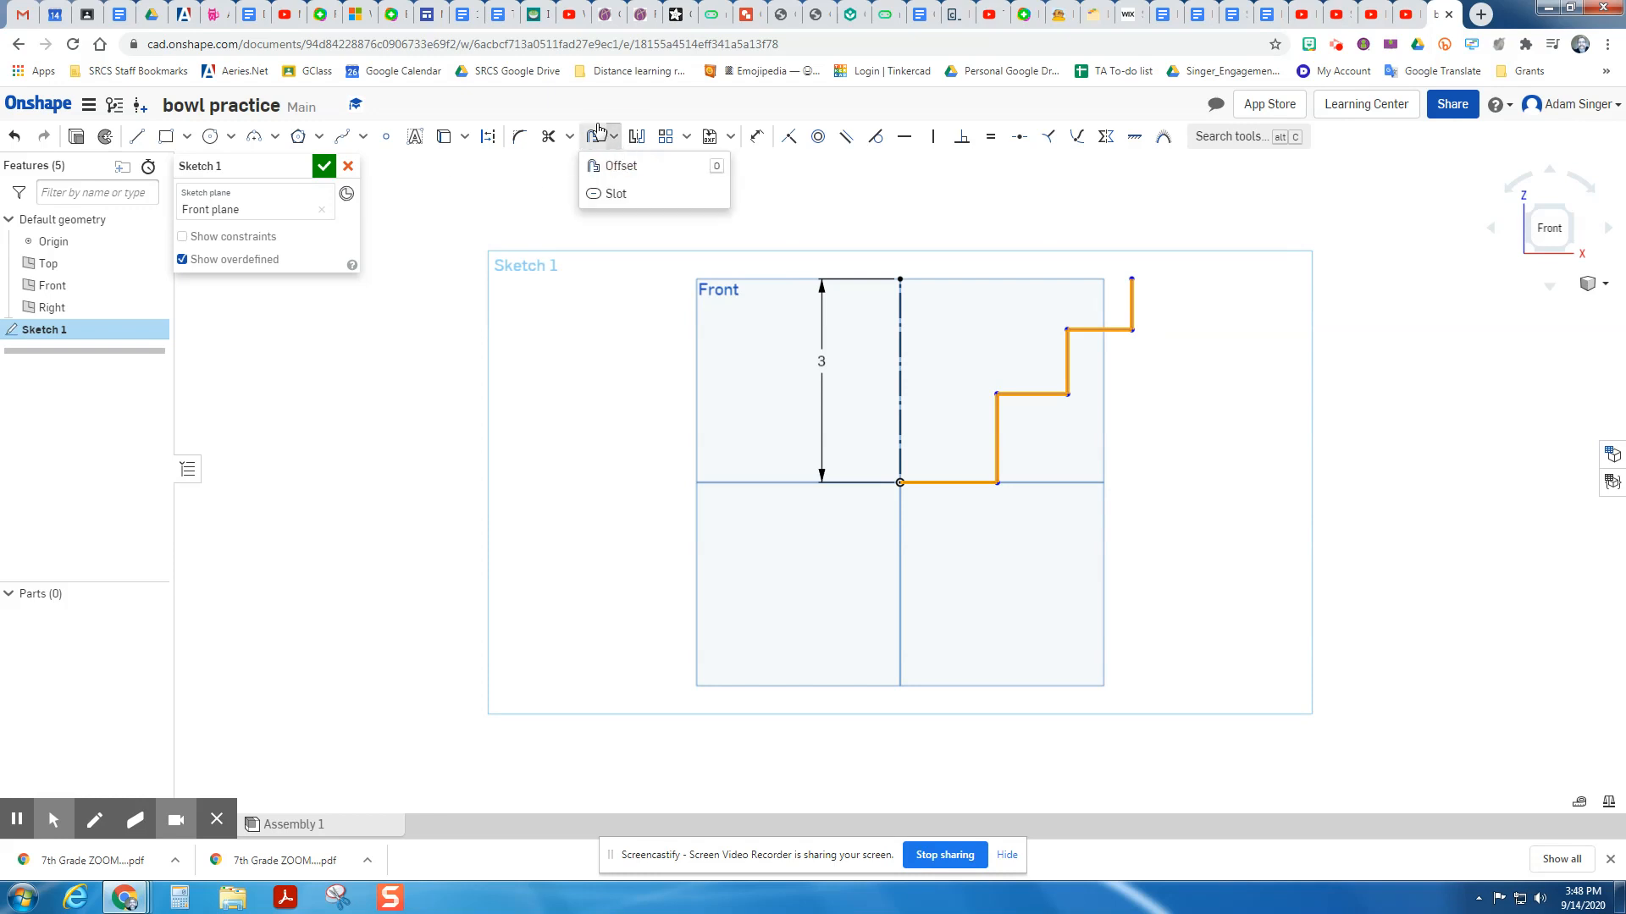
{"action": "left_click", "coordinate": [656, 167]}
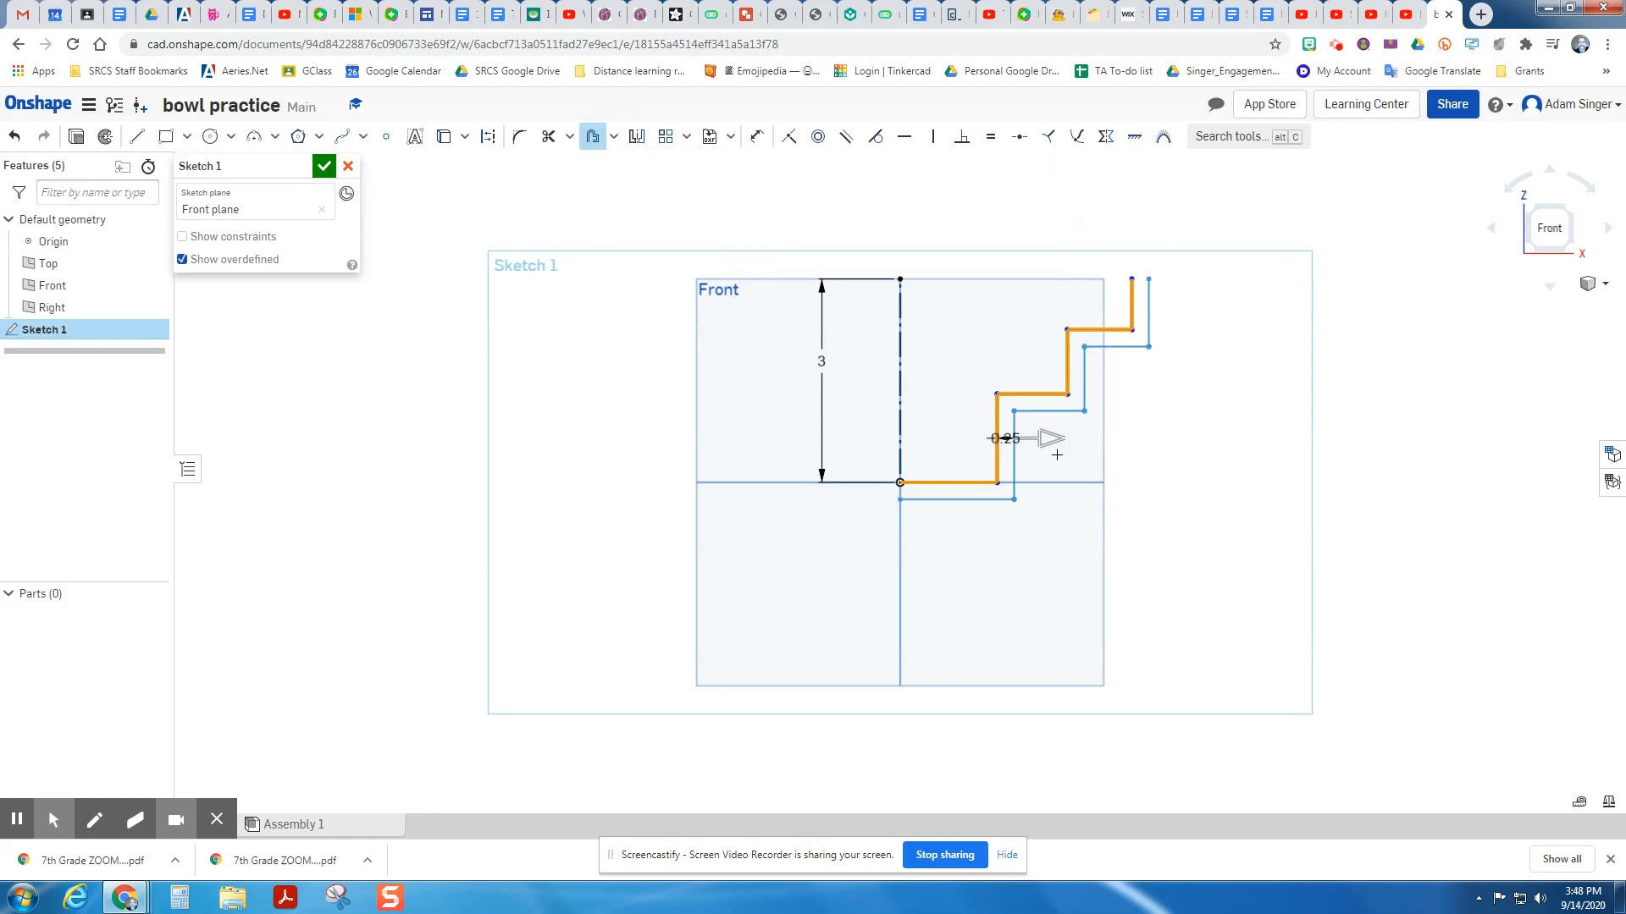
{"action": "left_click_drag", "start_coordinate": [1049, 437], "coordinate": [1017, 485]}
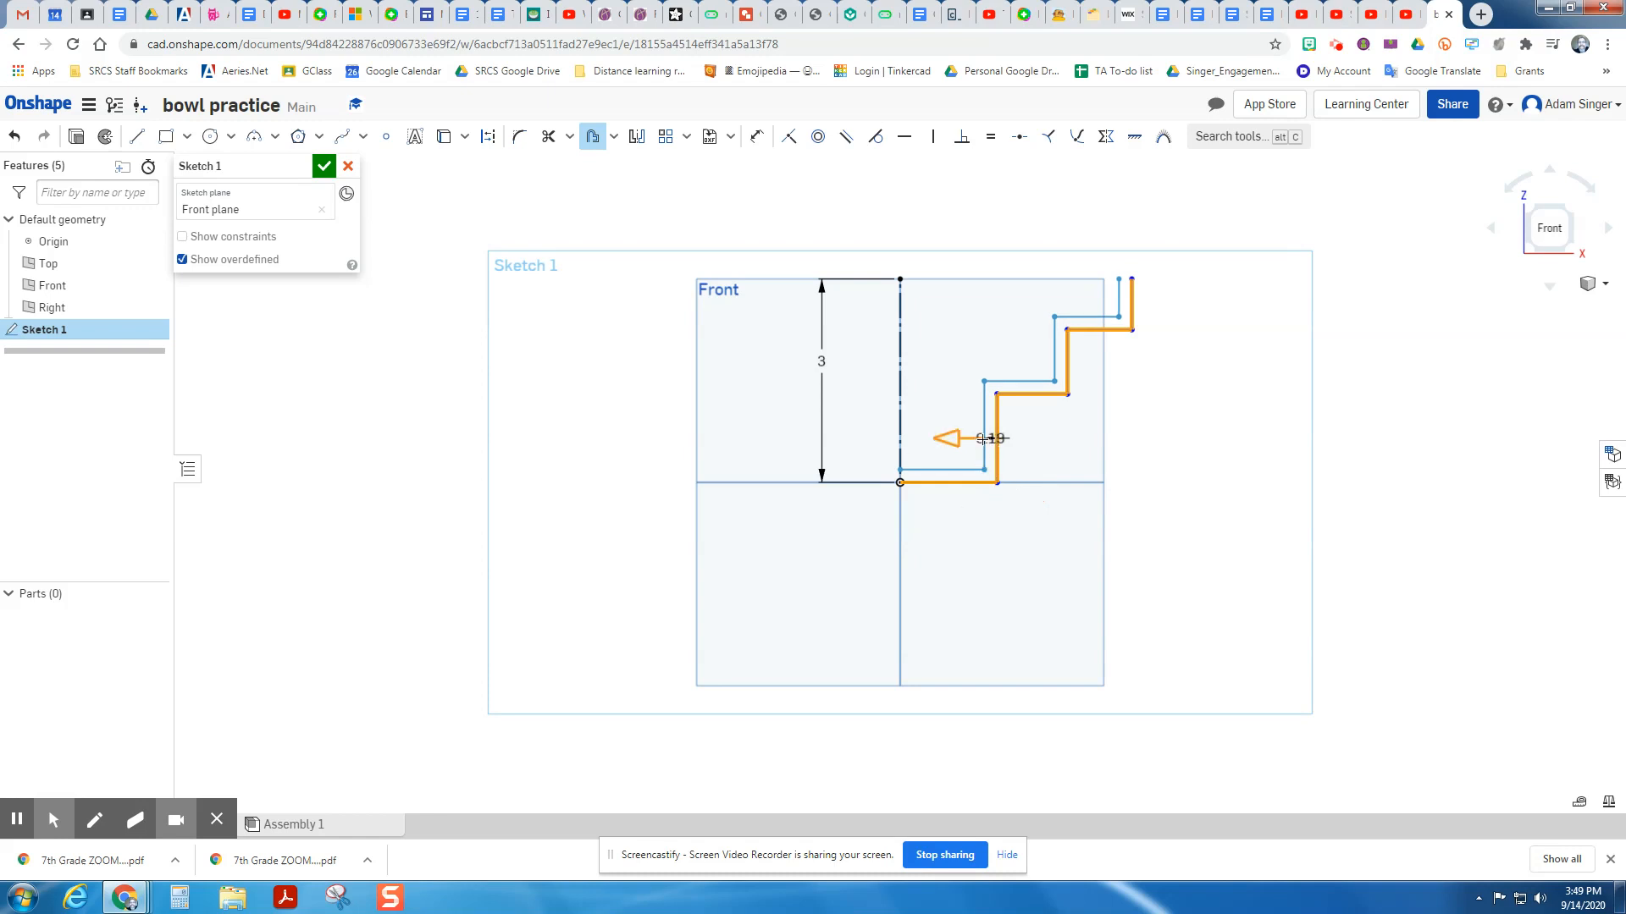
{"action": "scroll", "coordinate": [982, 451], "scroll_direction": "up", "scroll_amount": 10}
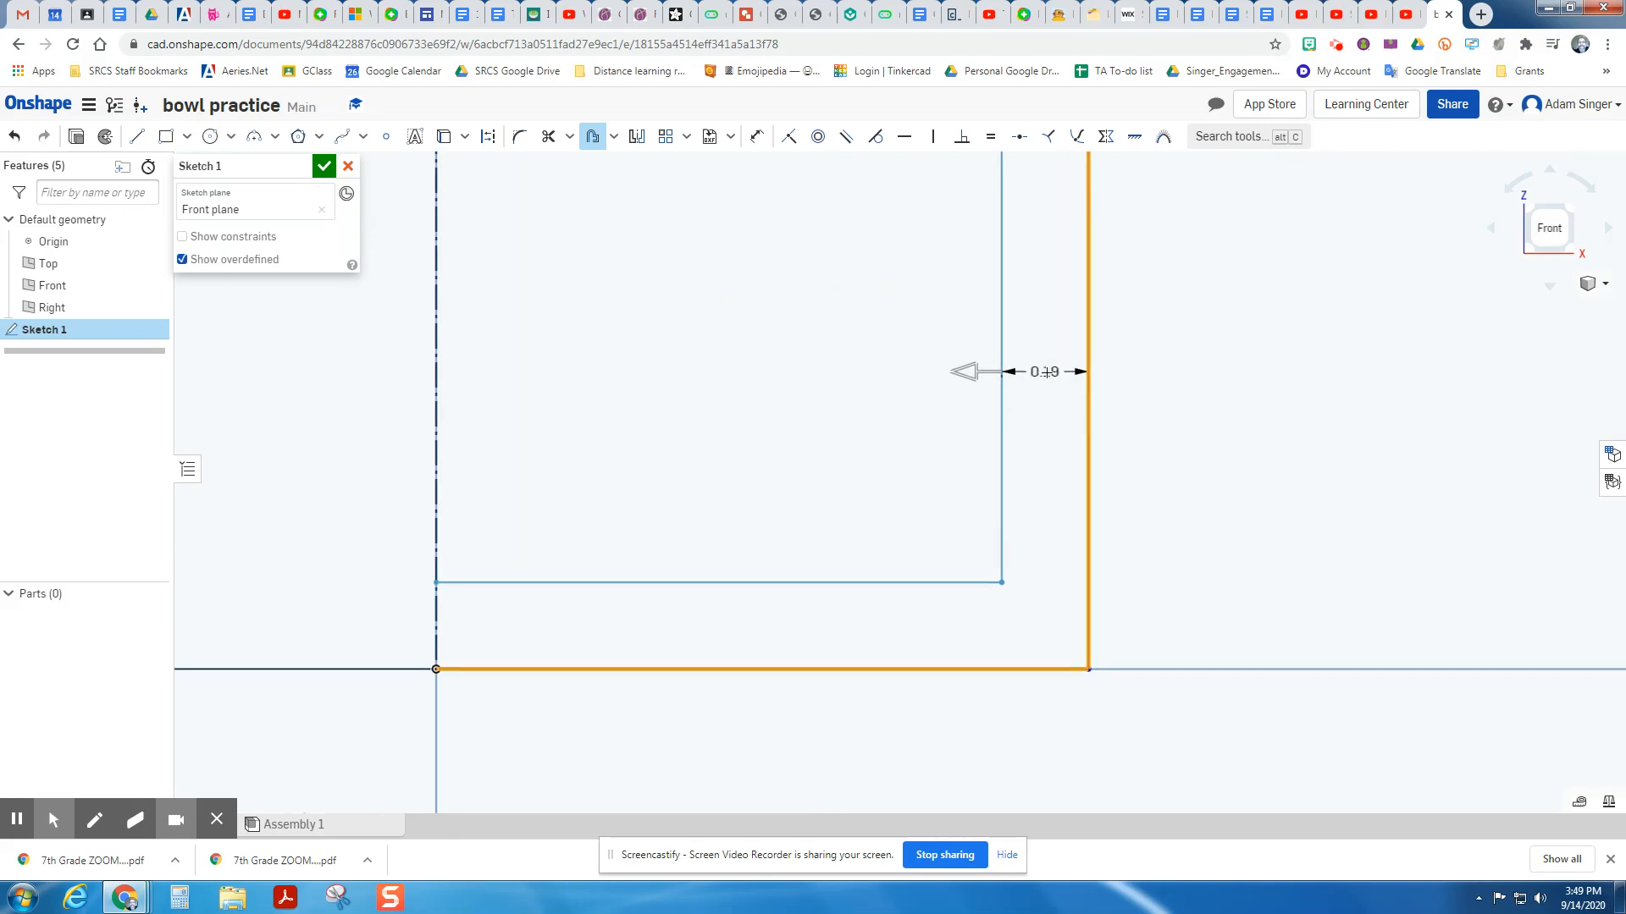
{"action": "double_click", "coordinate": [1044, 372]}
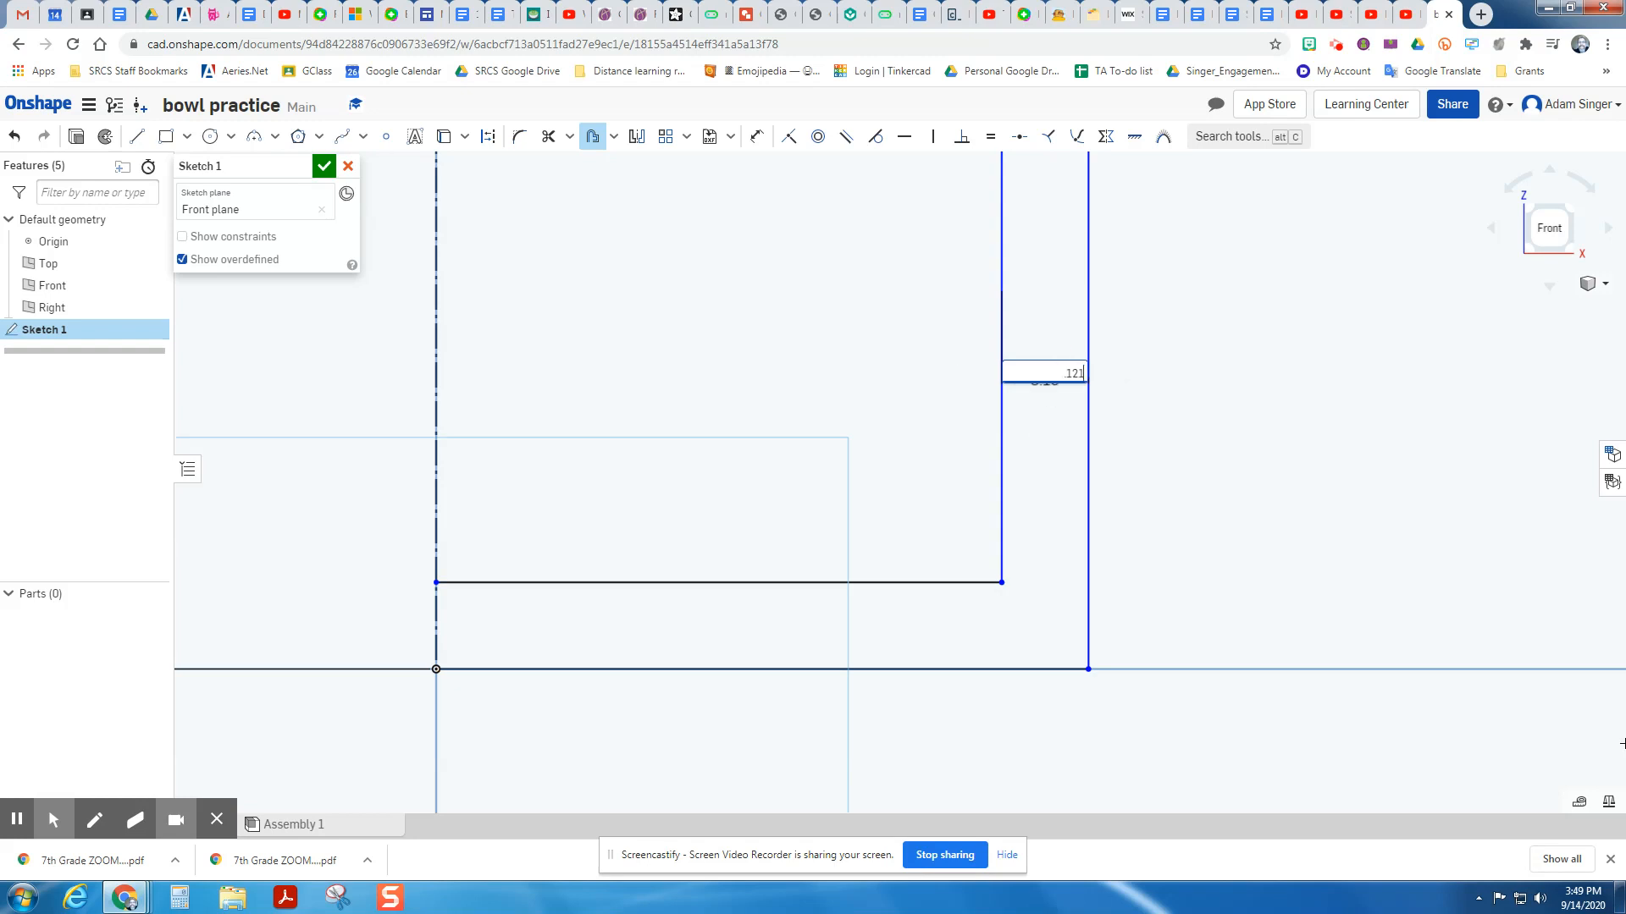
{"action": "key", "text": "Return"}
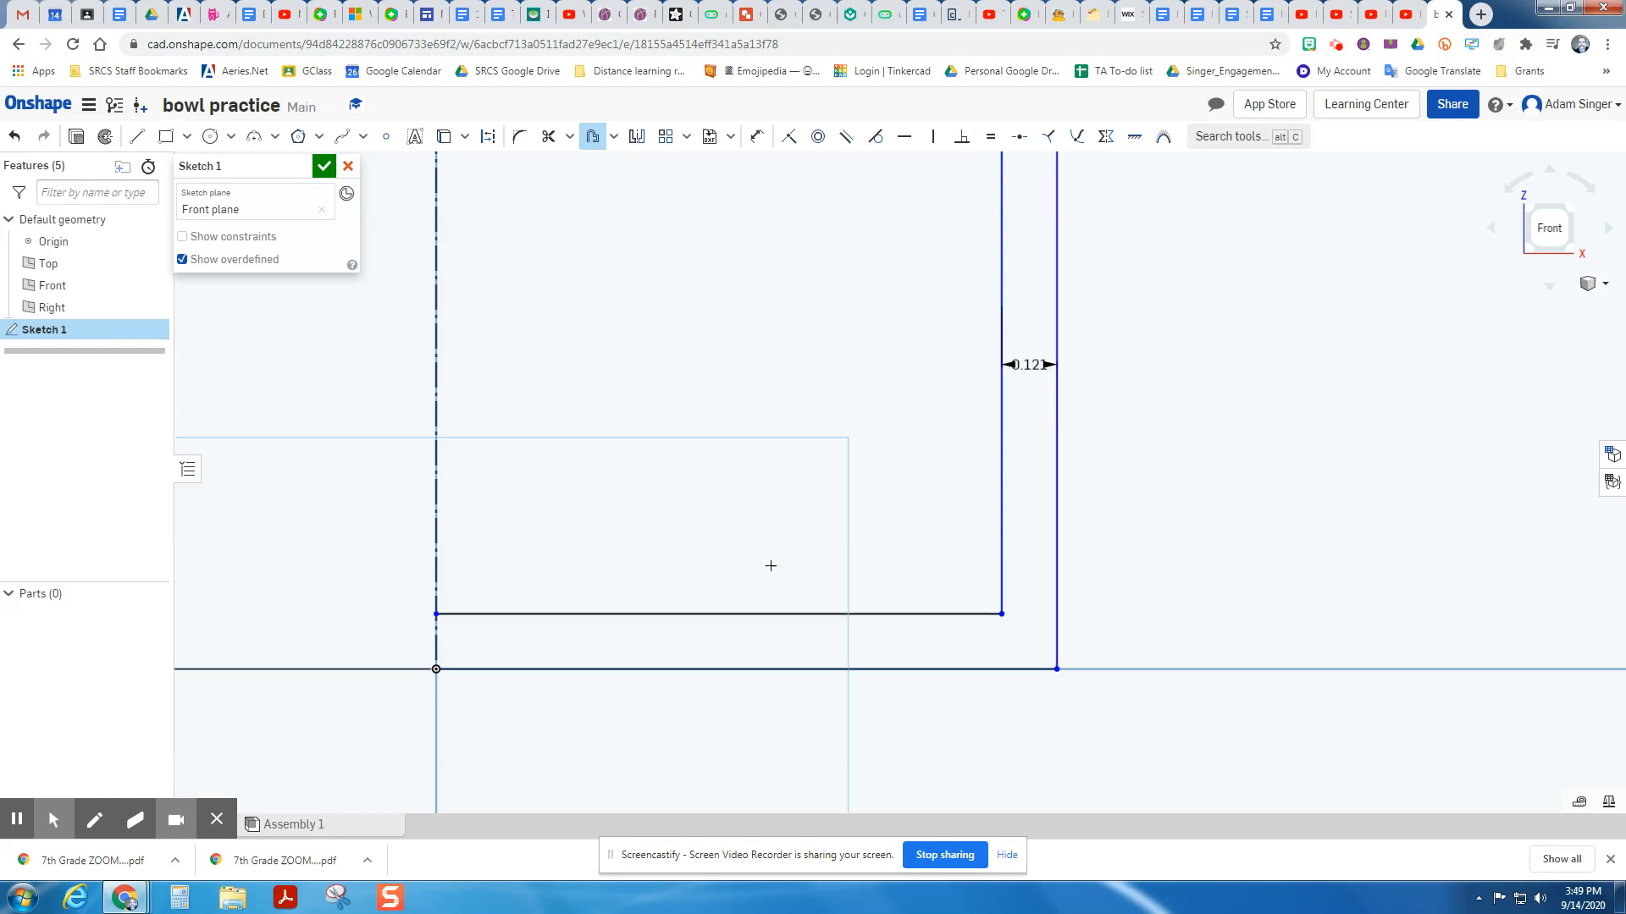
- Constrain the upper endpoints of both stair-step profiles to be horizontal with the construction line's top endpoint
{"action": "scroll", "coordinate": [713, 527], "scroll_direction": "down", "scroll_amount": 6}
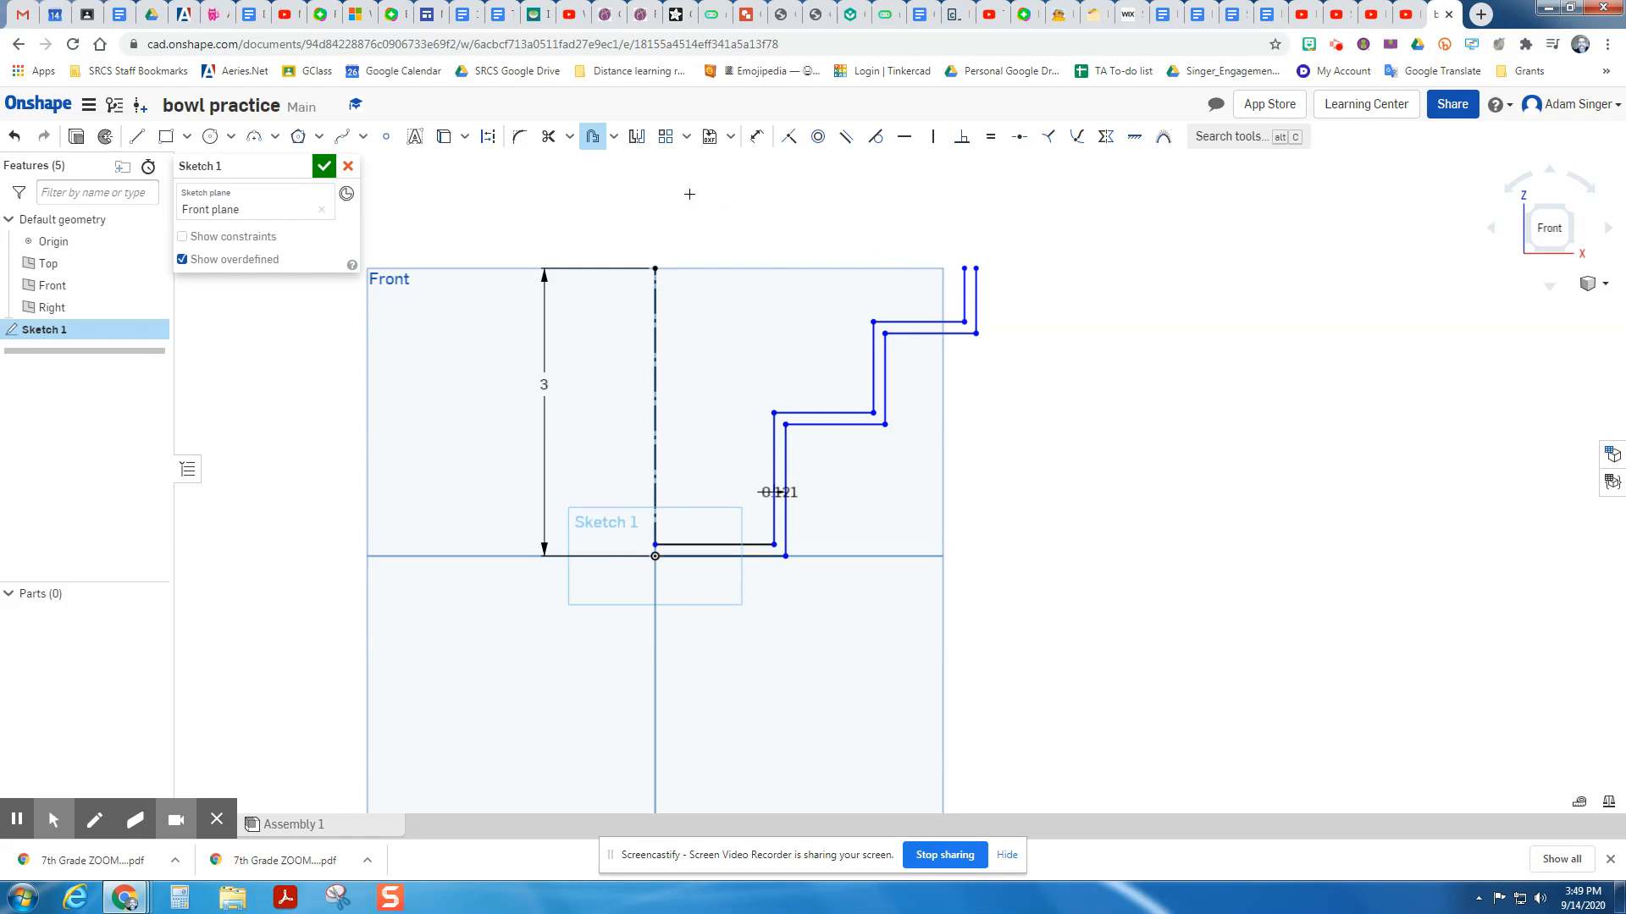
{"action": "left_click", "coordinate": [593, 137]}
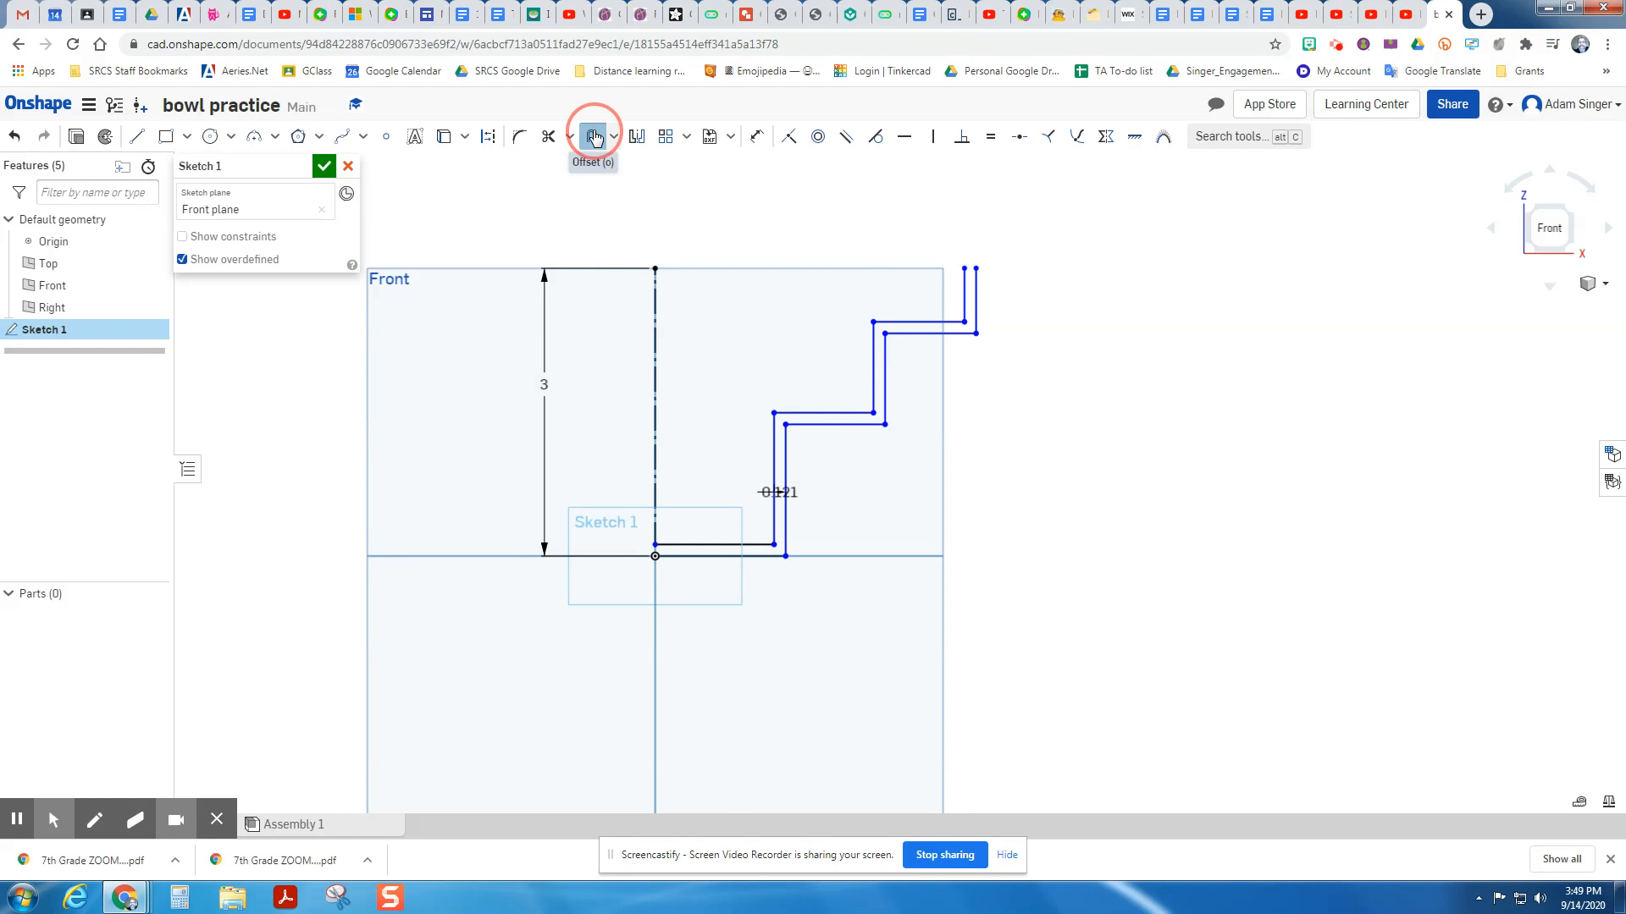
{"action": "left_click", "coordinate": [654, 270]}
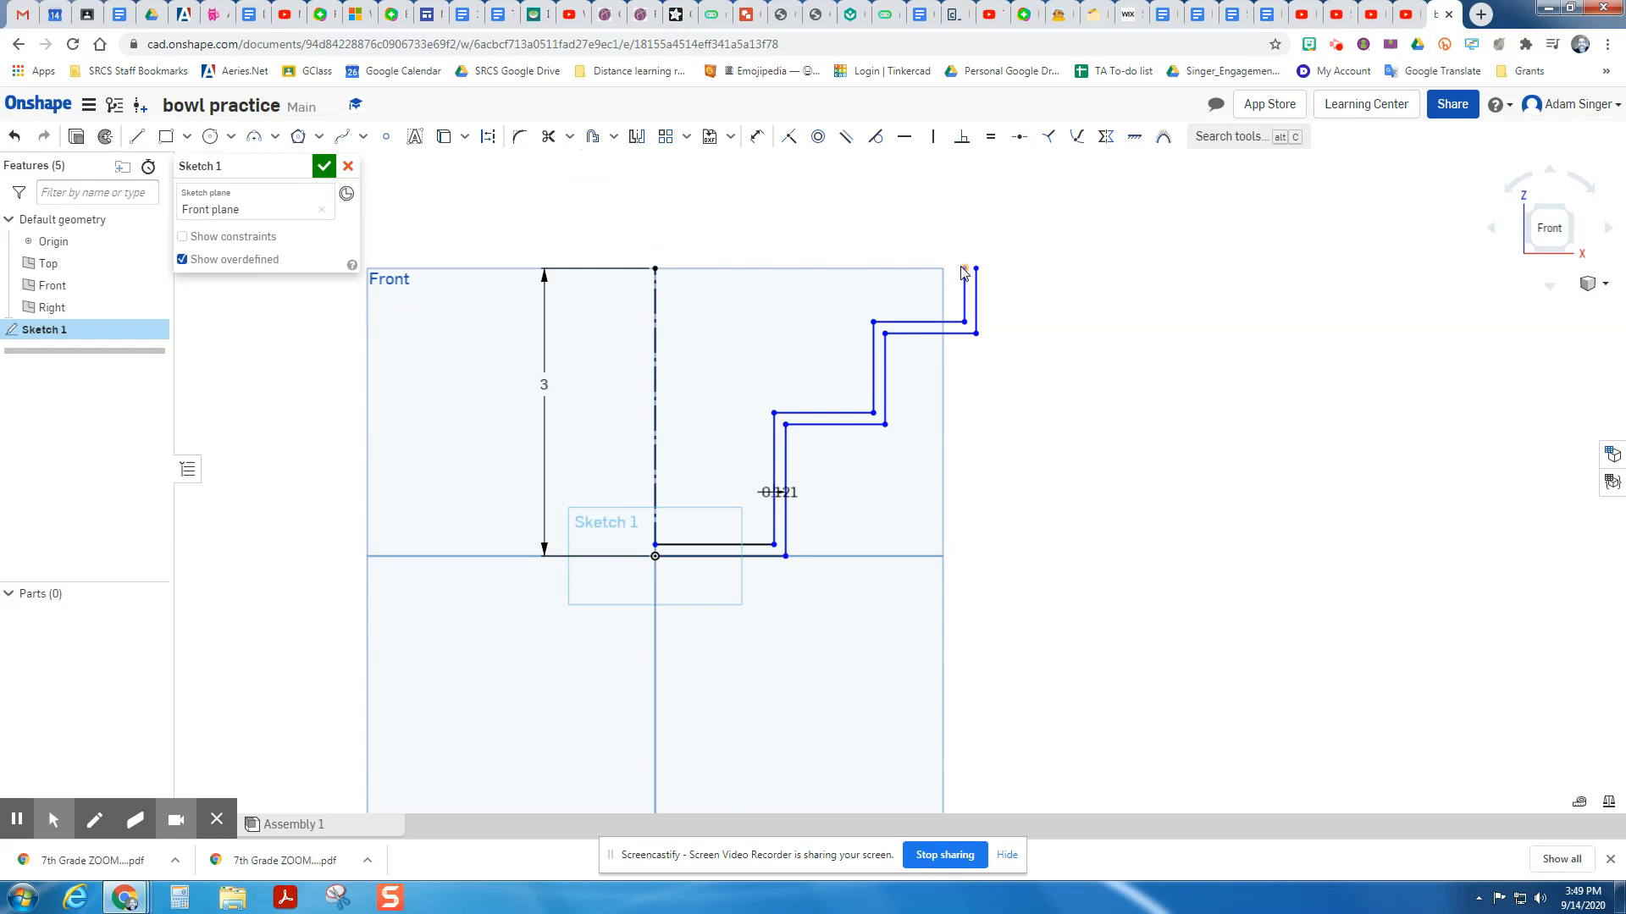
{"action": "left_click", "coordinate": [654, 269]}
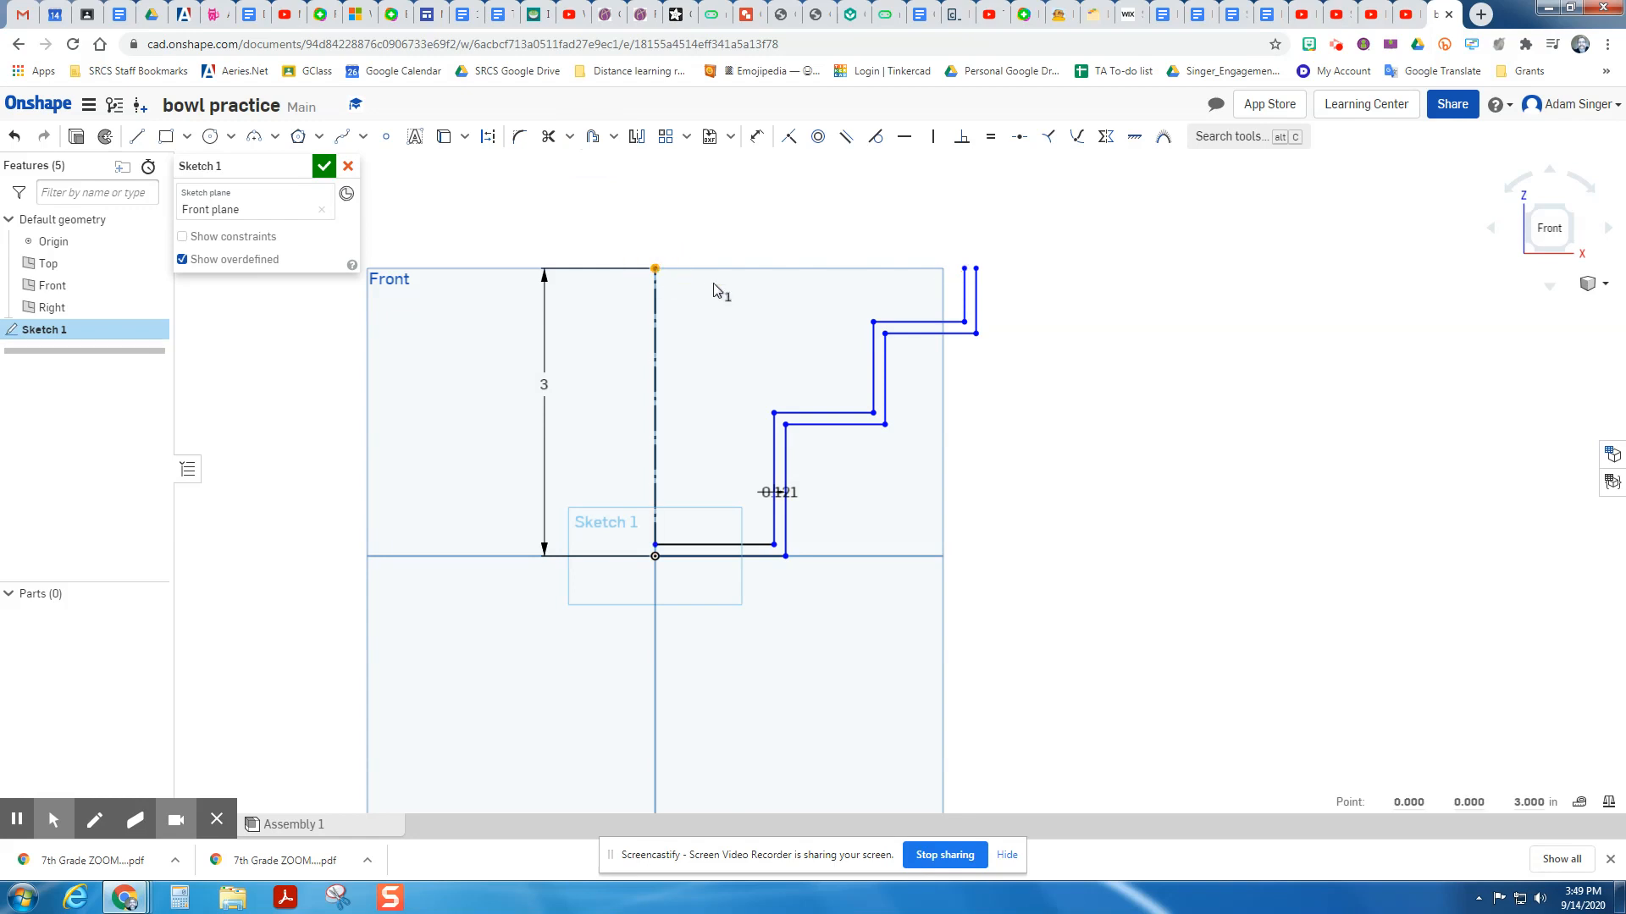
{"action": "left_click", "coordinate": [963, 268]}
{"action": "left_click", "coordinate": [975, 268]}
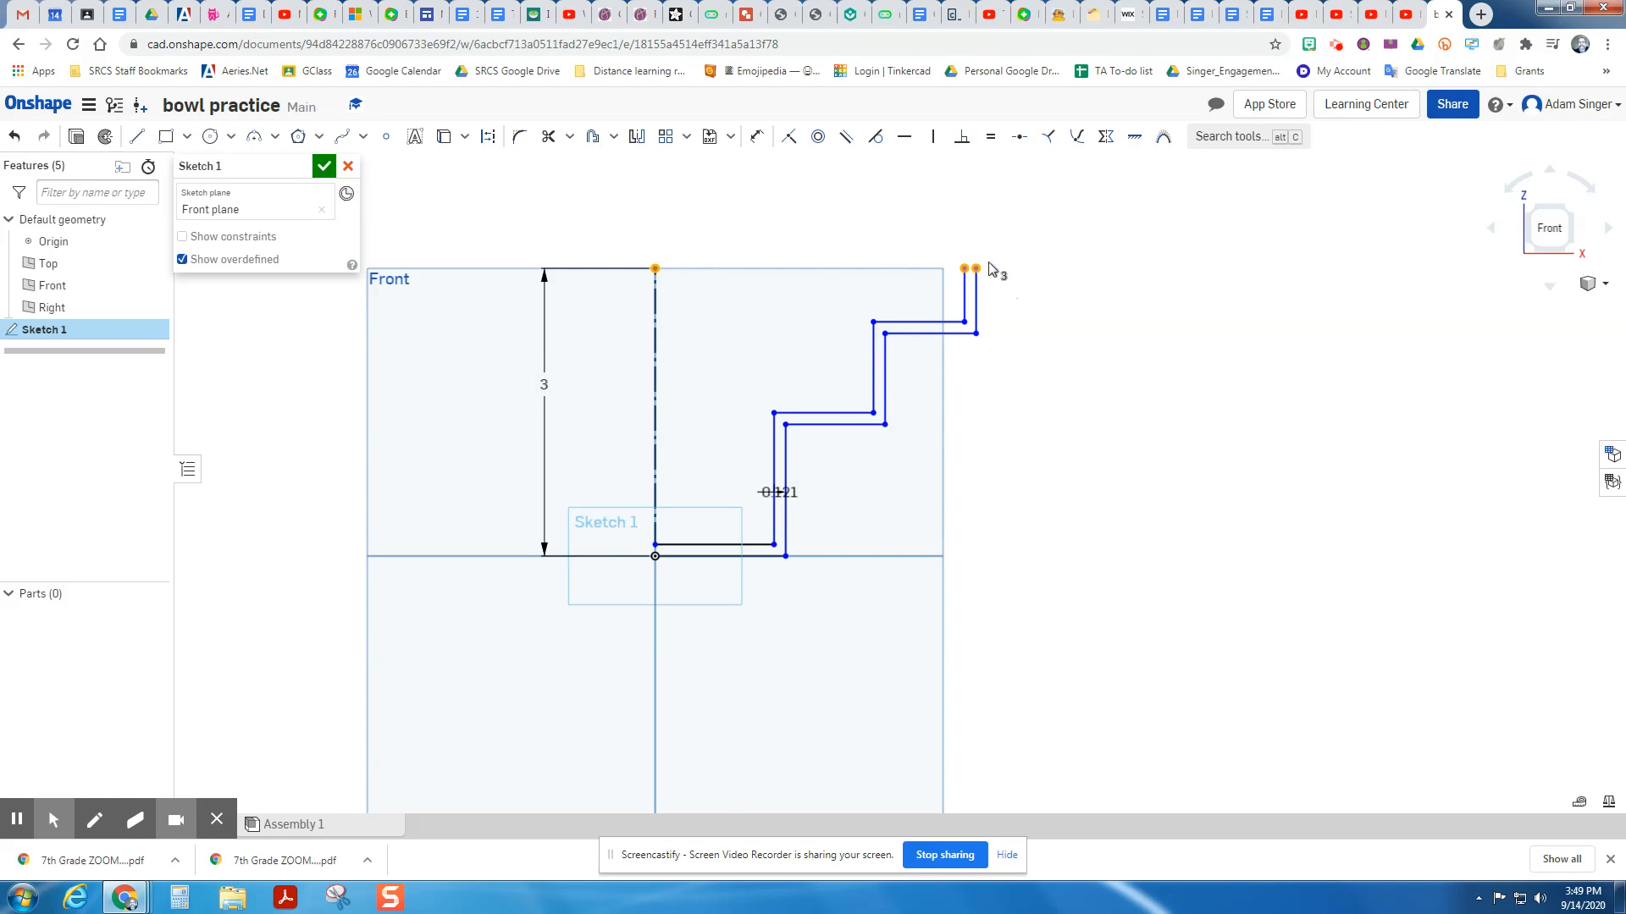
{"action": "left_click", "coordinate": [906, 138]}
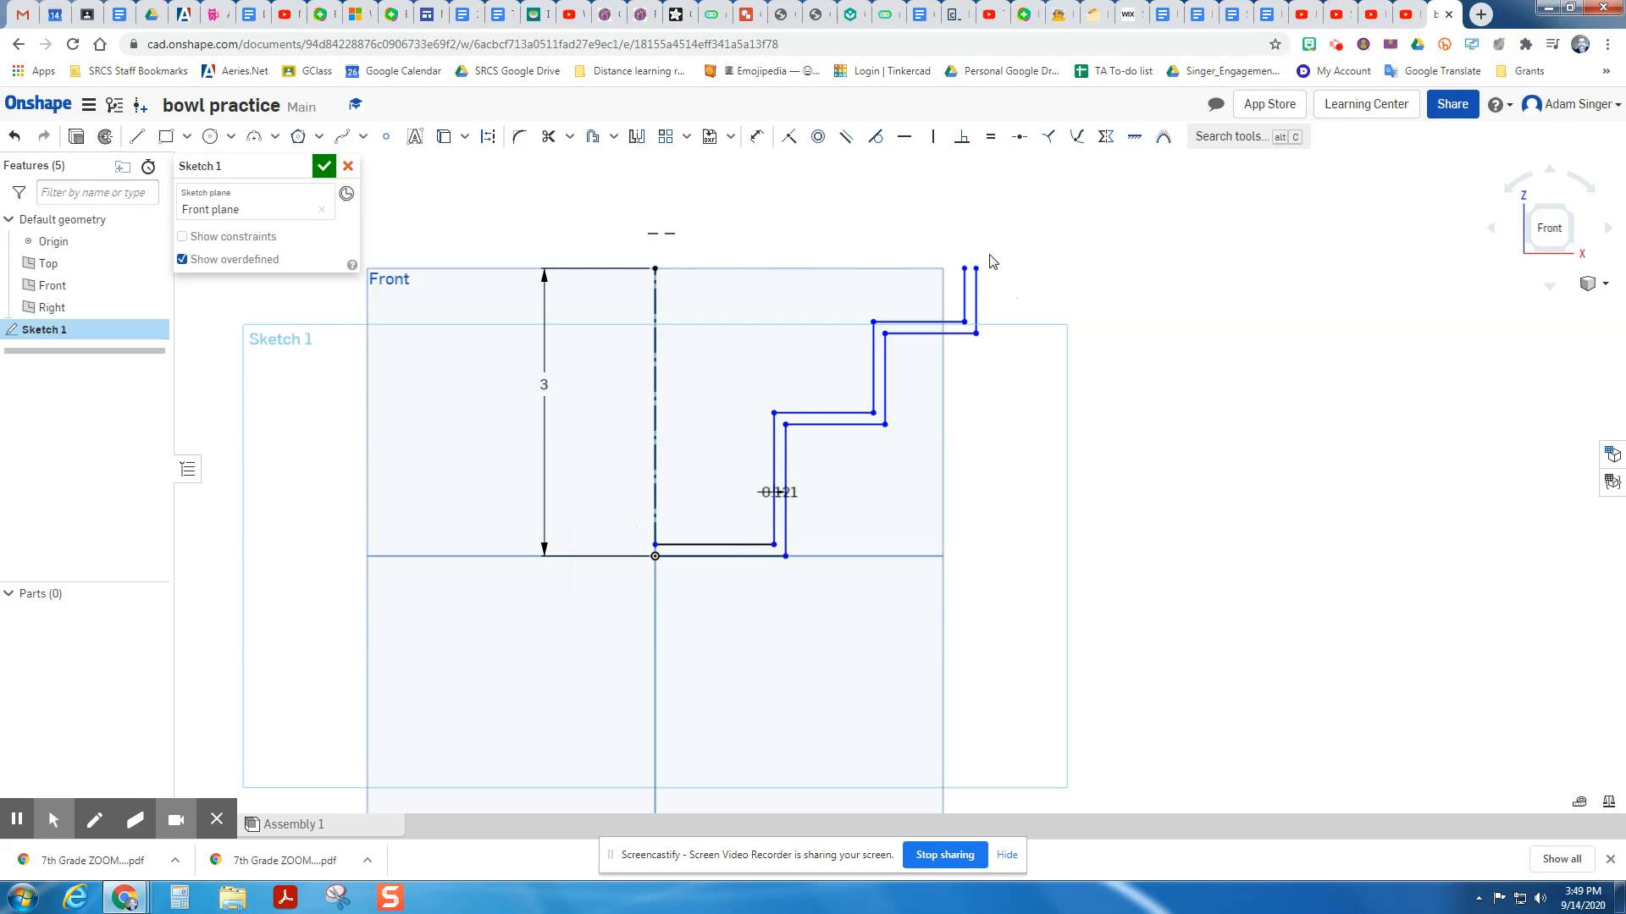
- Close the bowl wall profile with short lines joining the two stair-step profiles at the upper rim and at the origin
{"action": "left_click", "coordinate": [137, 137]}
{"action": "left_click", "coordinate": [965, 269]}
{"action": "left_click", "coordinate": [976, 269]}
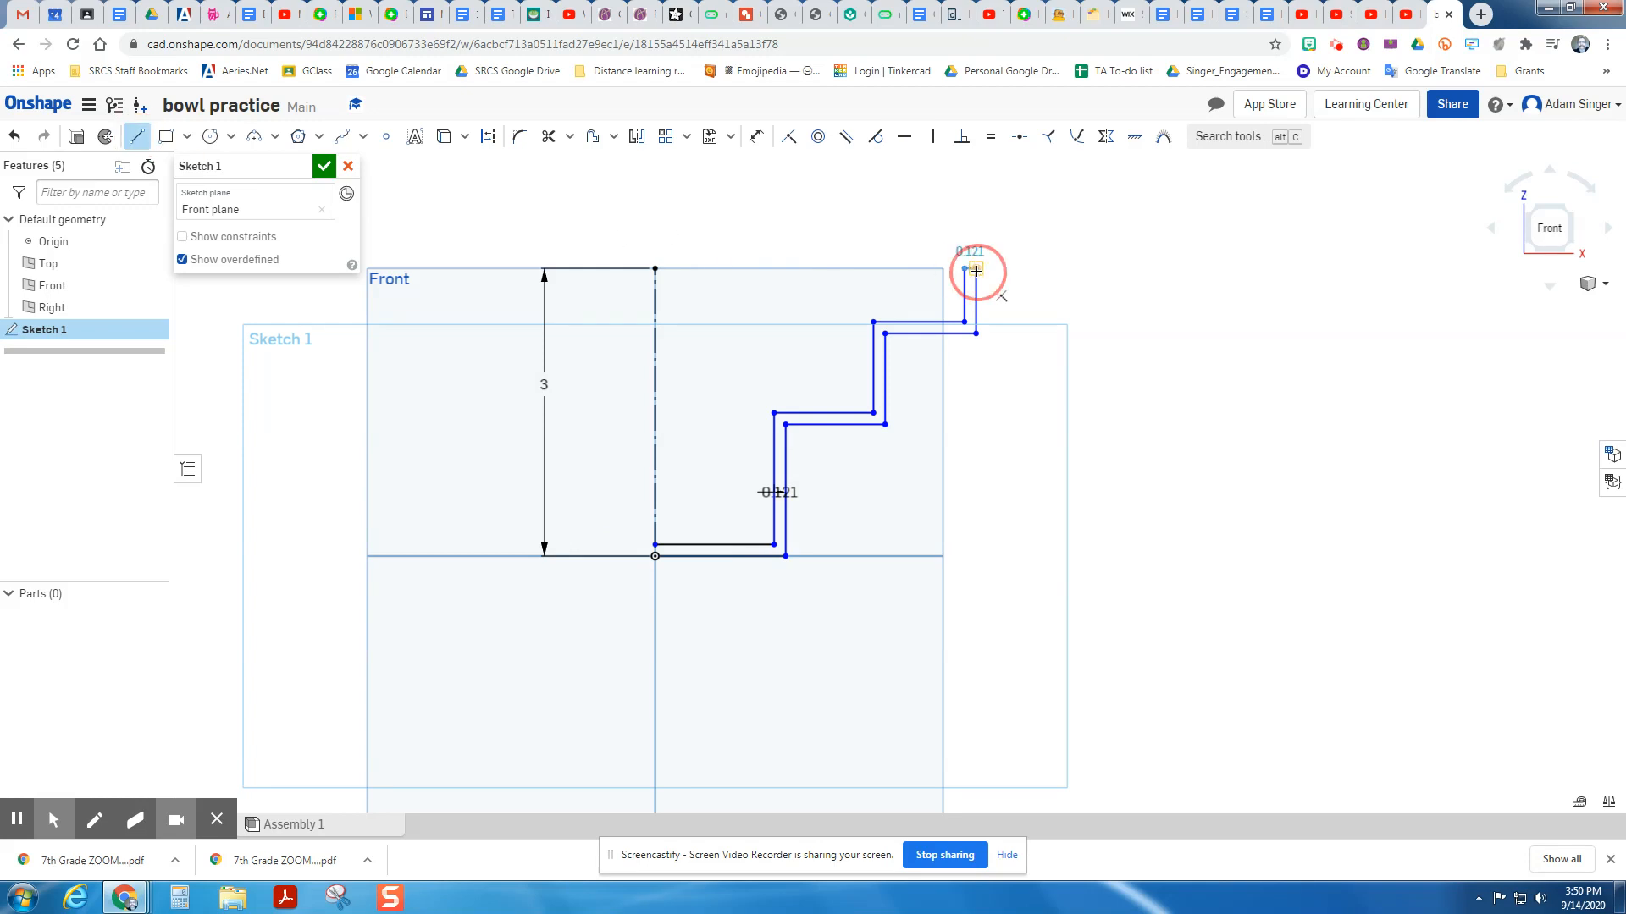
{"action": "left_click", "coordinate": [655, 545]}
{"action": "left_click", "coordinate": [654, 556]}
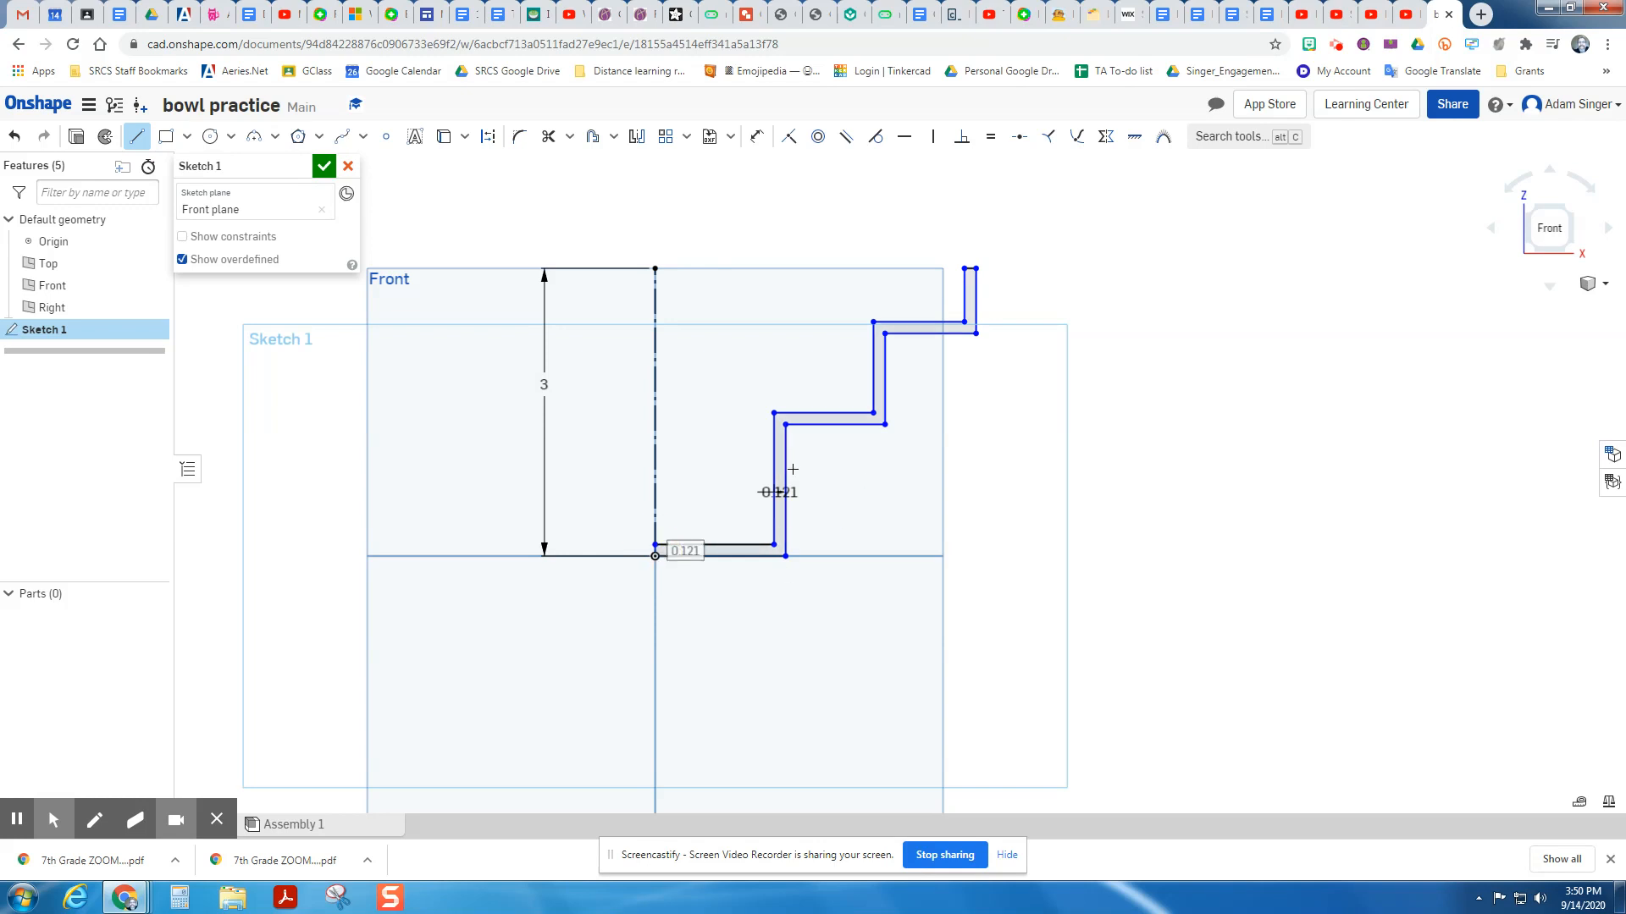
- Finish the sketch and revolve the closed wall profile a full turn around the vertical construction line as a new solid
{"action": "left_click", "coordinate": [329, 172]}
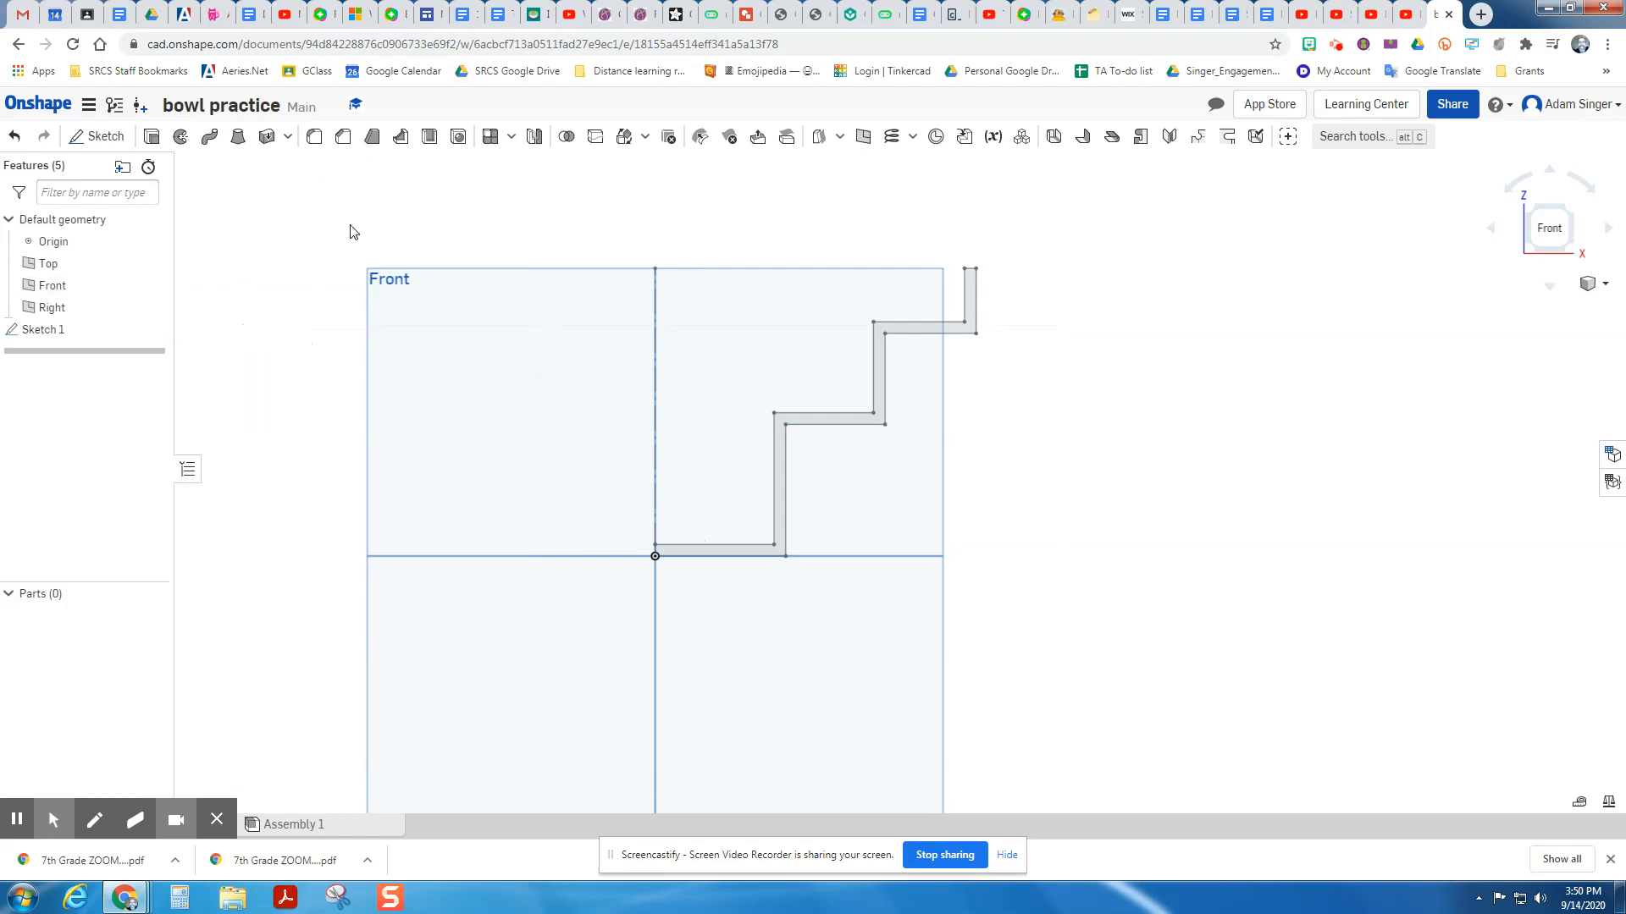
{"action": "double_click", "coordinate": [43, 329]}
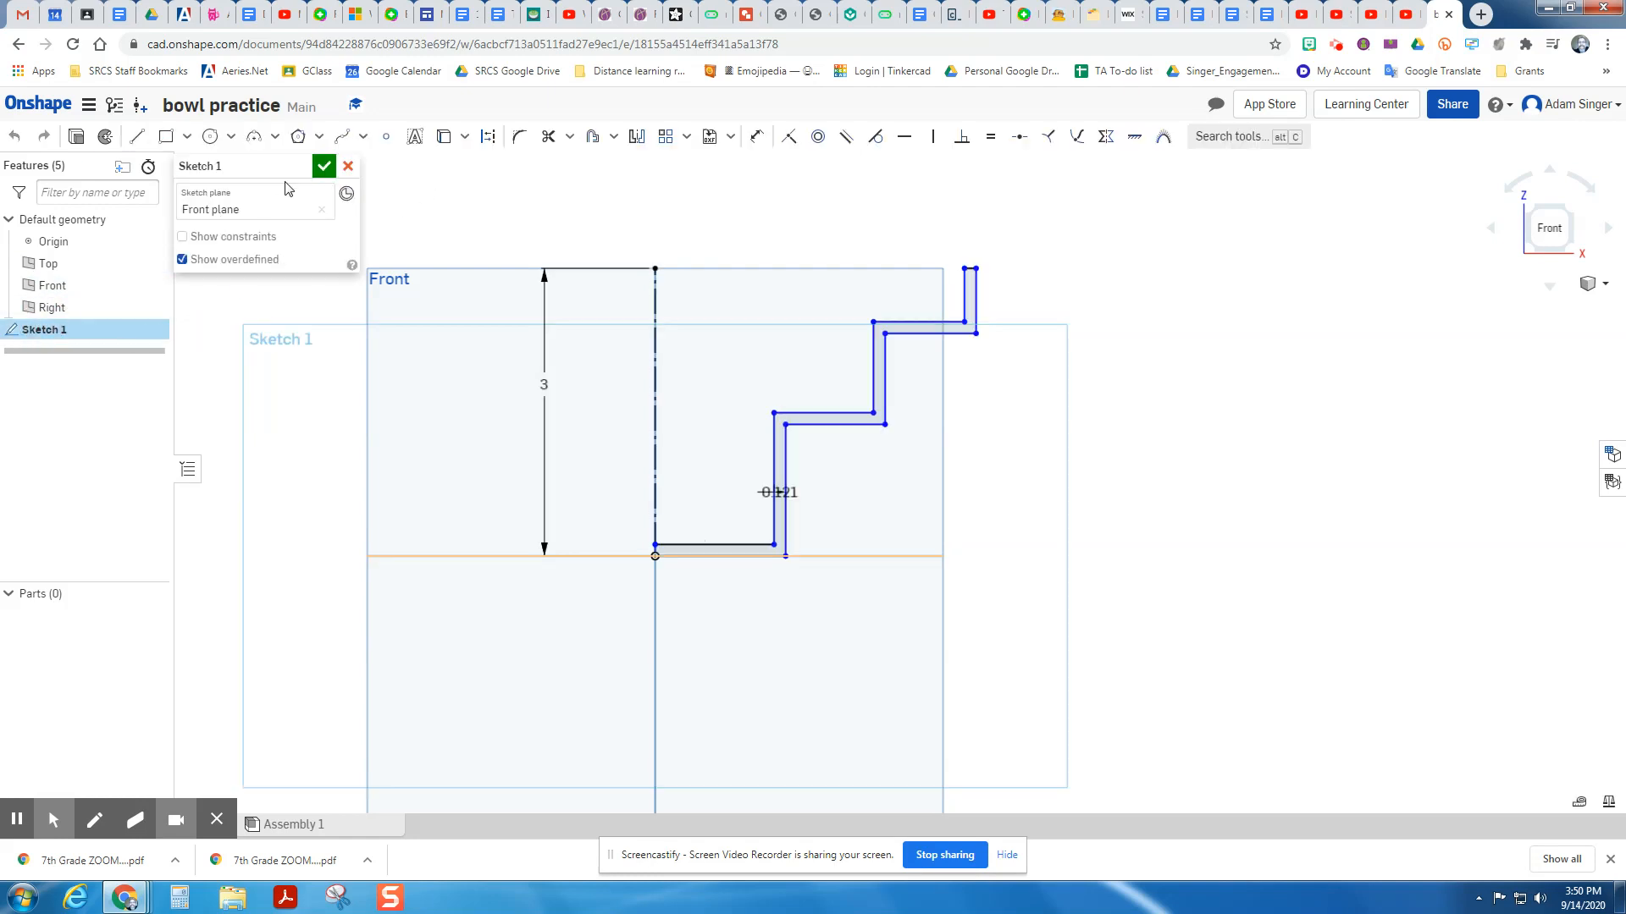
{"action": "left_click", "coordinate": [328, 169]}
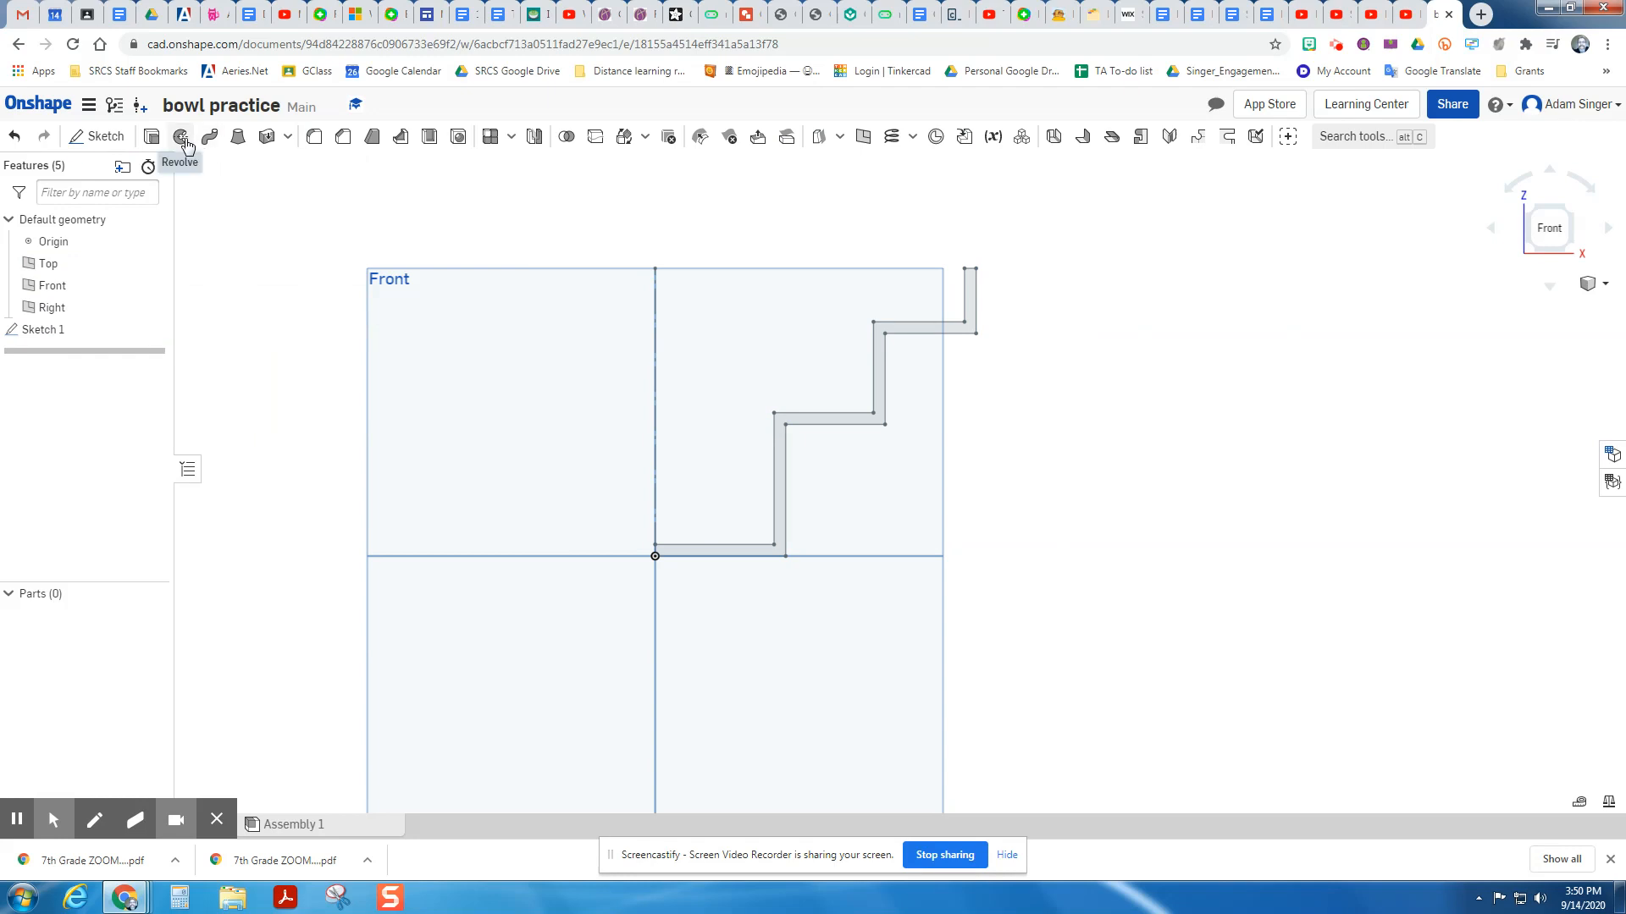
{"action": "left_click", "coordinate": [184, 141]}
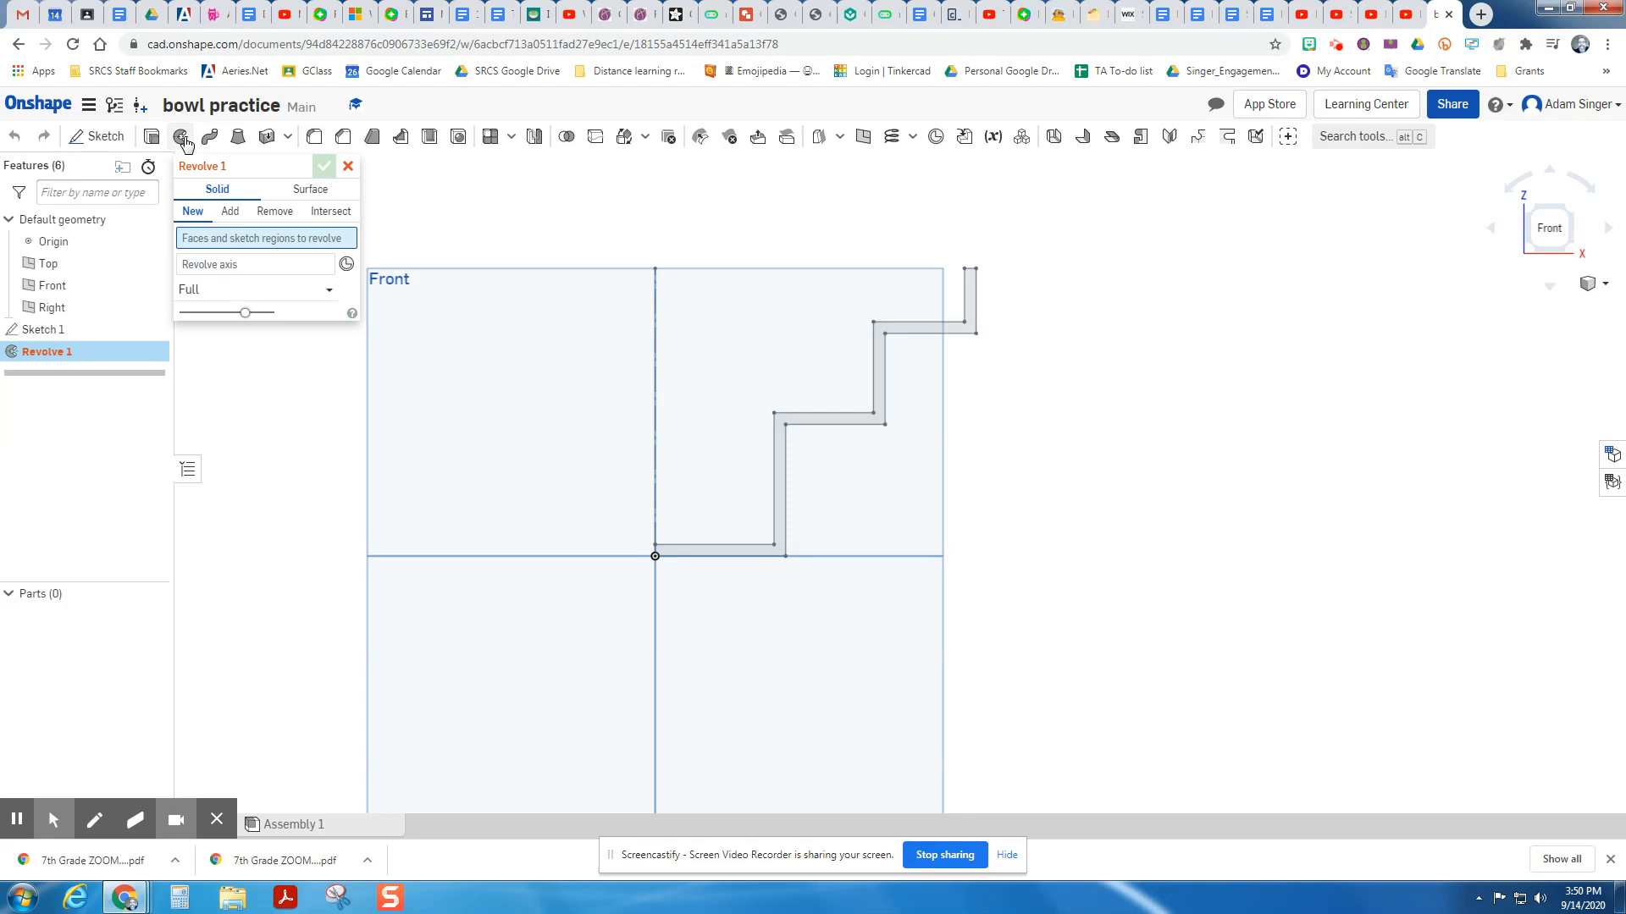
{"action": "left_click", "coordinate": [879, 370]}
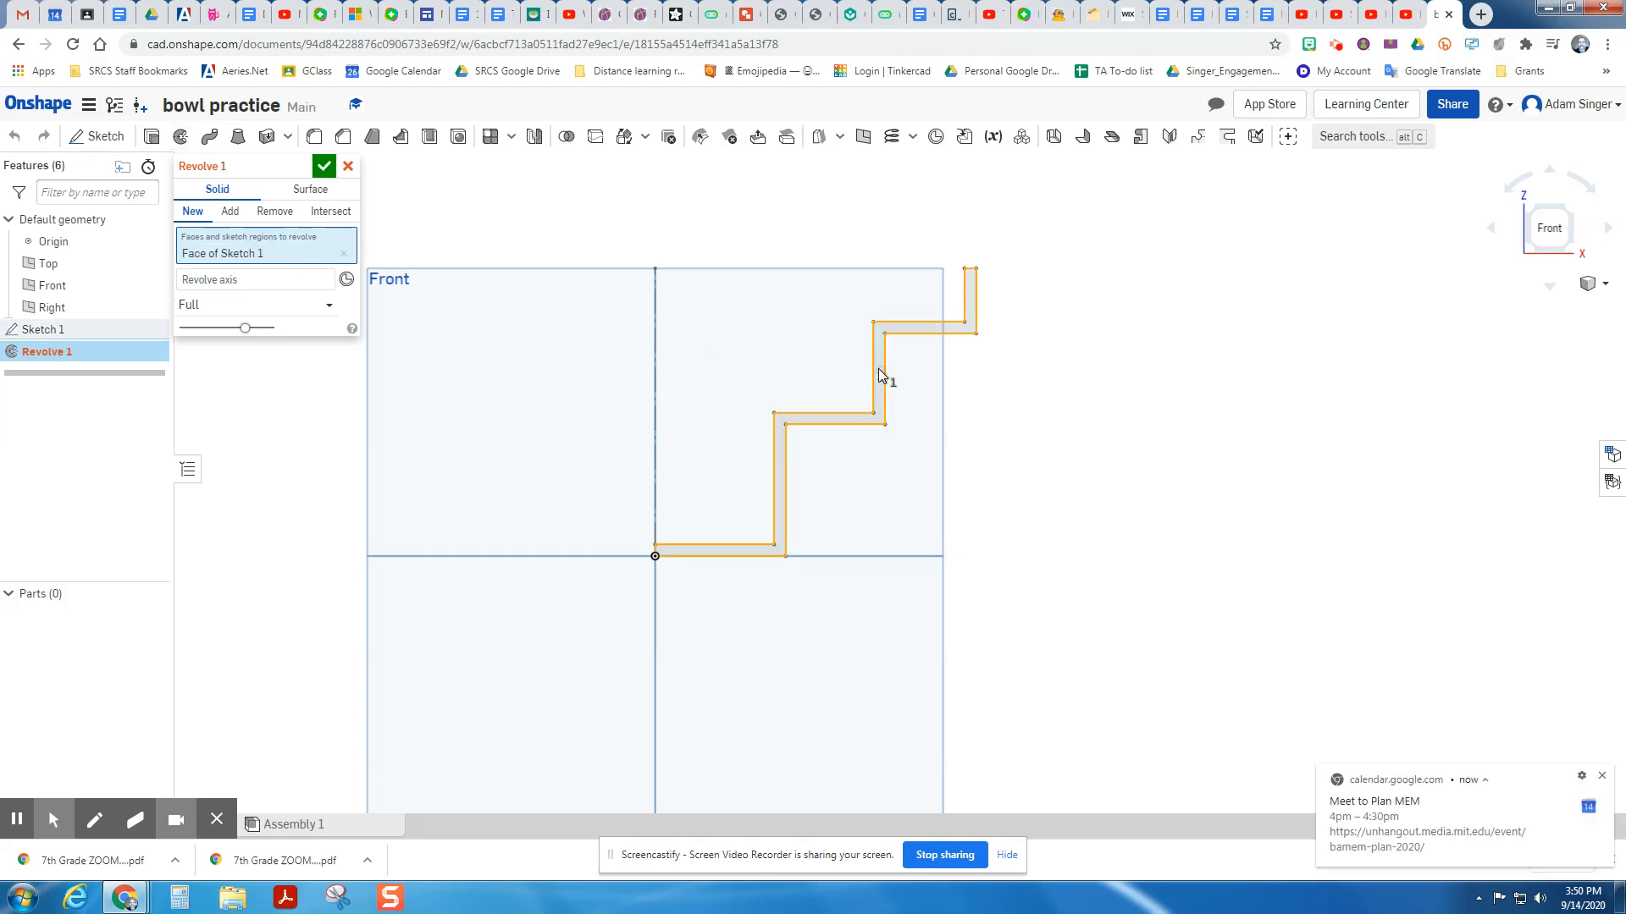
{"action": "left_click", "coordinate": [256, 281]}
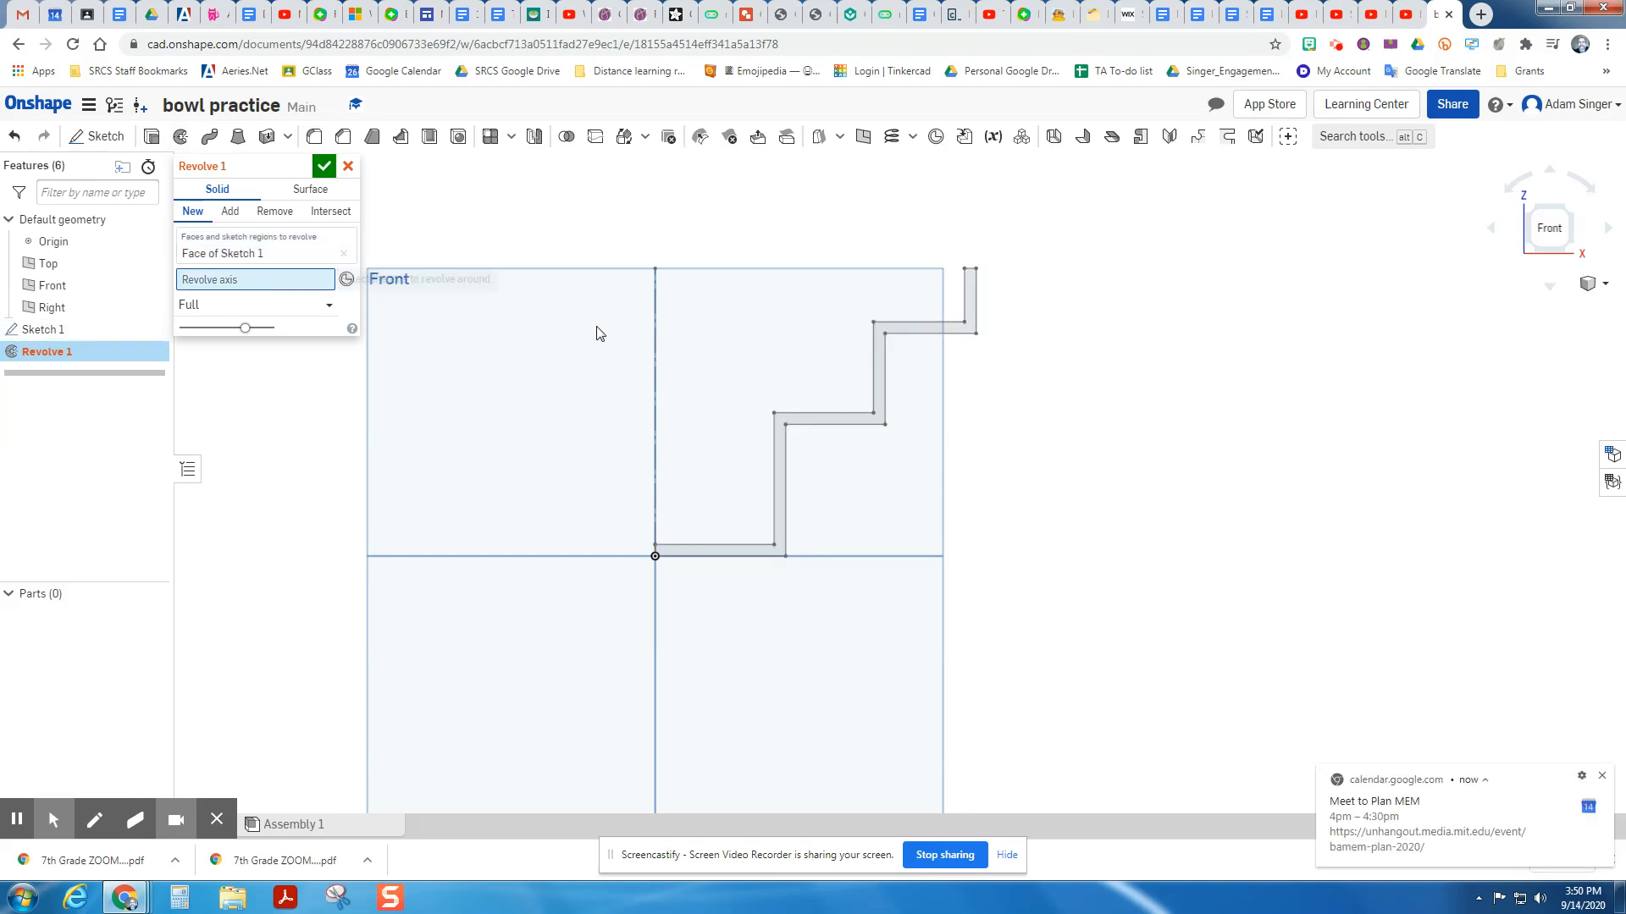
{"action": "left_click", "coordinate": [654, 373]}
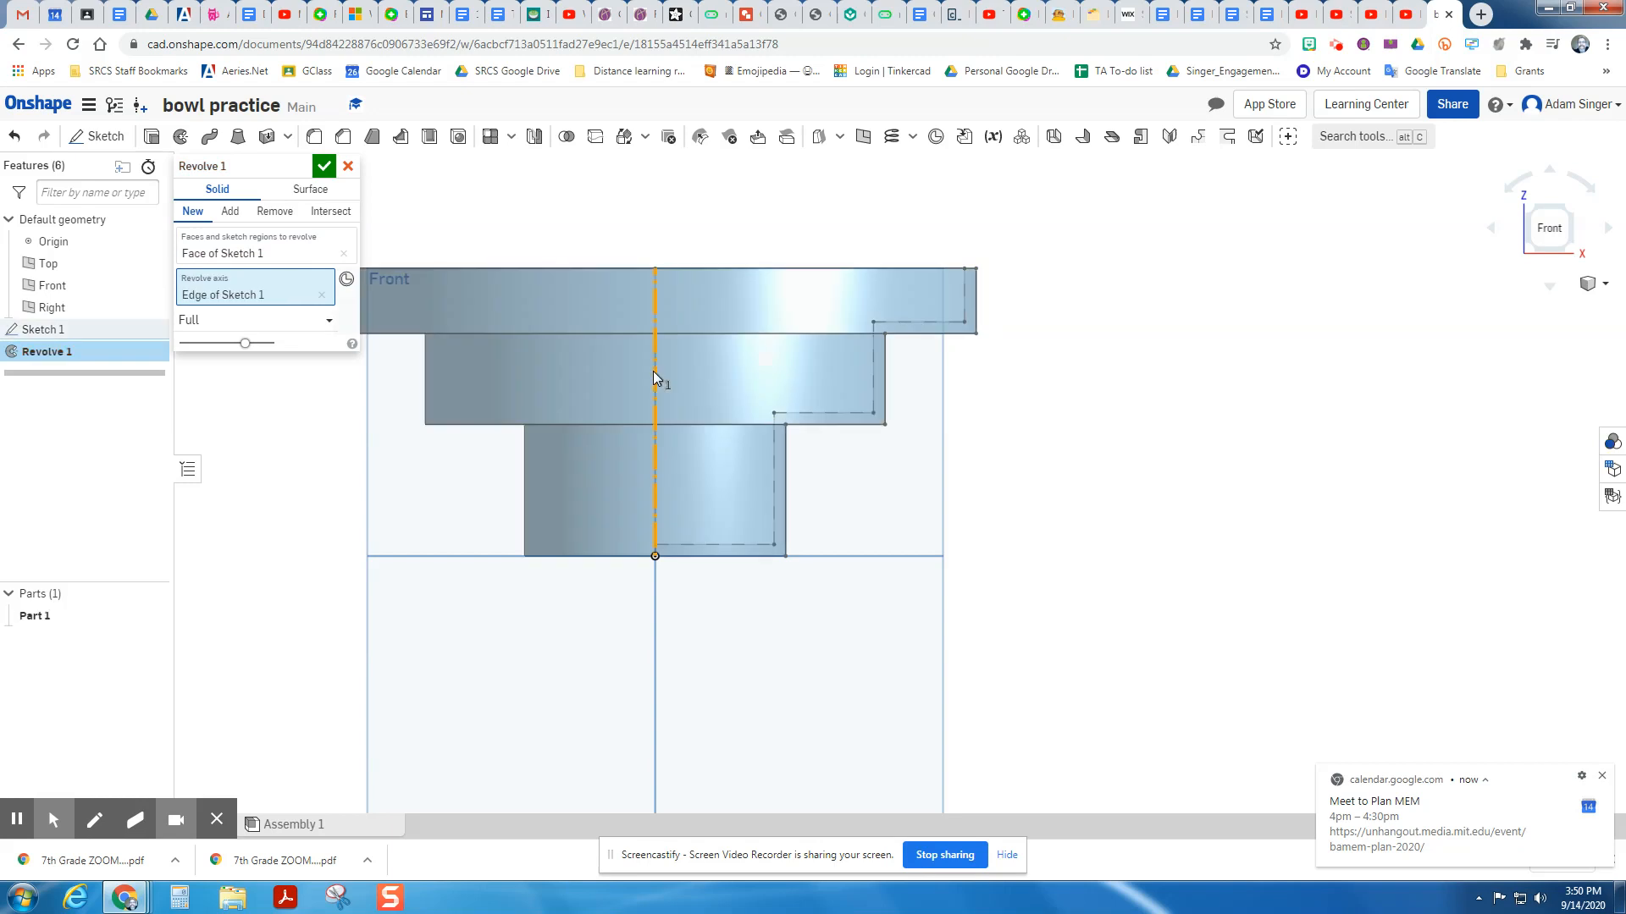
{"action": "mouse_move", "coordinate": [720, 227]}
{"action": "right_mouse_down"}
{"action": "mouse_move", "coordinate": [756, 309]}
{"action": "mouse_move", "coordinate": [694, 251]}
{"action": "mouse_move", "coordinate": [752, 227]}
{"action": "mouse_move", "coordinate": [740, 285]}
{"action": "mouse_move", "coordinate": [745, 247]}
{"action": "mouse_move", "coordinate": [761, 237]}
{"action": "mouse_move", "coordinate": [776, 258]}
{"action": "mouse_move", "coordinate": [738, 229]}
{"action": "right_mouse_up"}
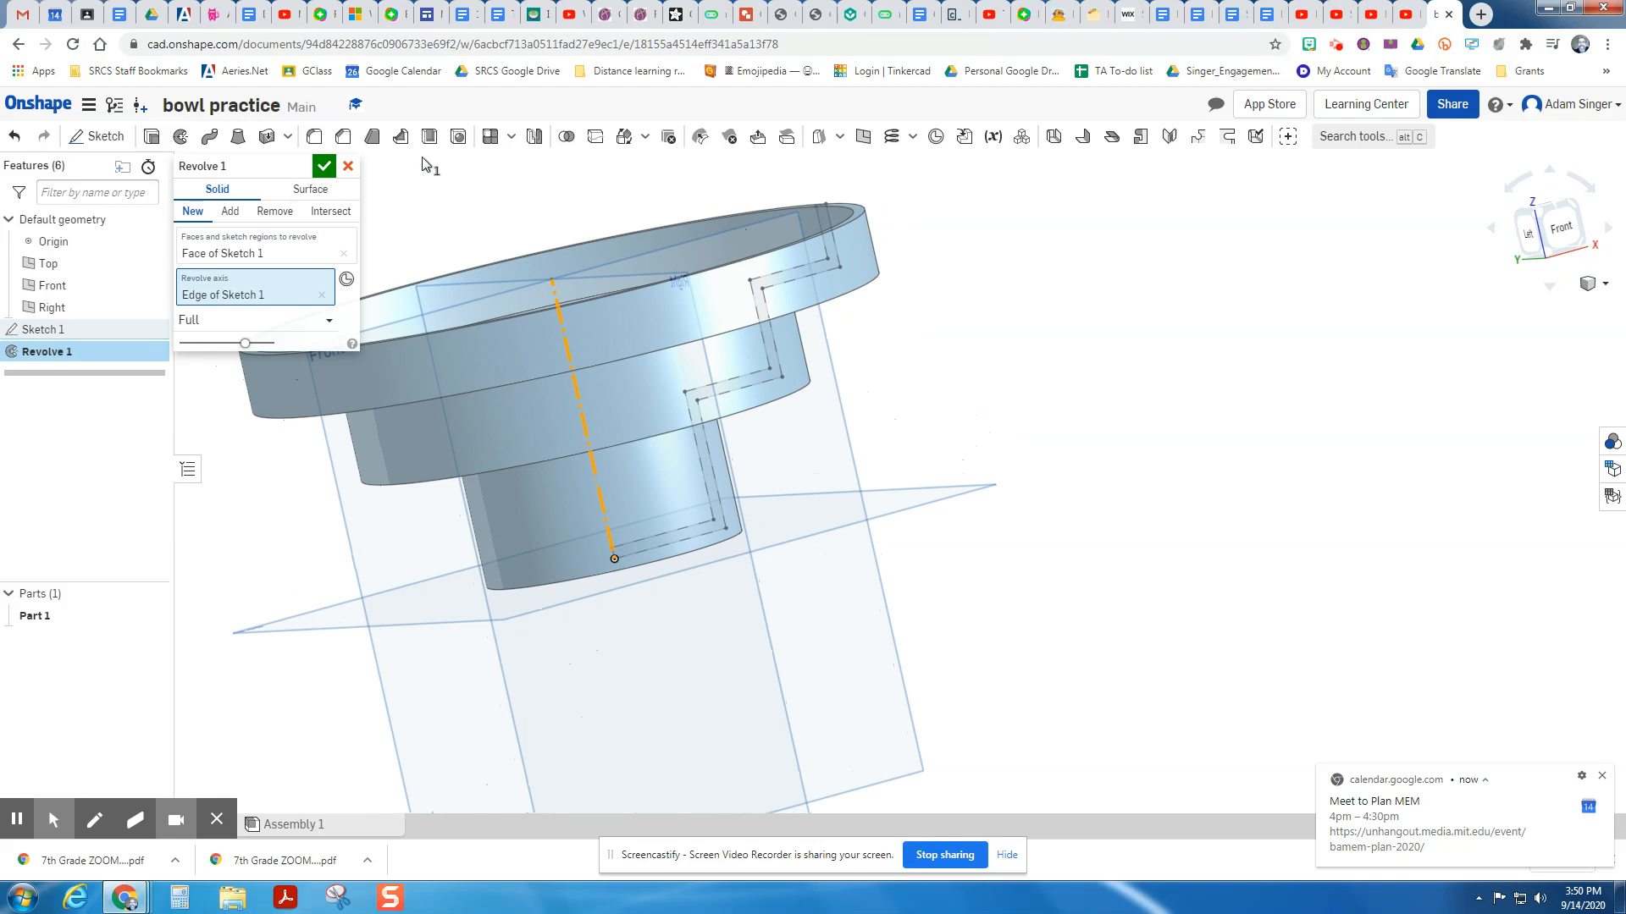
{"action": "left_click", "coordinate": [324, 166]}
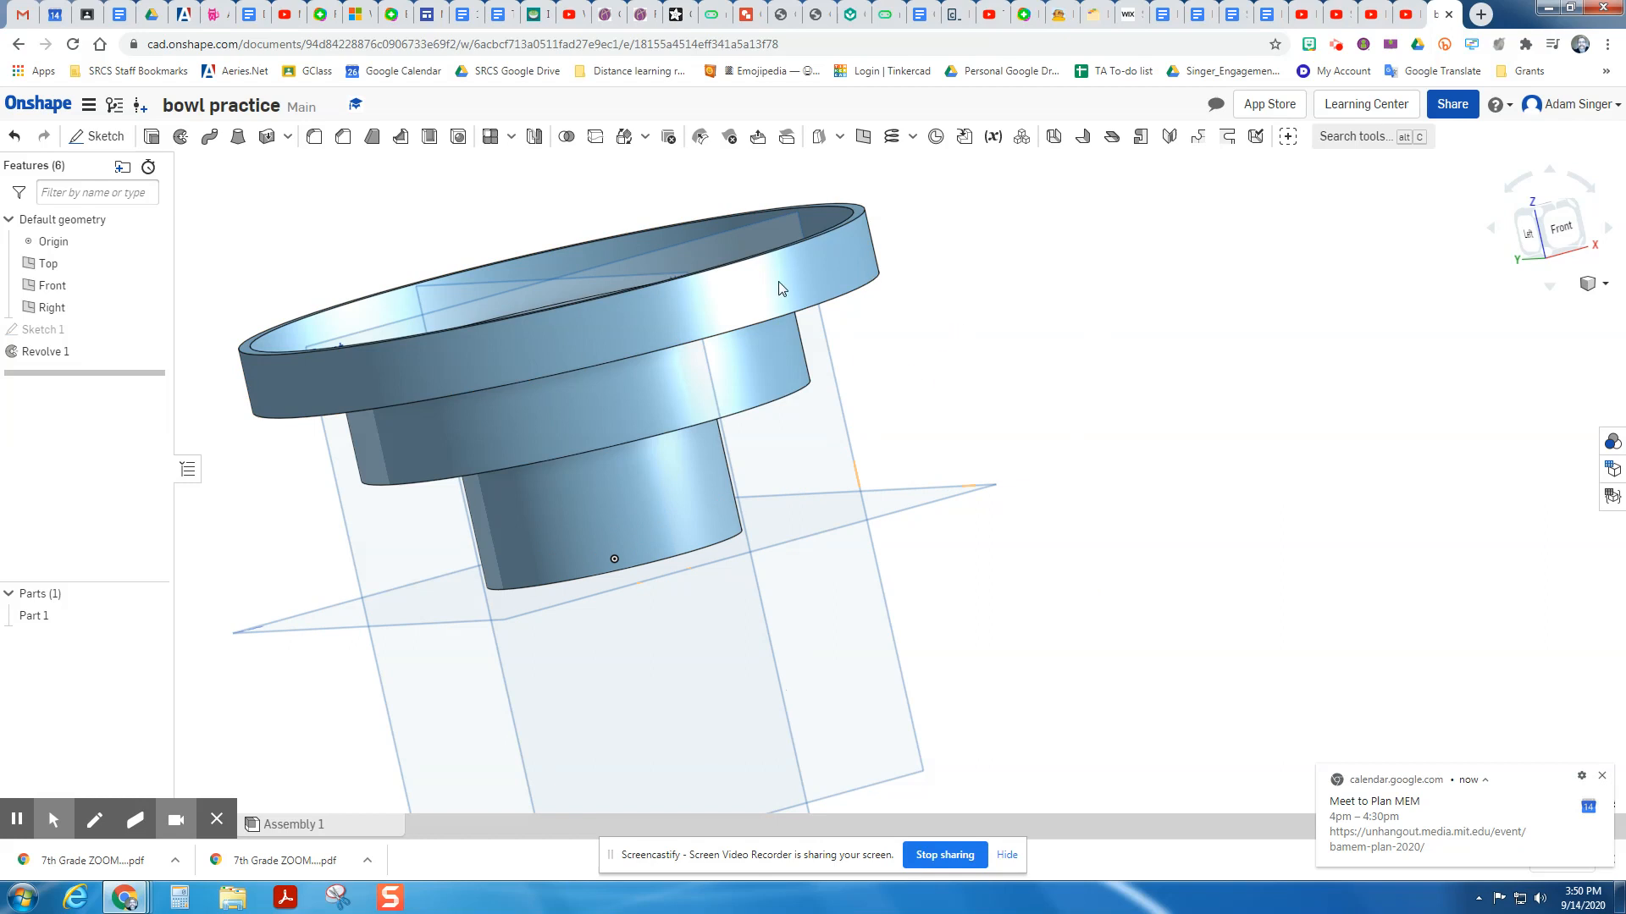
- Create a new document named "curved bowl" from the documents page and dismiss the calendar notification
{"action": "left_click", "coordinate": [38, 103]}
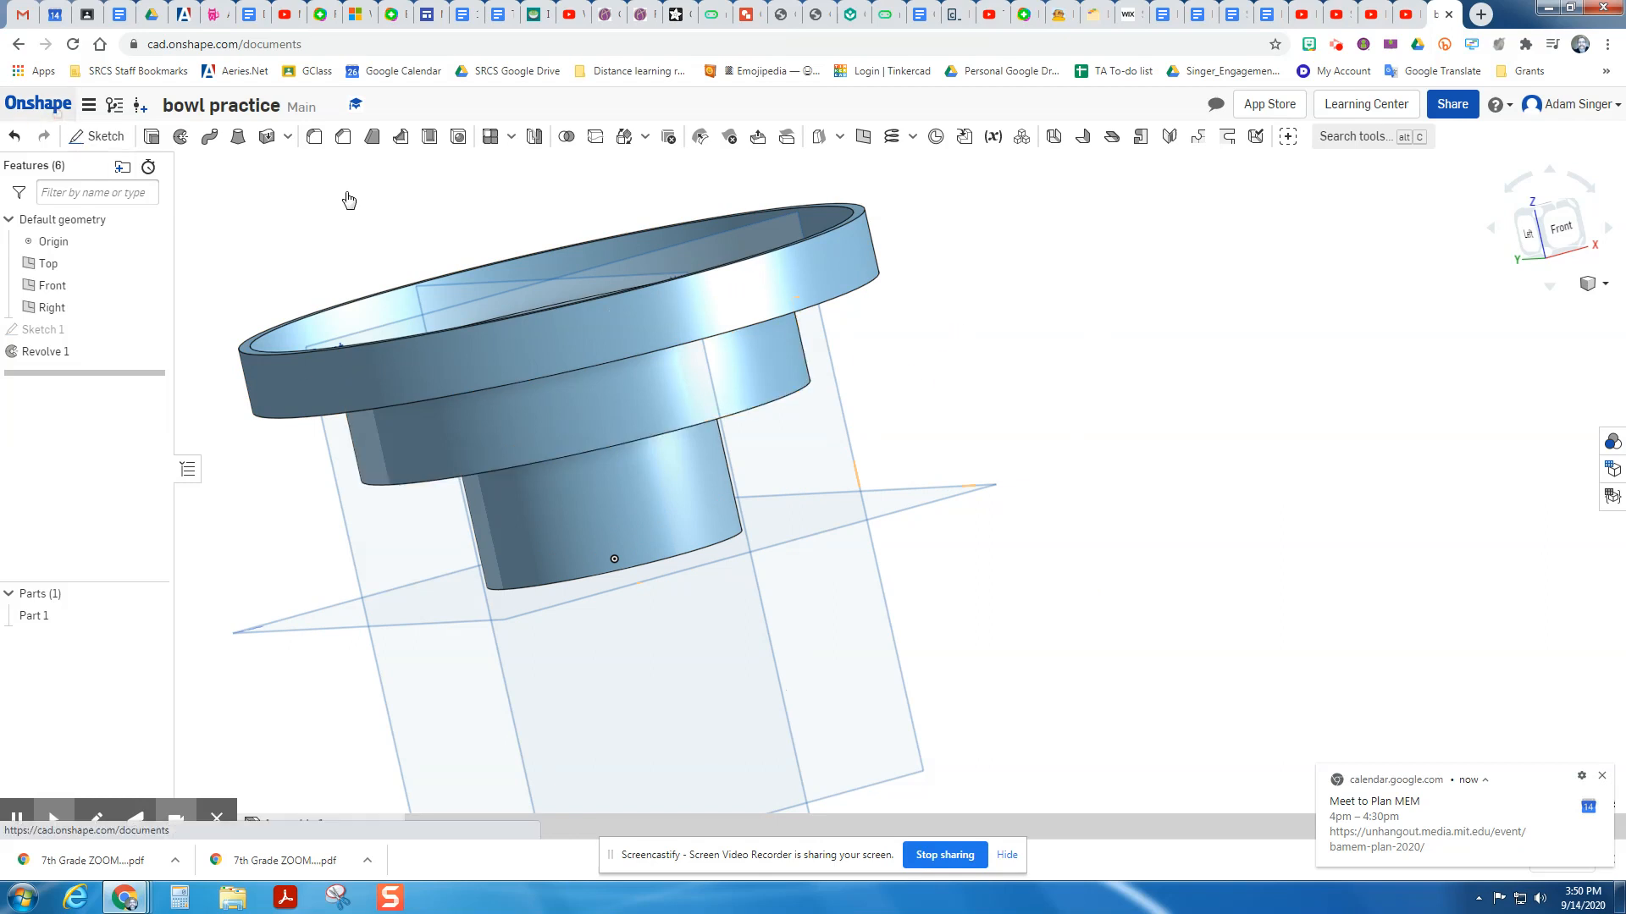
{"action": "left_click", "coordinate": [118, 143]}
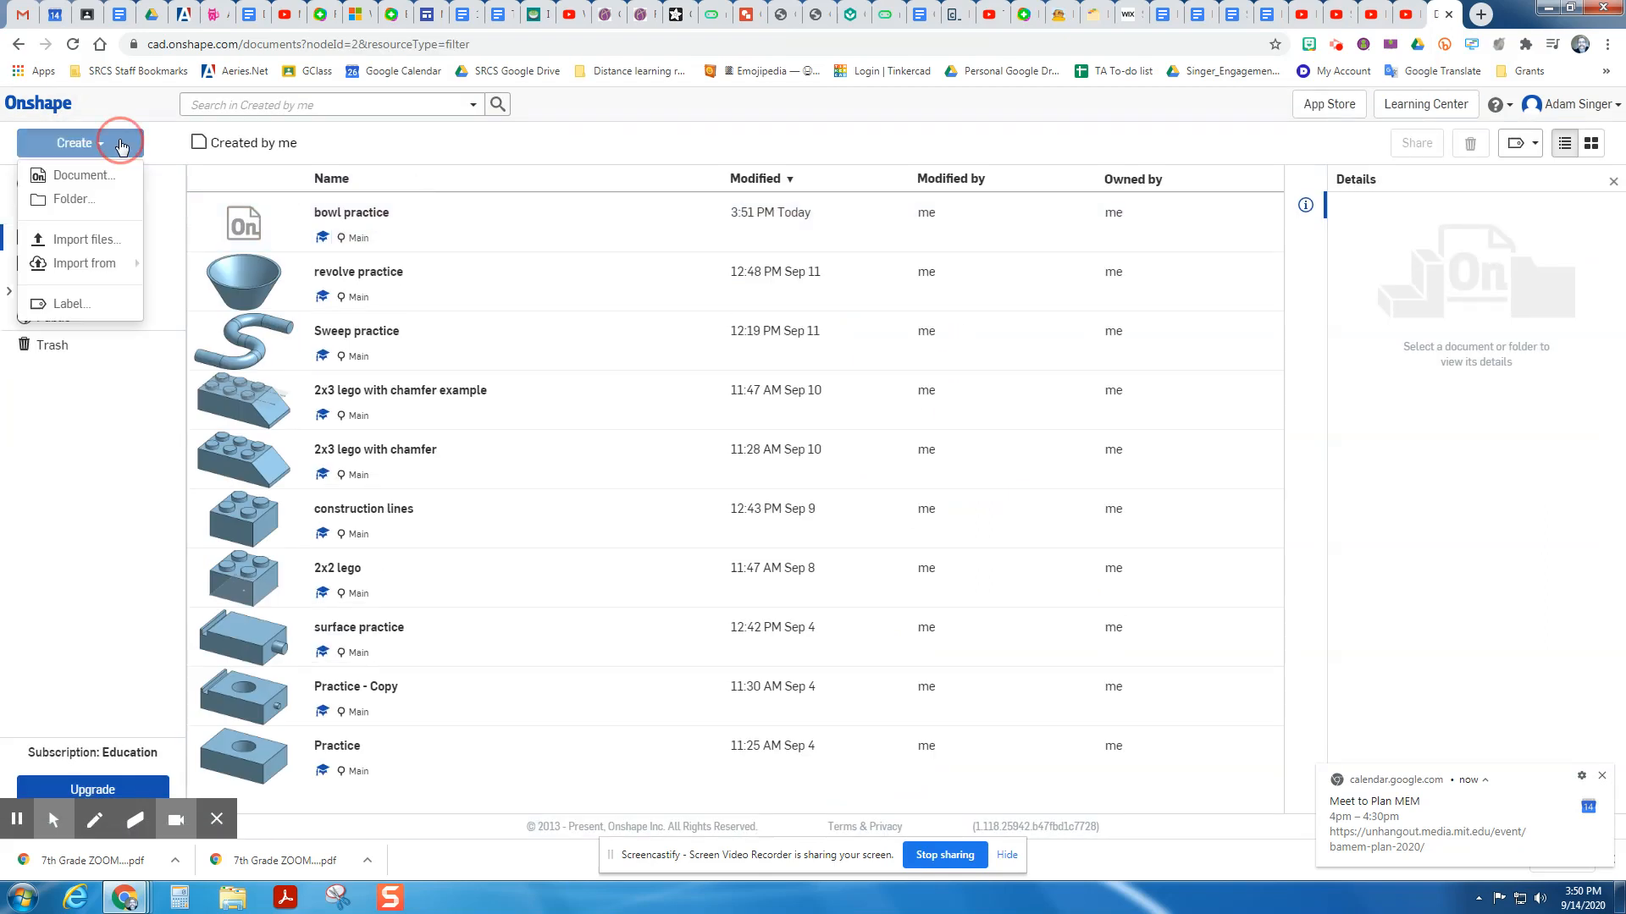
{"action": "left_click", "coordinate": [76, 175]}
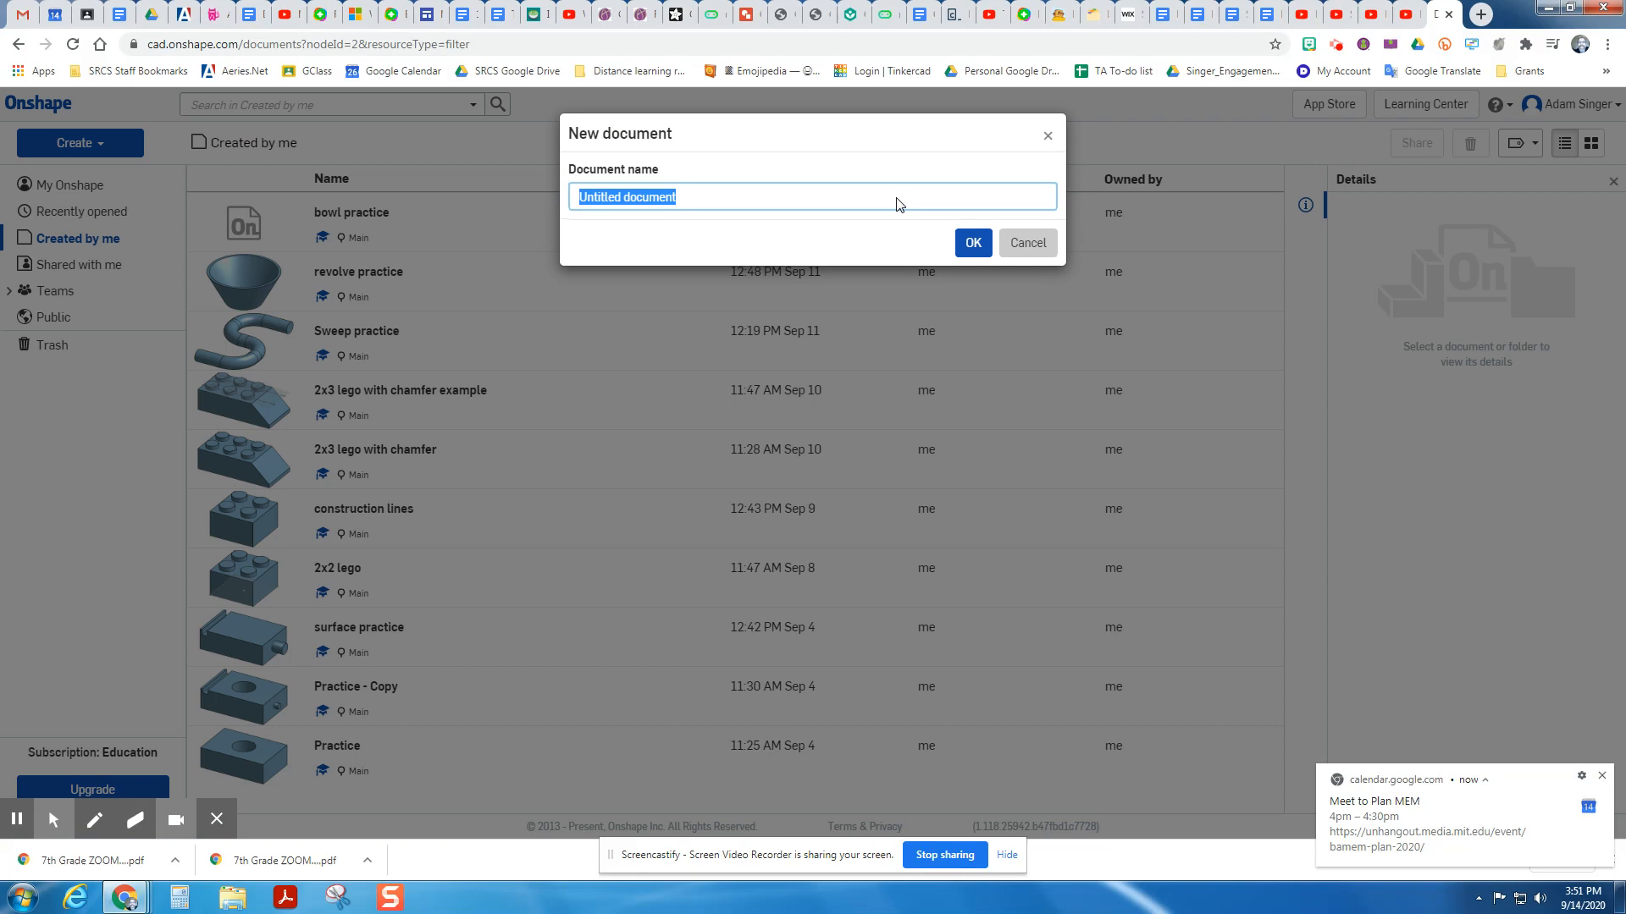
{"action": "type", "text": "curved bowl"}
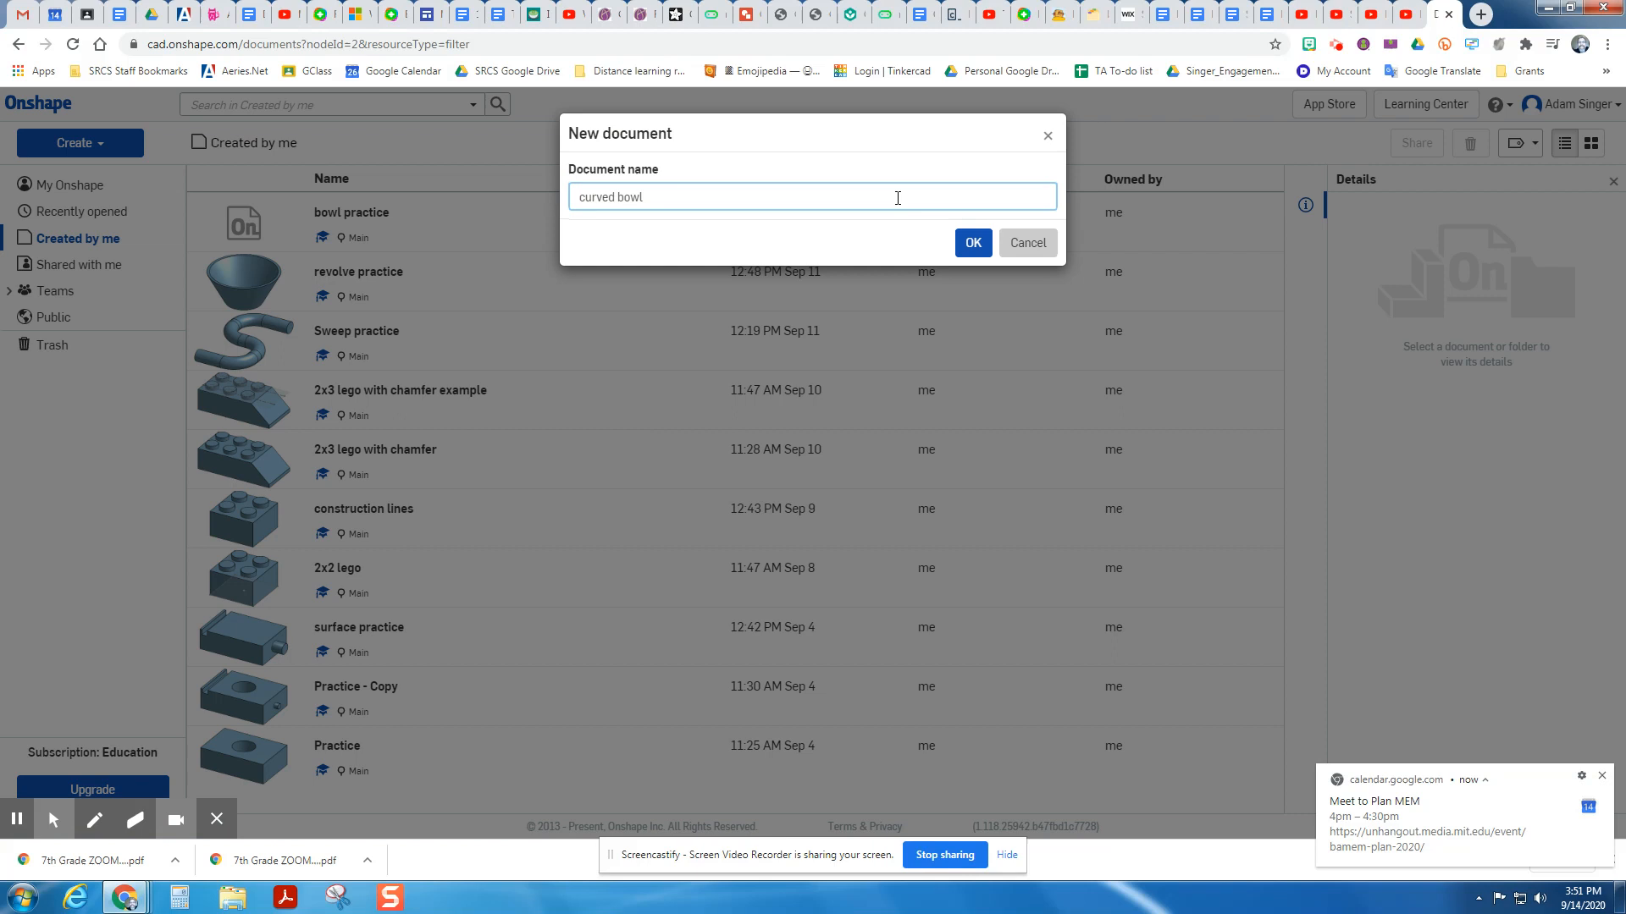
{"action": "left_click", "coordinate": [981, 243]}
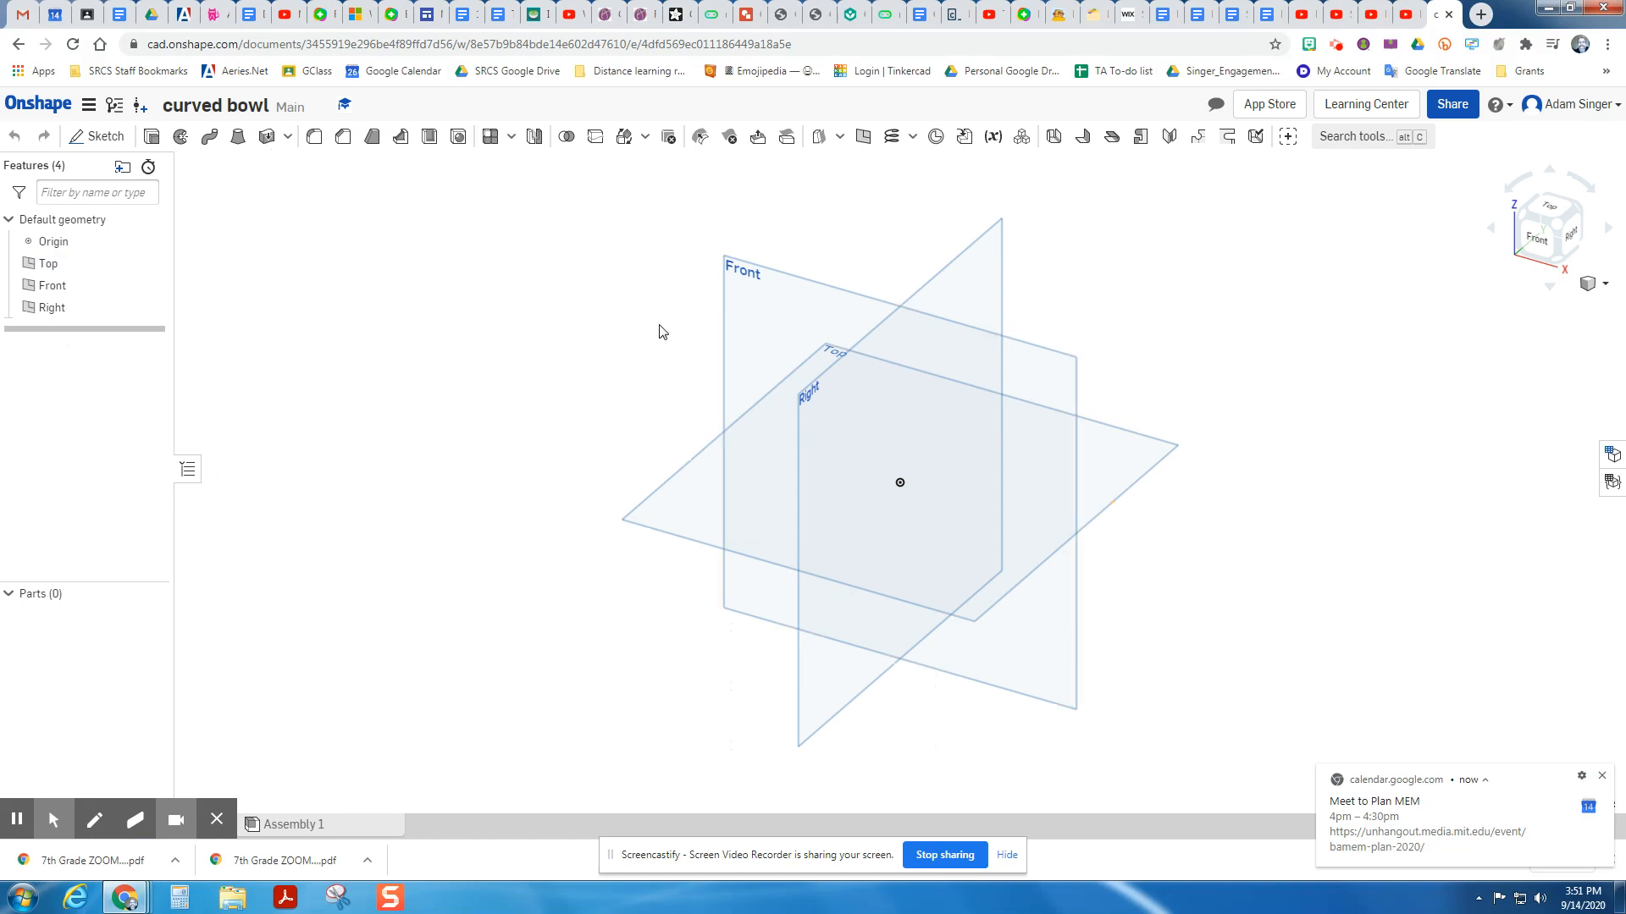
{"action": "left_click", "coordinate": [1602, 776]}
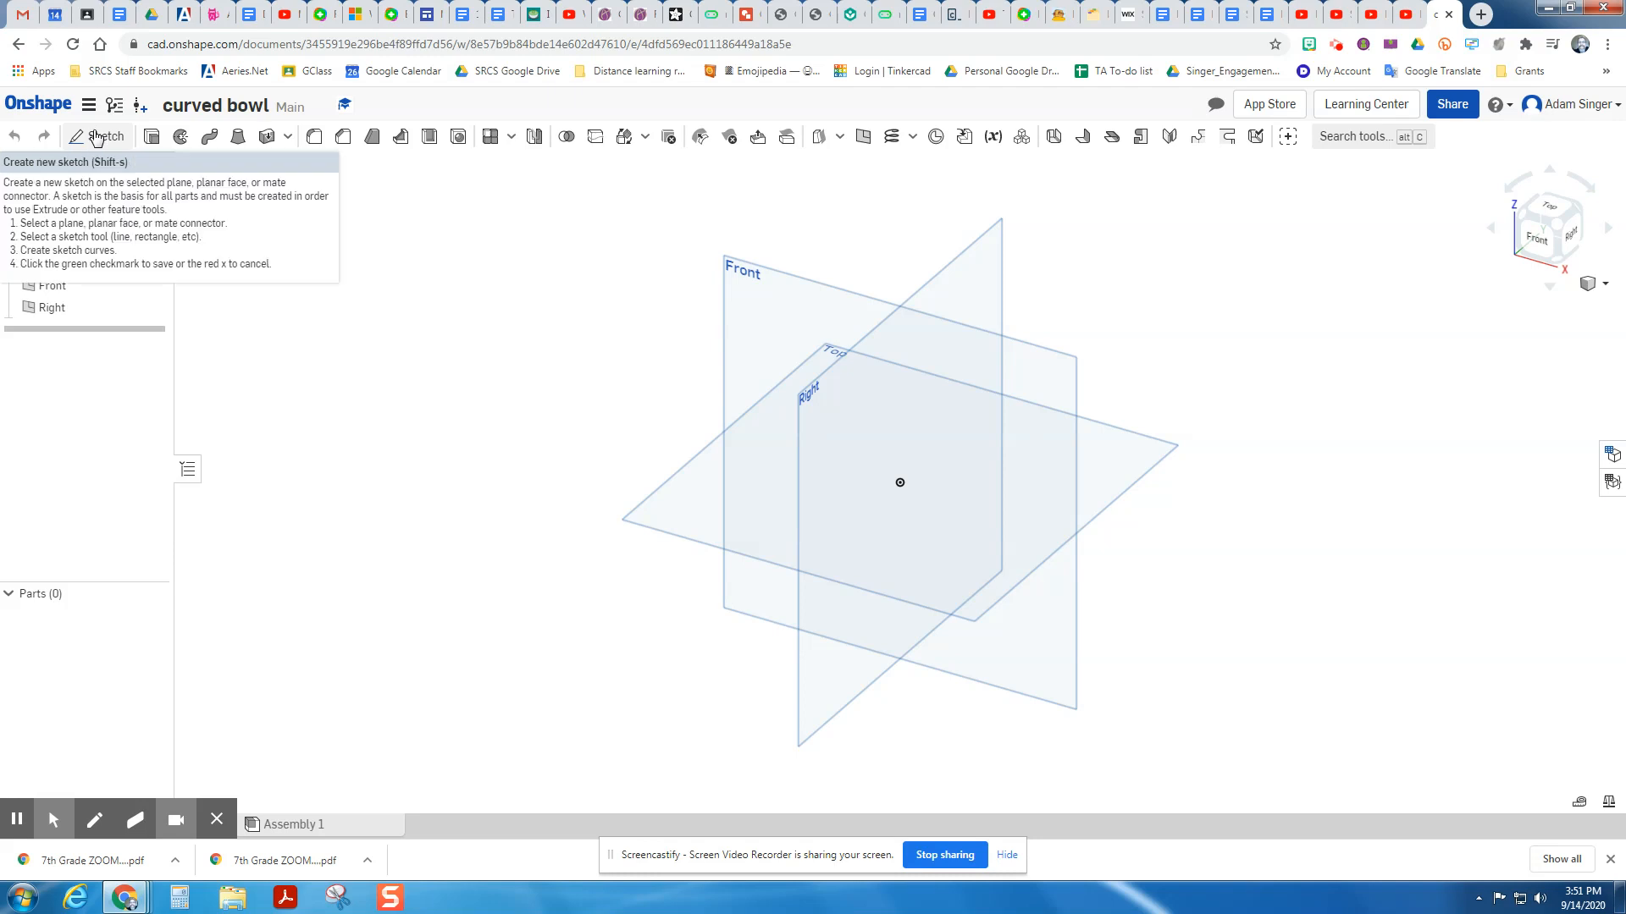
- Start a sketch on the Front plane and view the plane straight on
{"action": "left_click", "coordinate": [96, 138]}
{"action": "left_click", "coordinate": [751, 320]}
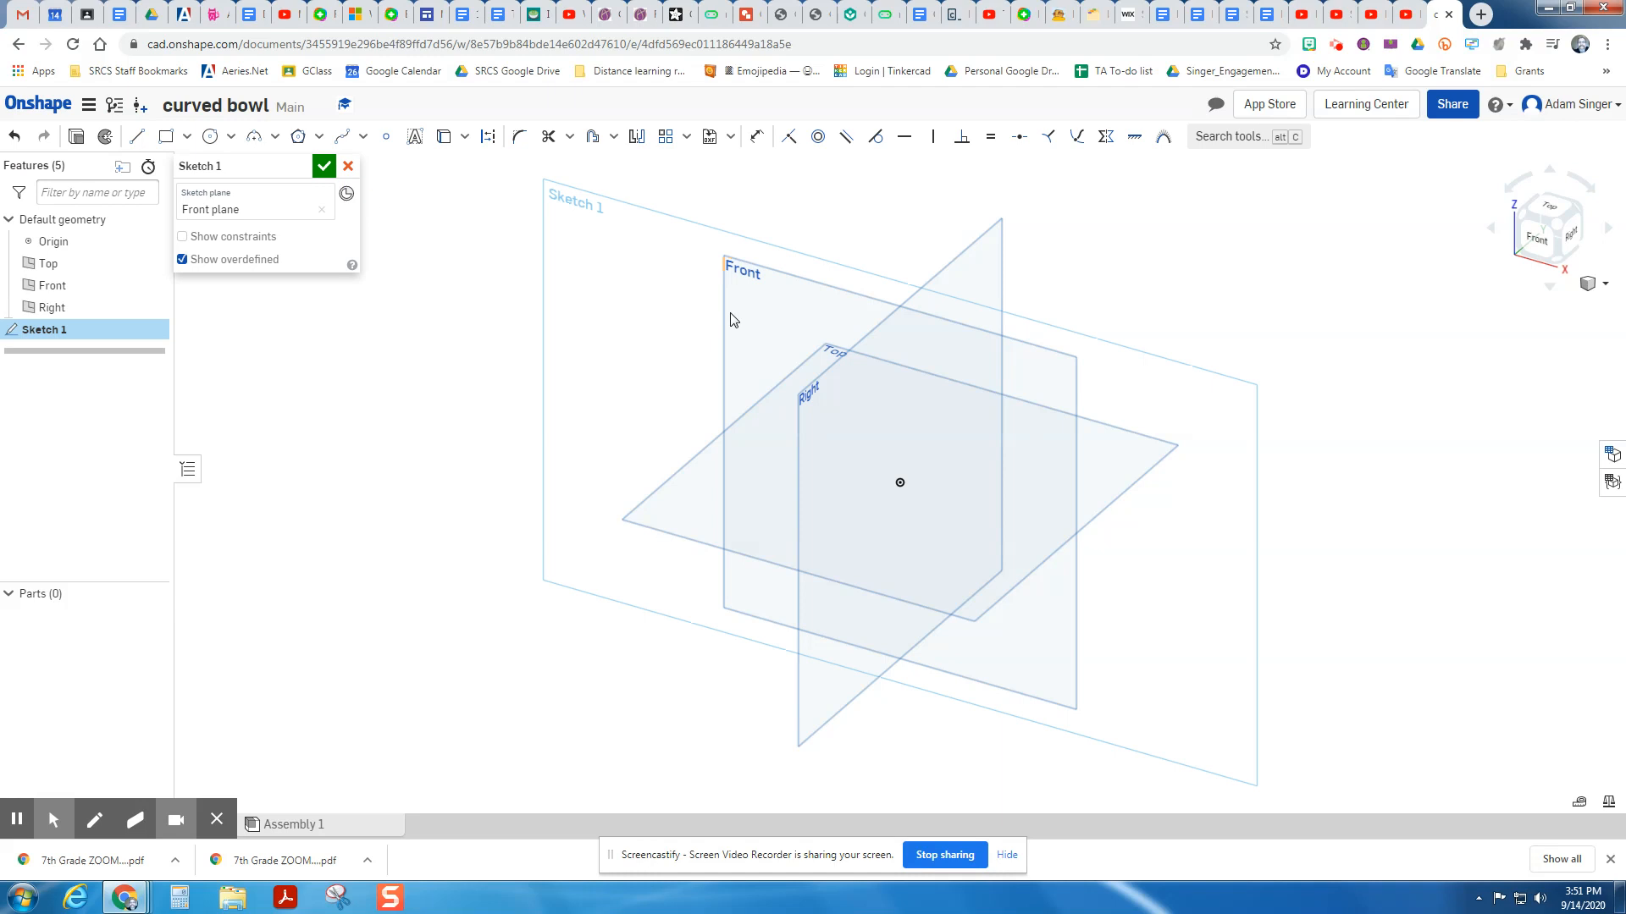
{"action": "right_click", "coordinate": [765, 354]}
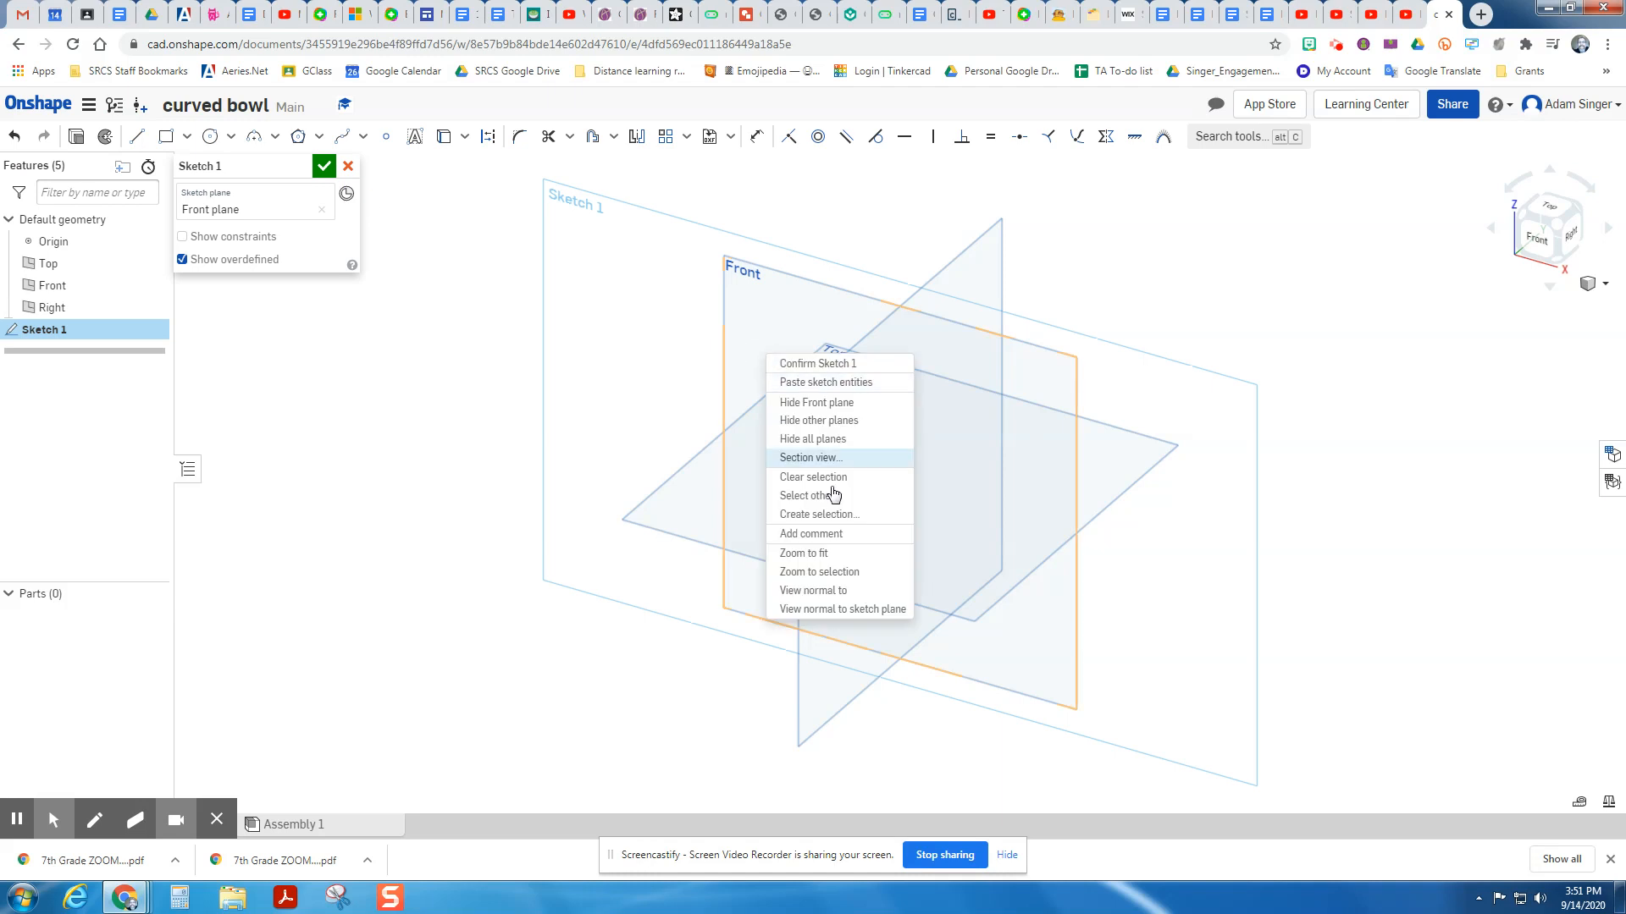
{"action": "left_click", "coordinate": [830, 594]}
- Draw a vertical construction line upward from the origin and dimension its height to 3 in
{"action": "left_click", "coordinate": [142, 142]}
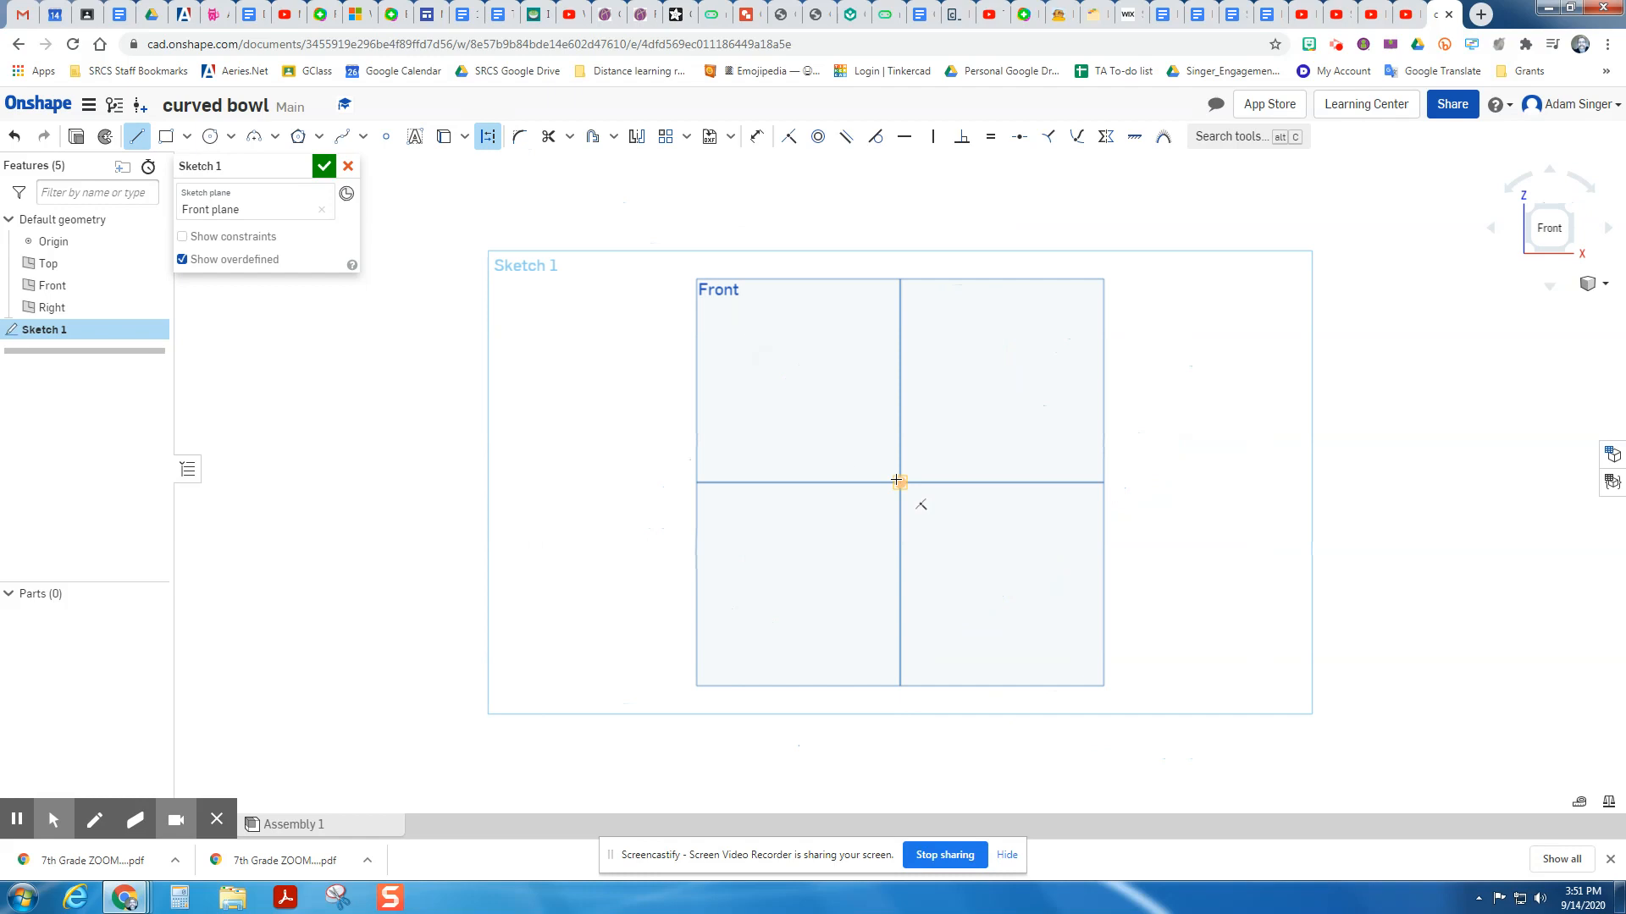
{"action": "left_click", "coordinate": [899, 481]}
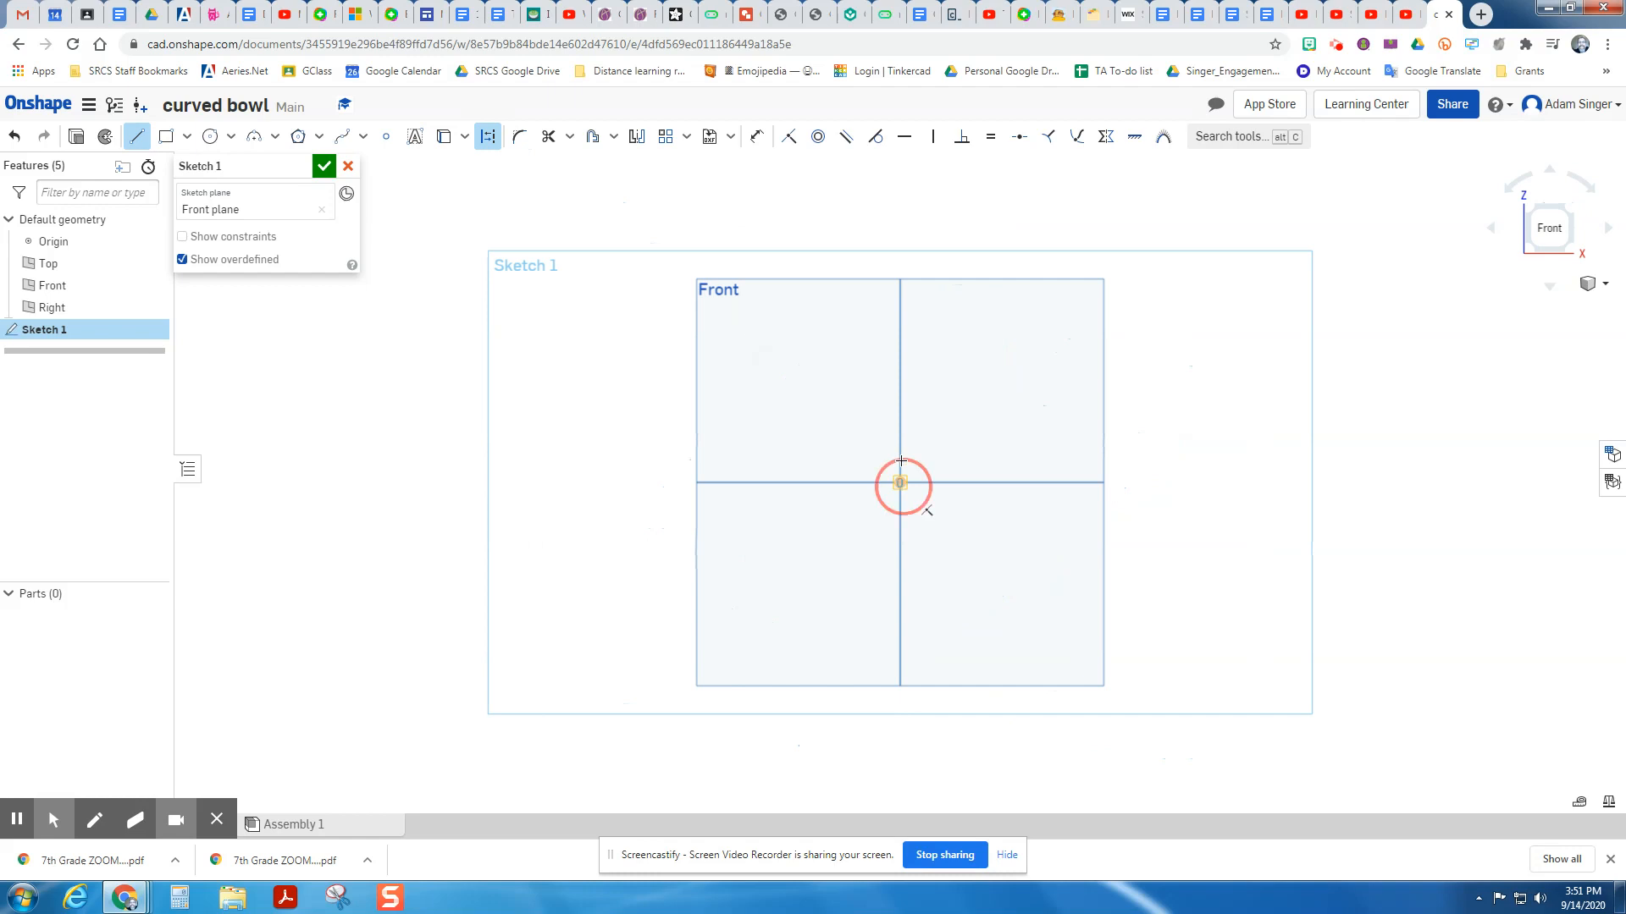
{"action": "left_click", "coordinate": [901, 273]}
{"action": "left_click", "coordinate": [901, 273]}
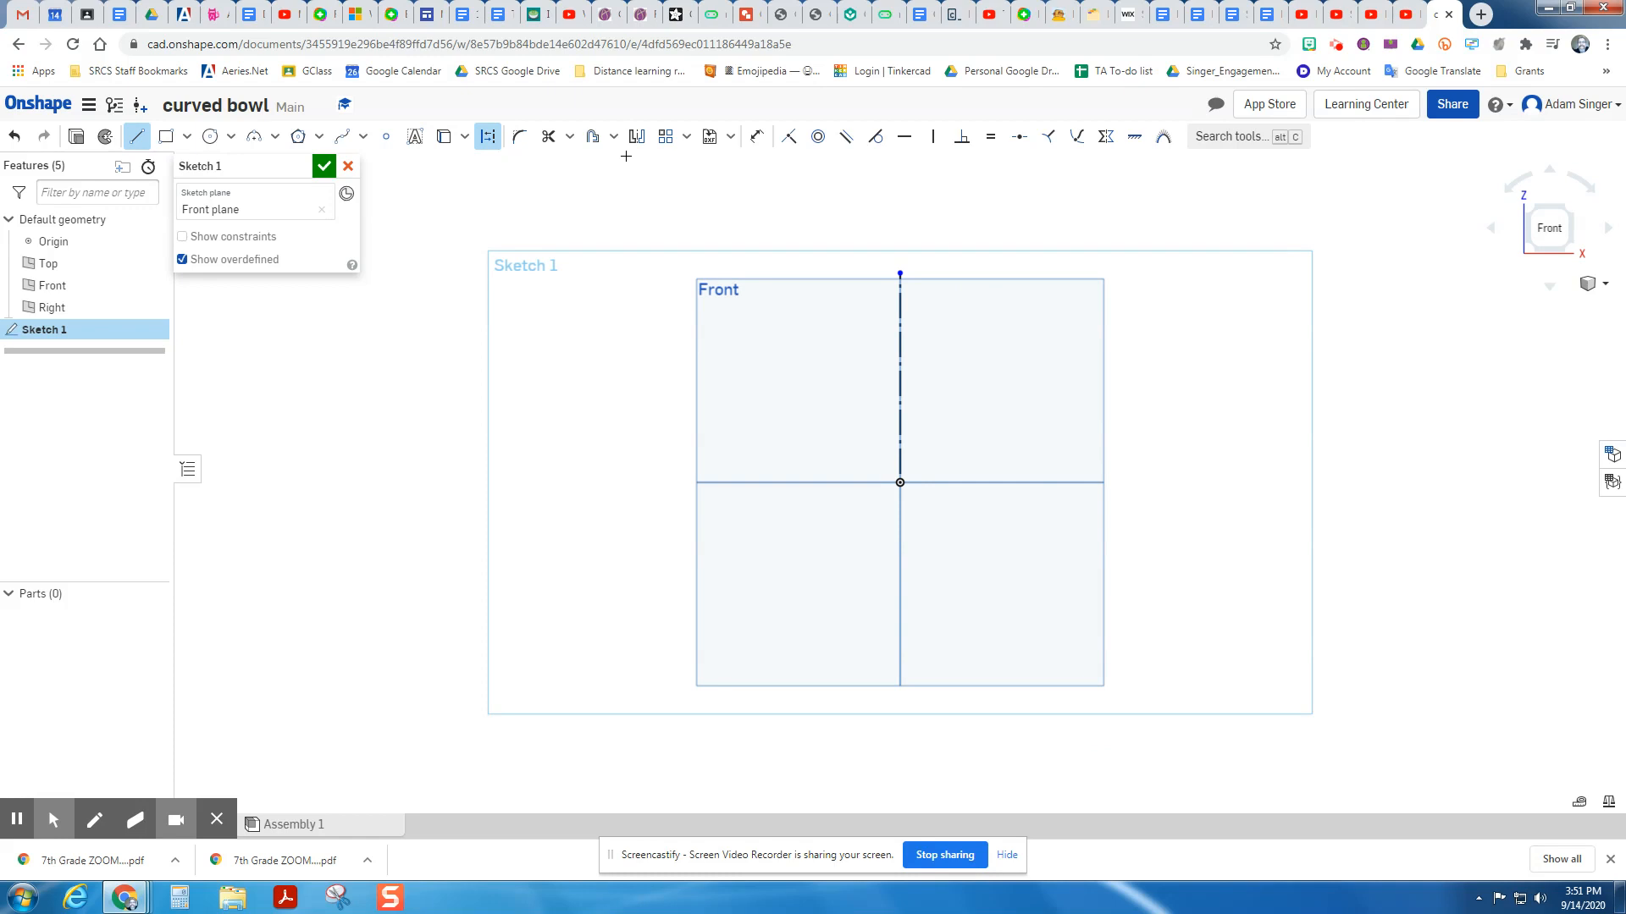
{"action": "left_click", "coordinate": [756, 136]}
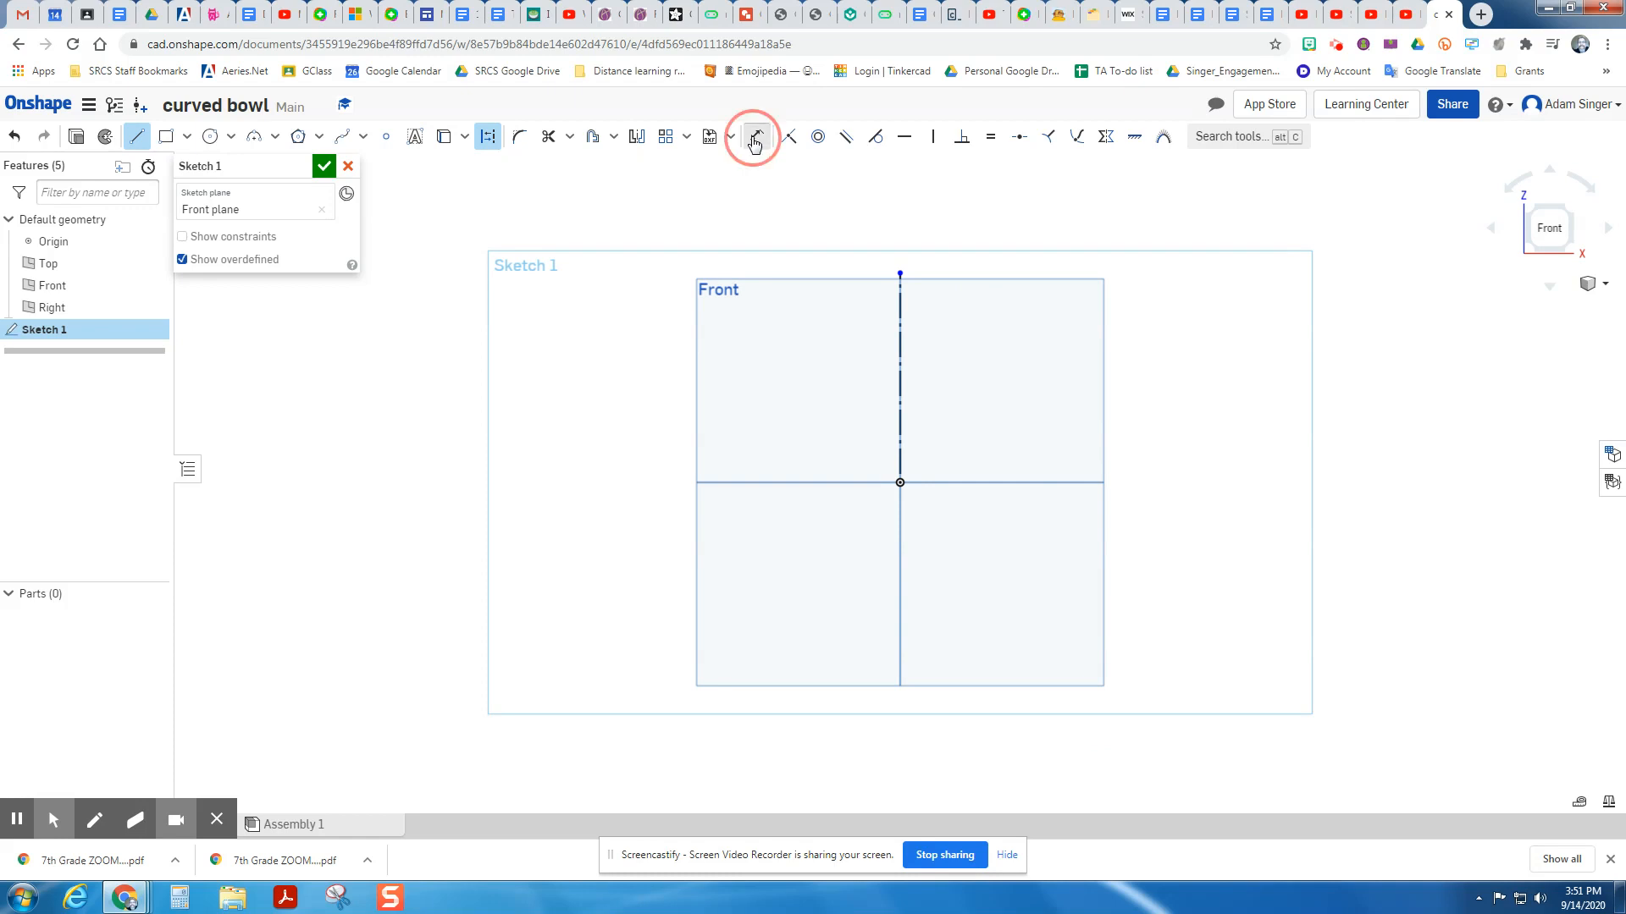
{"action": "left_click", "coordinate": [900, 274]}
{"action": "left_click", "coordinate": [900, 482]}
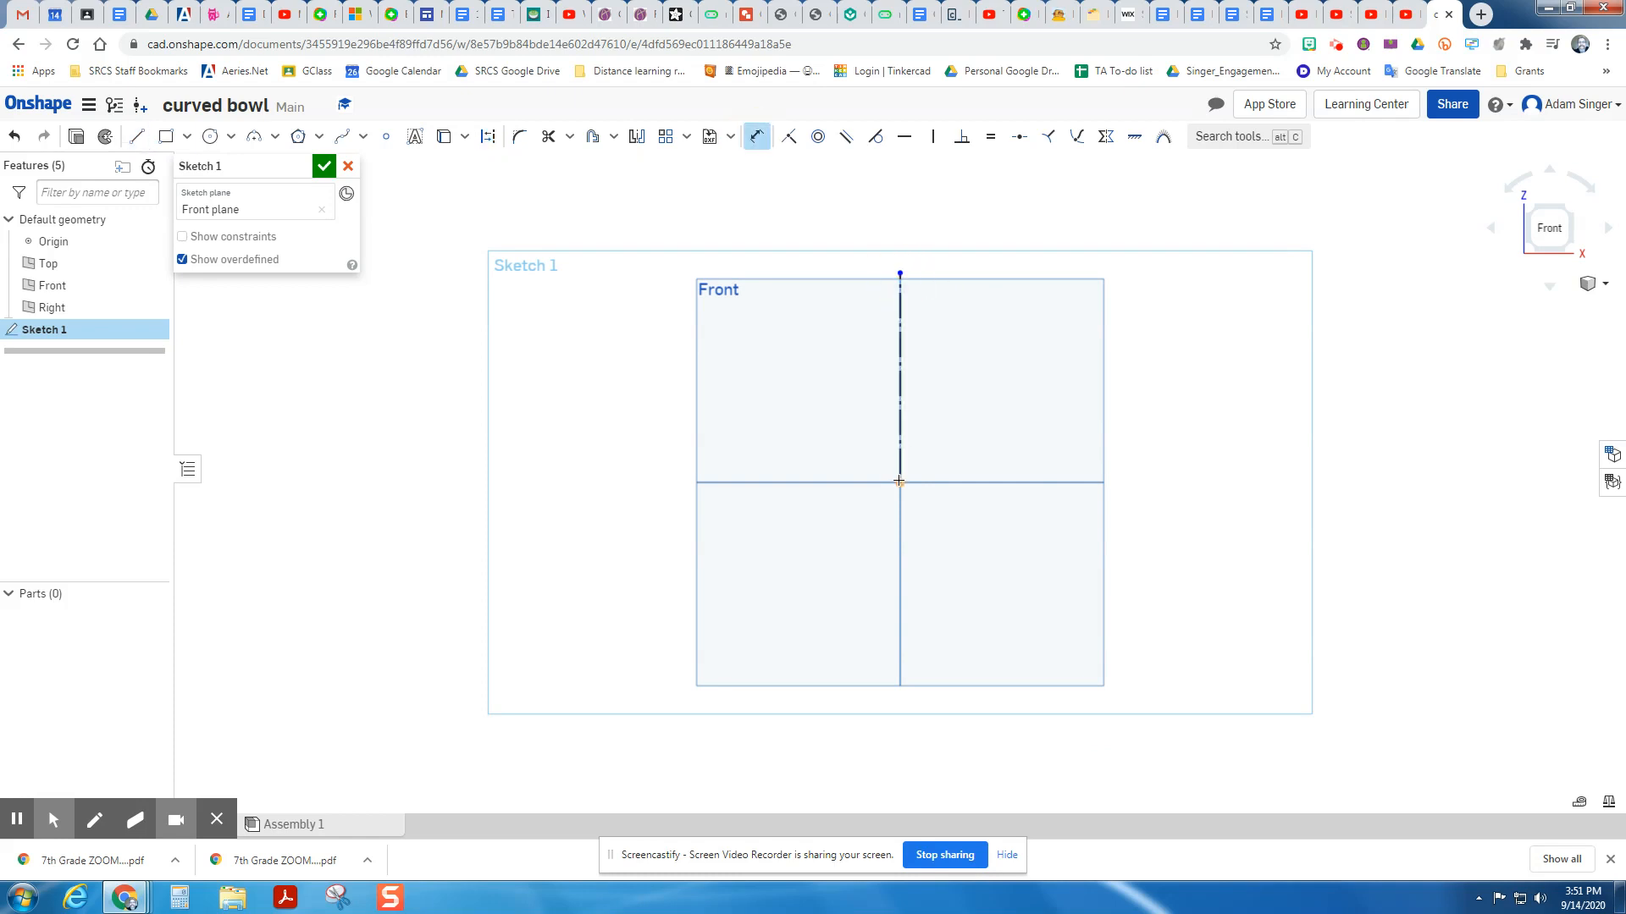
{"action": "left_click", "coordinate": [788, 376]}
{"action": "type", "text": "3"}
{"action": "key", "text": "Return"}
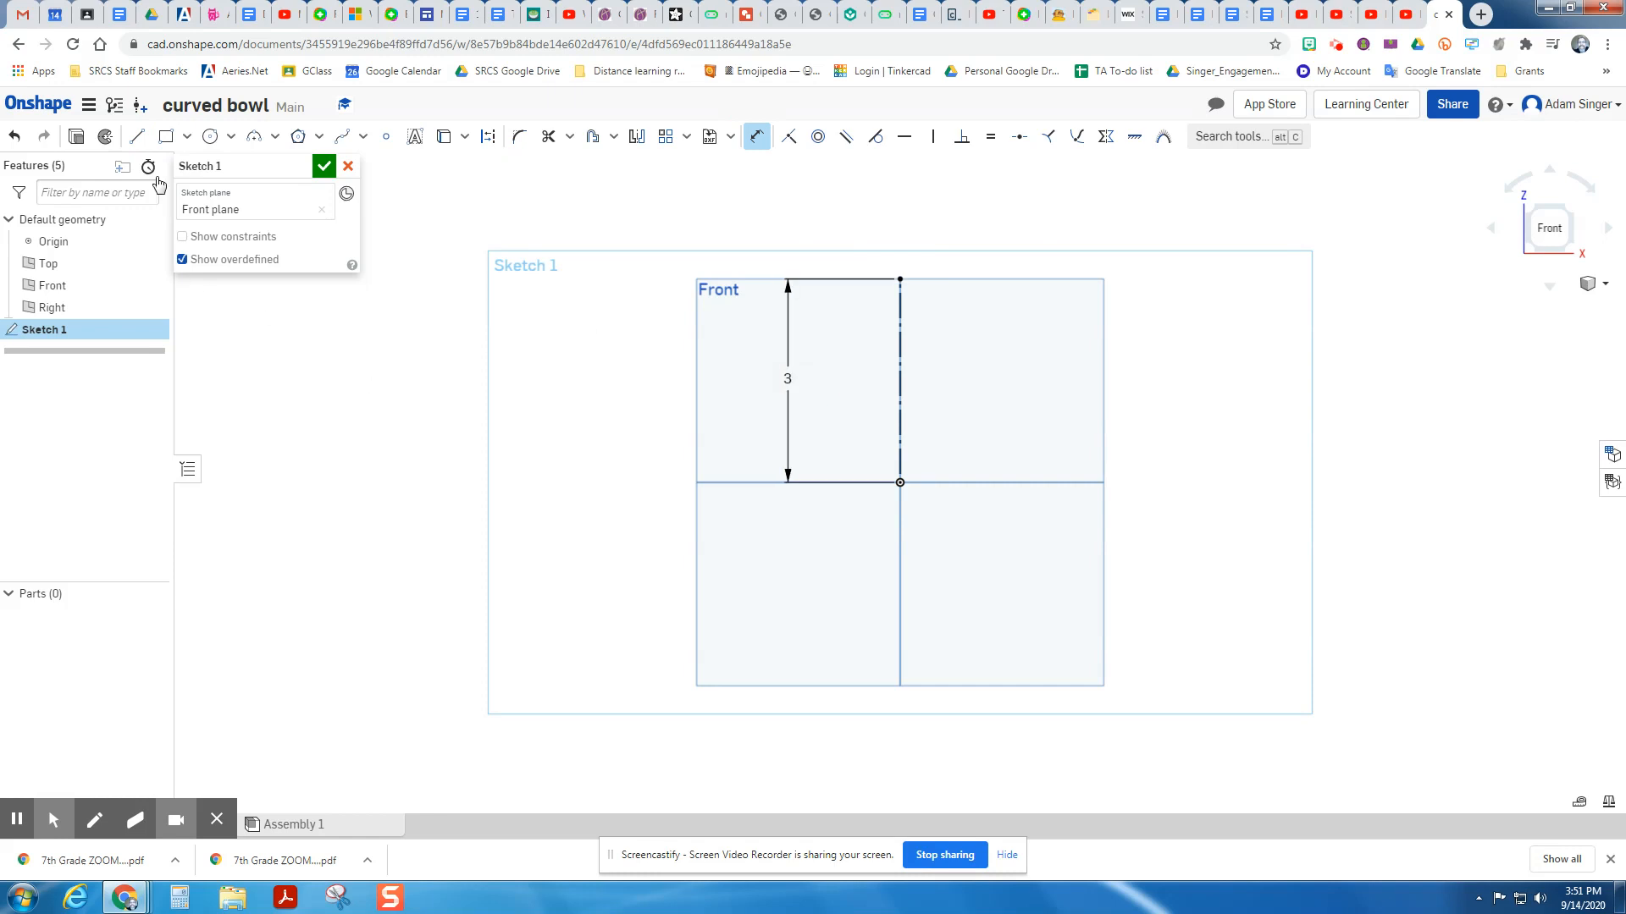
- Draw a horizontal base line outward from the origin and dimension its length to 1.5 in
{"action": "left_click", "coordinate": [137, 136]}
{"action": "left_click", "coordinate": [900, 483]}
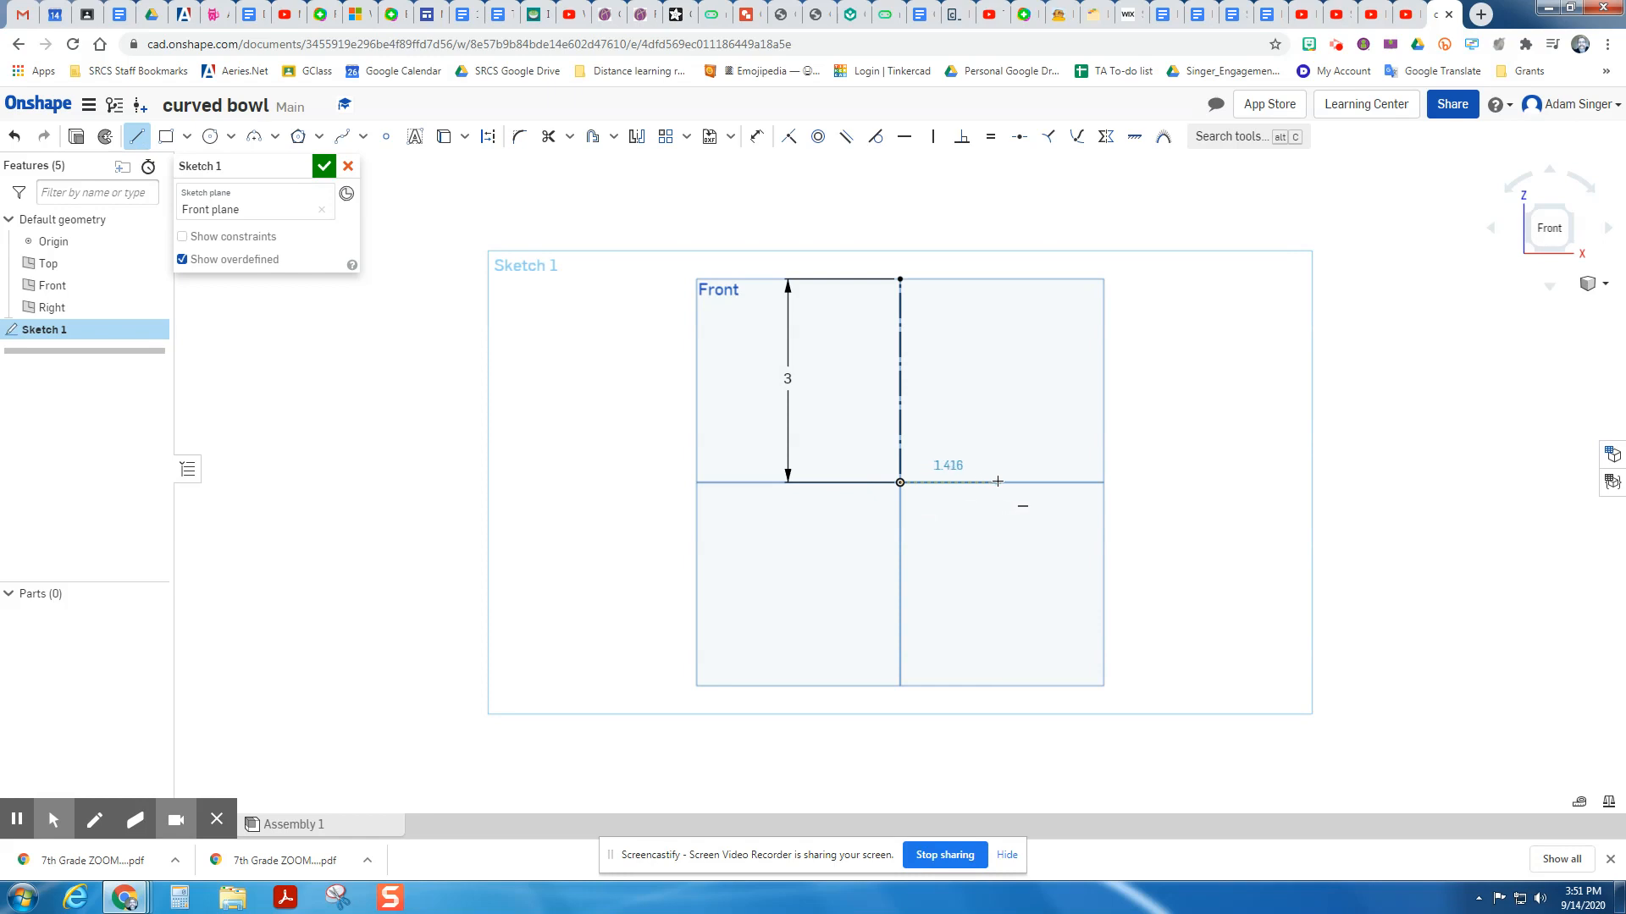
{"action": "left_click", "coordinate": [1004, 482]}
{"action": "key", "text": "Escape"}
{"action": "left_click", "coordinate": [757, 137]}
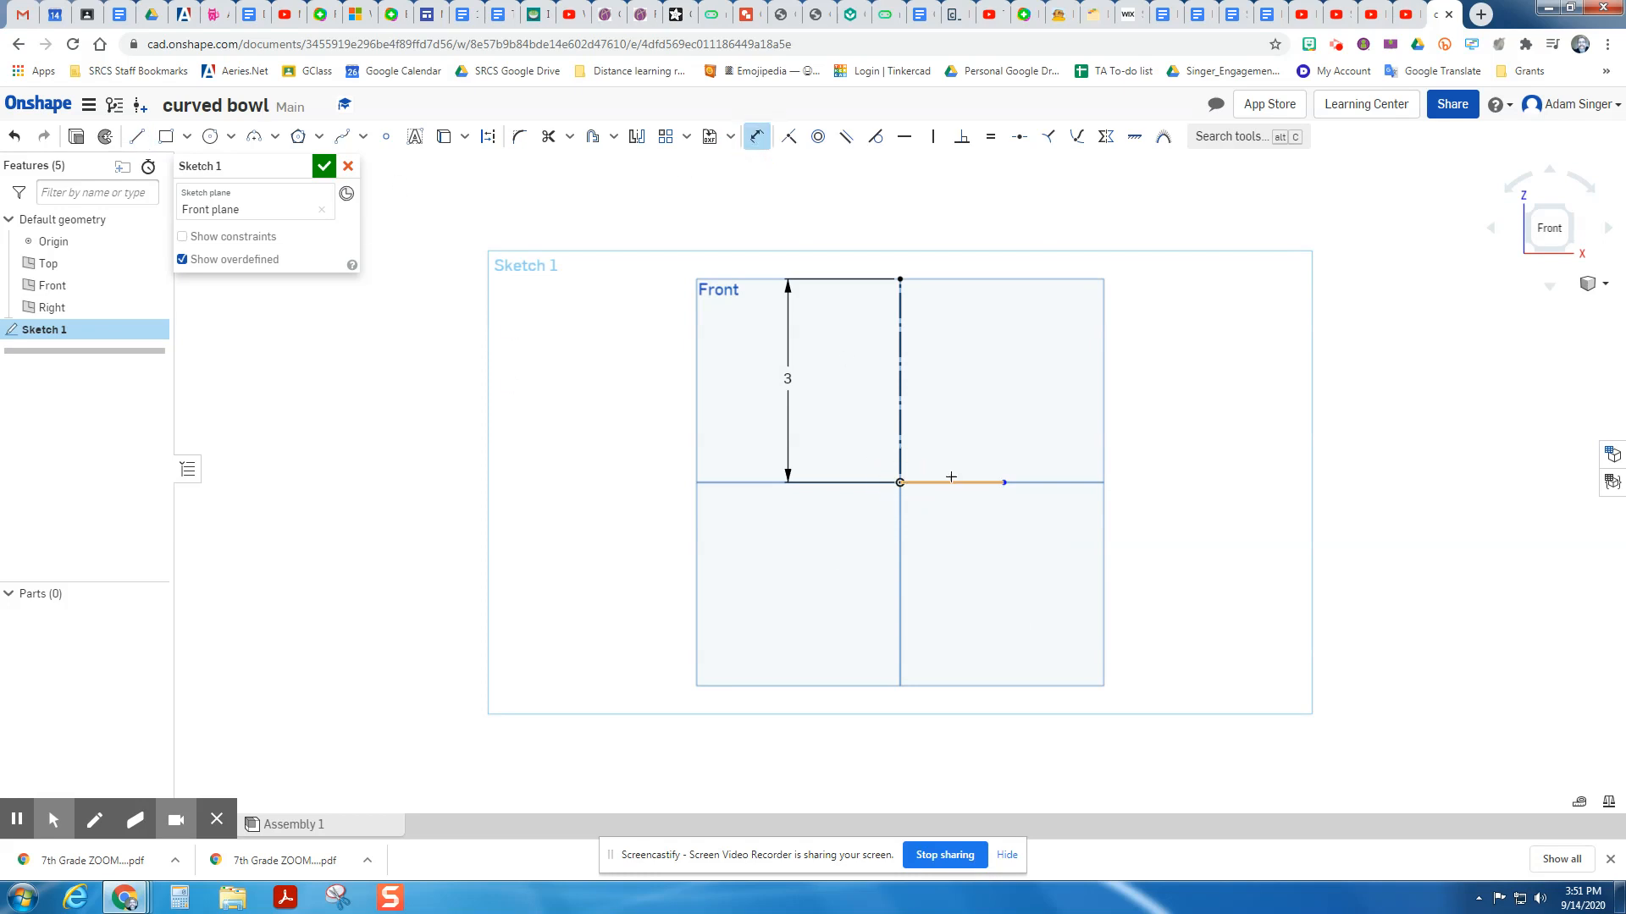
{"action": "left_click", "coordinate": [990, 483]}
{"action": "left_click", "coordinate": [954, 573]}
{"action": "type", "text": "1"}
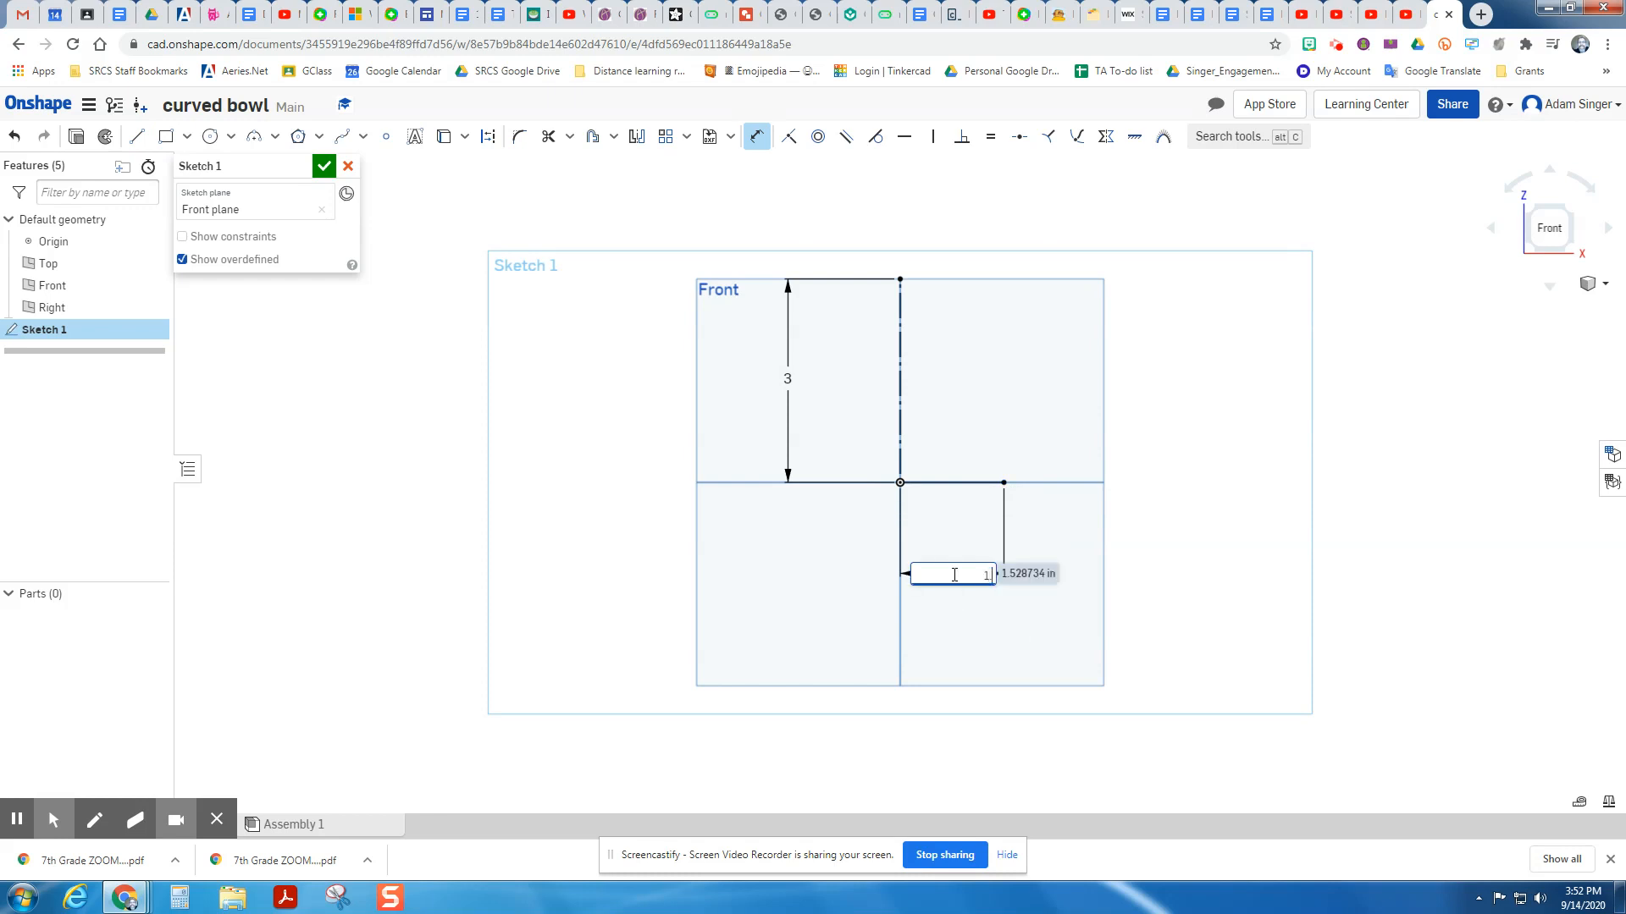
{"action": "type", "text": ".5"}
{"action": "key", "text": "Return"}
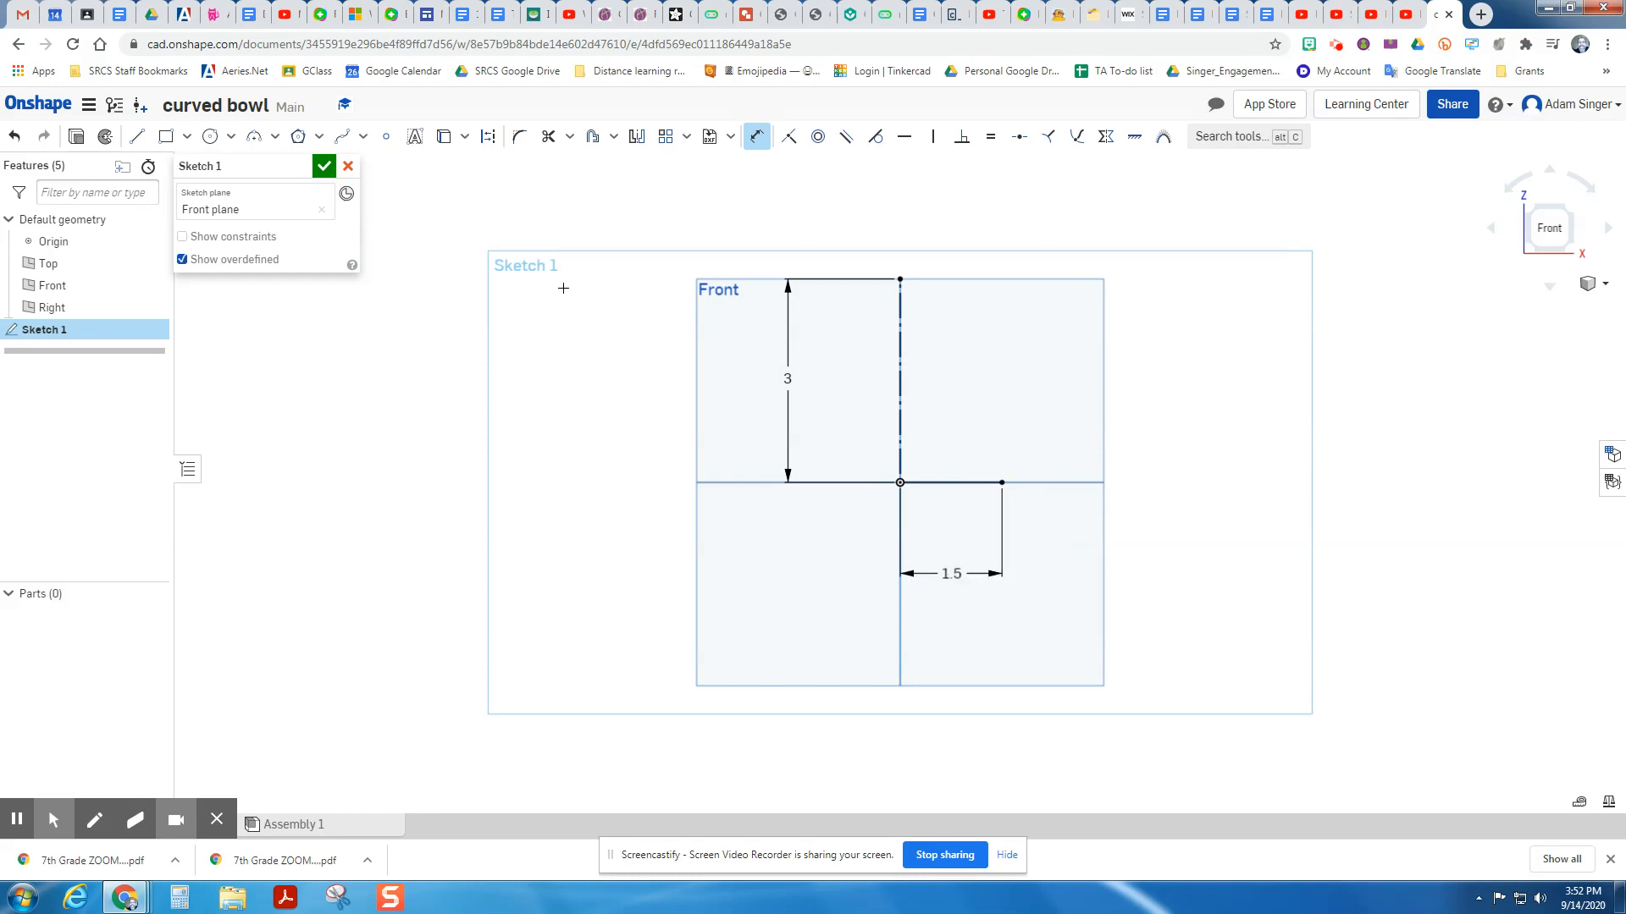
- Sketch five stair-step segments from the base line's outer end, rising outward to about the construction line's top height, with a last riser about 0.92 in
{"action": "left_click", "coordinate": [136, 135]}
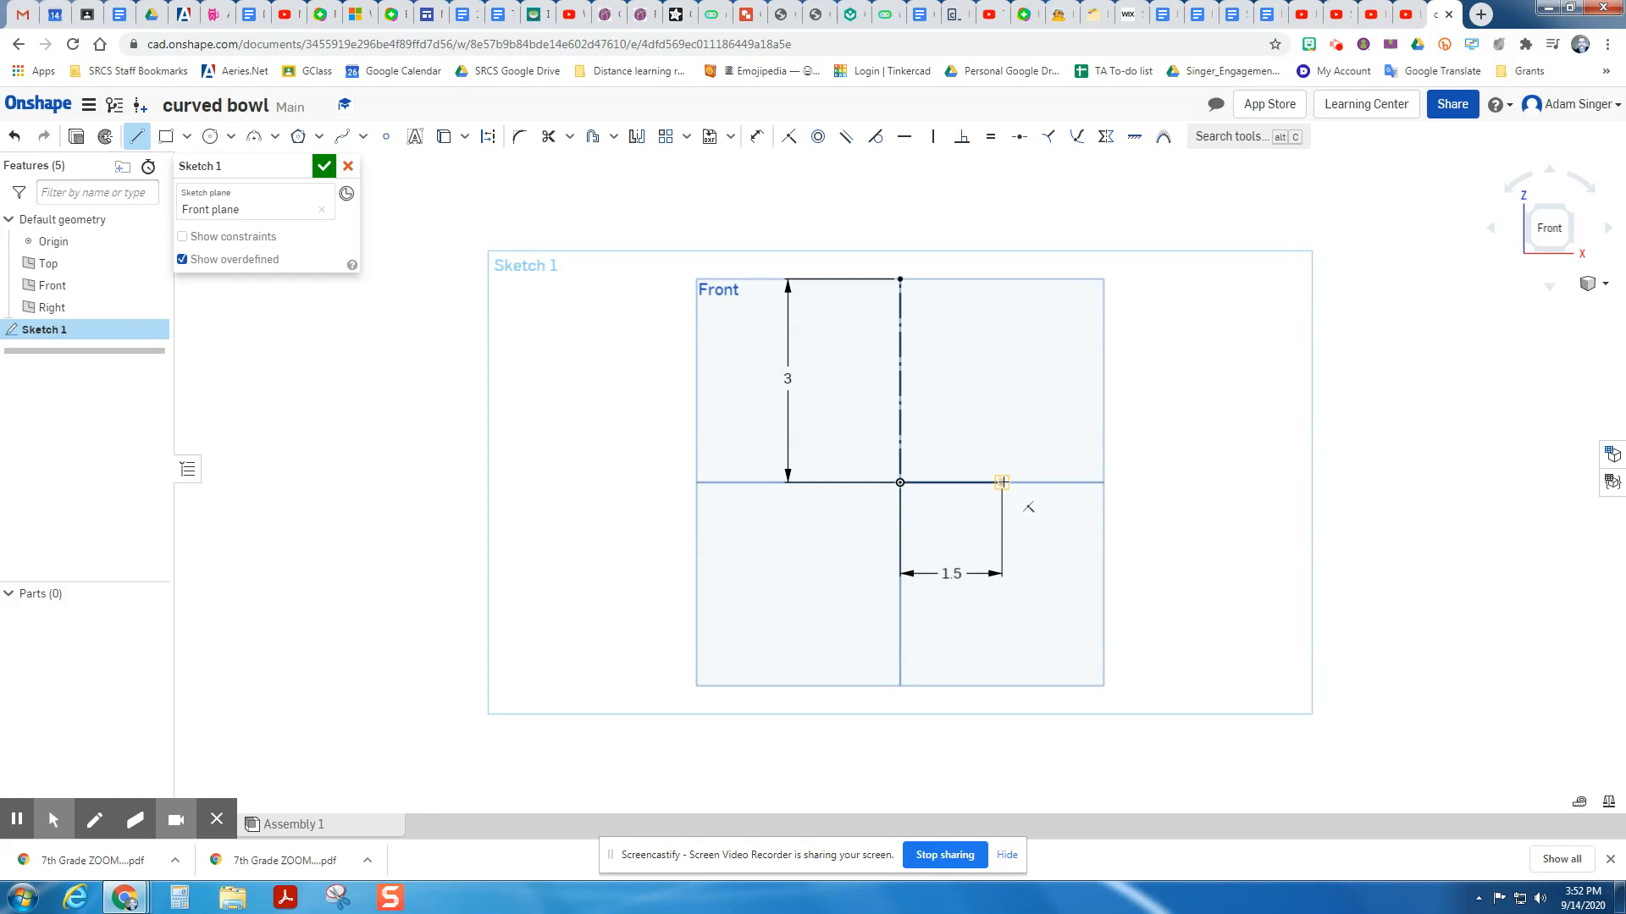
{"action": "left_click", "coordinate": [1002, 482]}
{"action": "left_click", "coordinate": [1002, 398]}
{"action": "left_click", "coordinate": [1090, 398]}
{"action": "left_click", "coordinate": [1090, 341]}
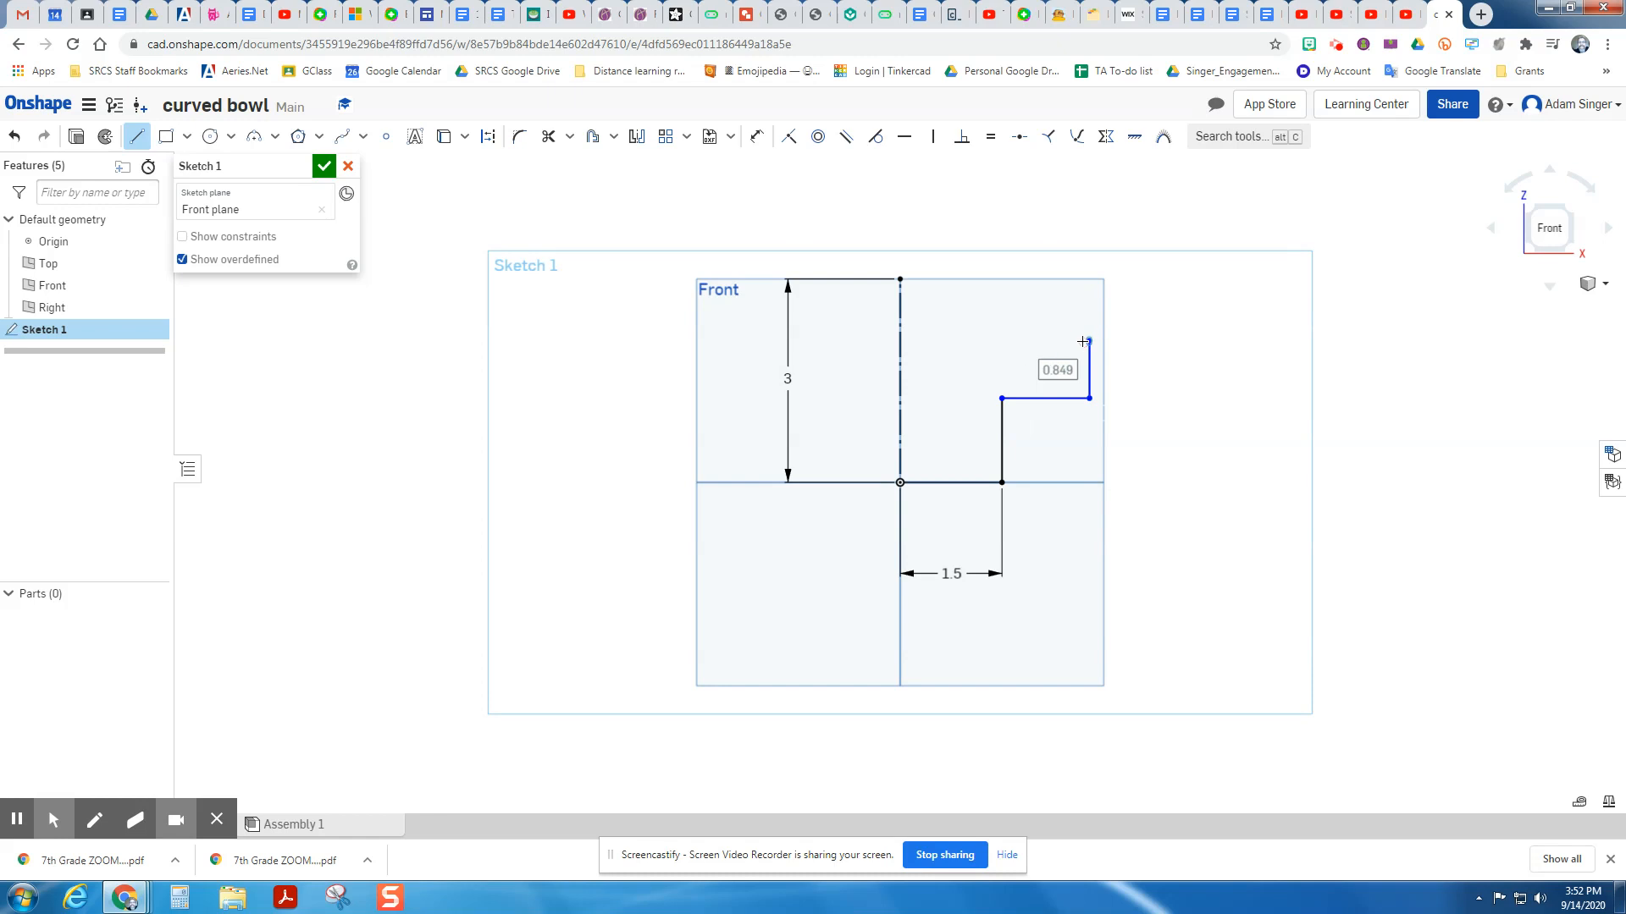
{"action": "left_click", "coordinate": [1166, 340]}
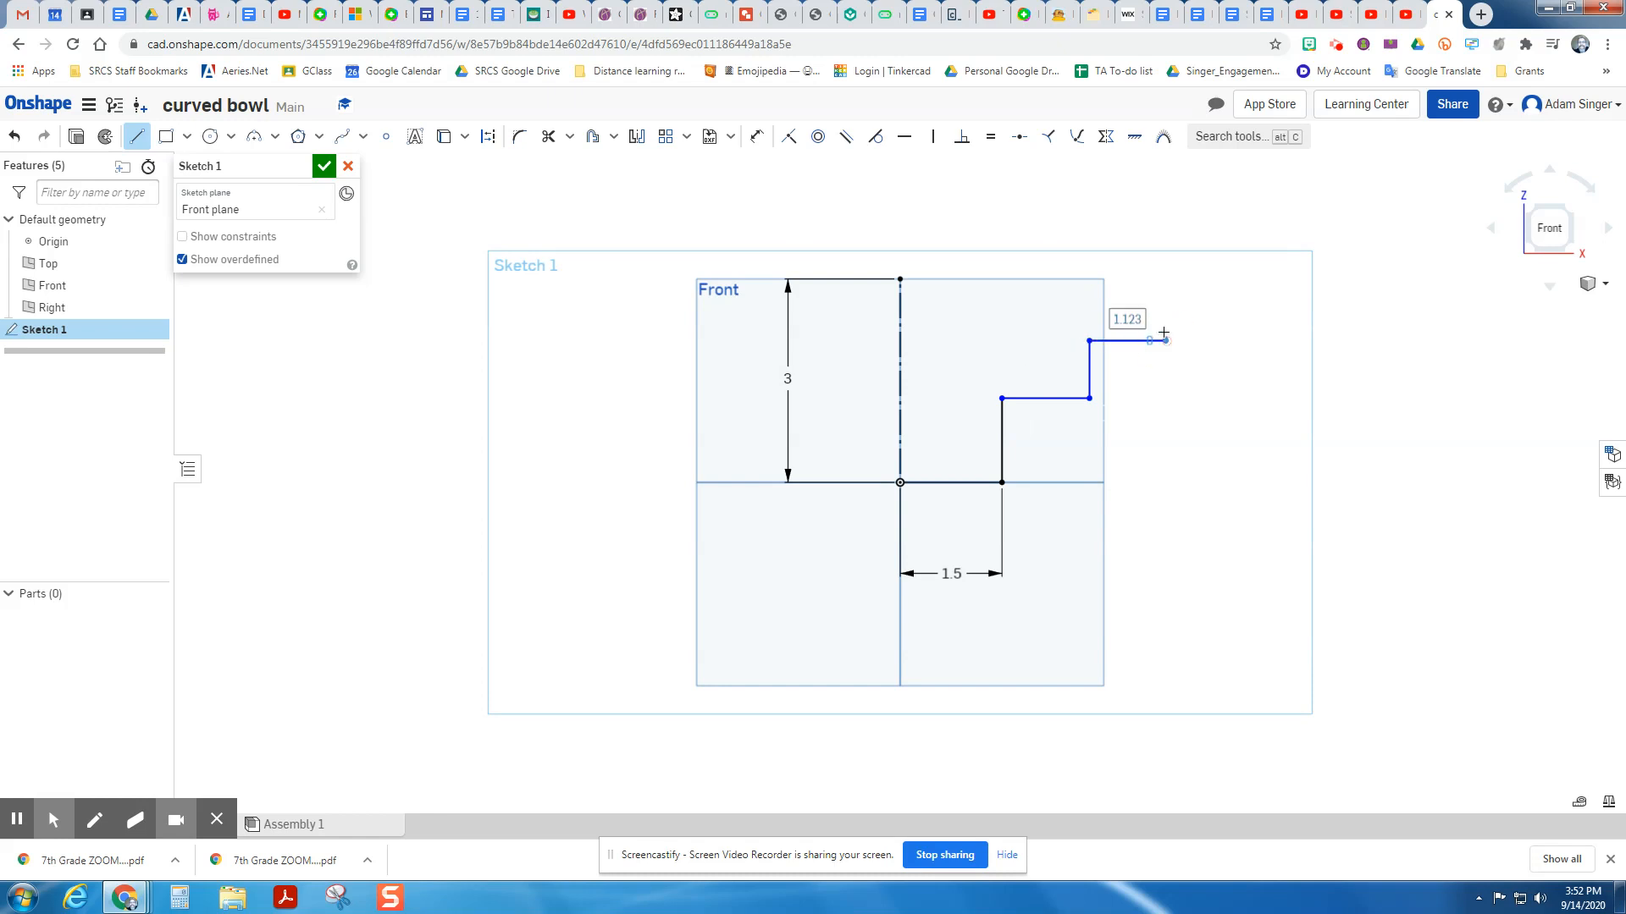
{"action": "left_click", "coordinate": [1165, 277]}
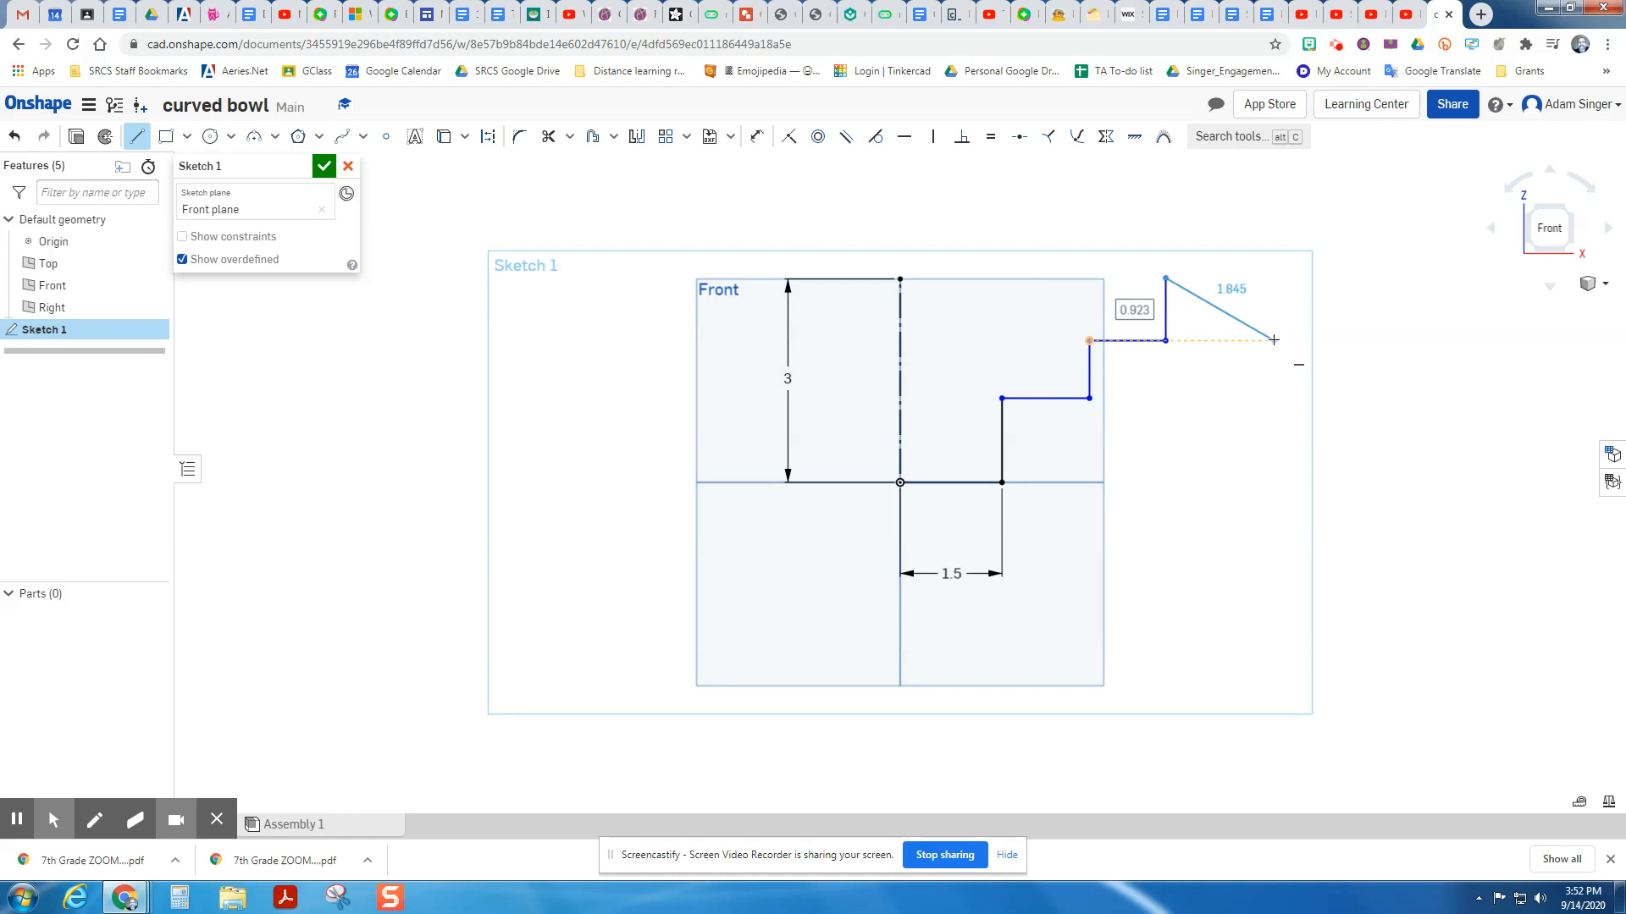
{"action": "key", "text": "Escape"}
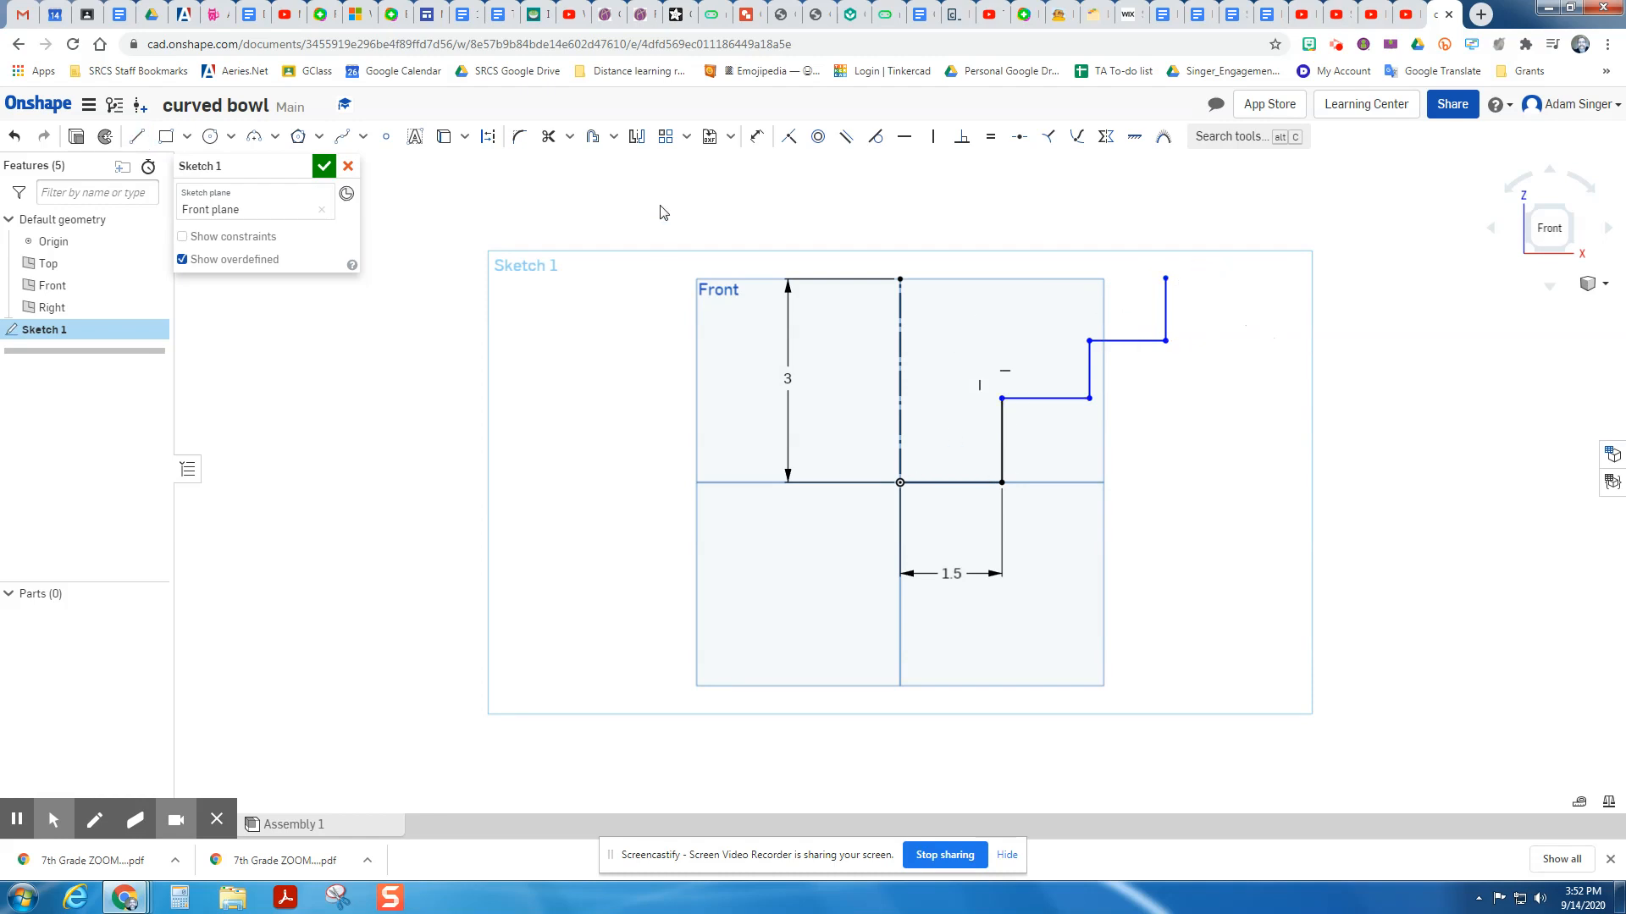
- Fillet the four upper corners of the stair-step profile, from about 0.92 in radius at the innermost to about 0.49 in at the outermost
{"action": "left_click", "coordinate": [520, 139]}
{"action": "left_click", "coordinate": [1002, 398]}
{"action": "left_click_drag", "start_coordinate": [1002, 398], "coordinate": [1043, 449]}
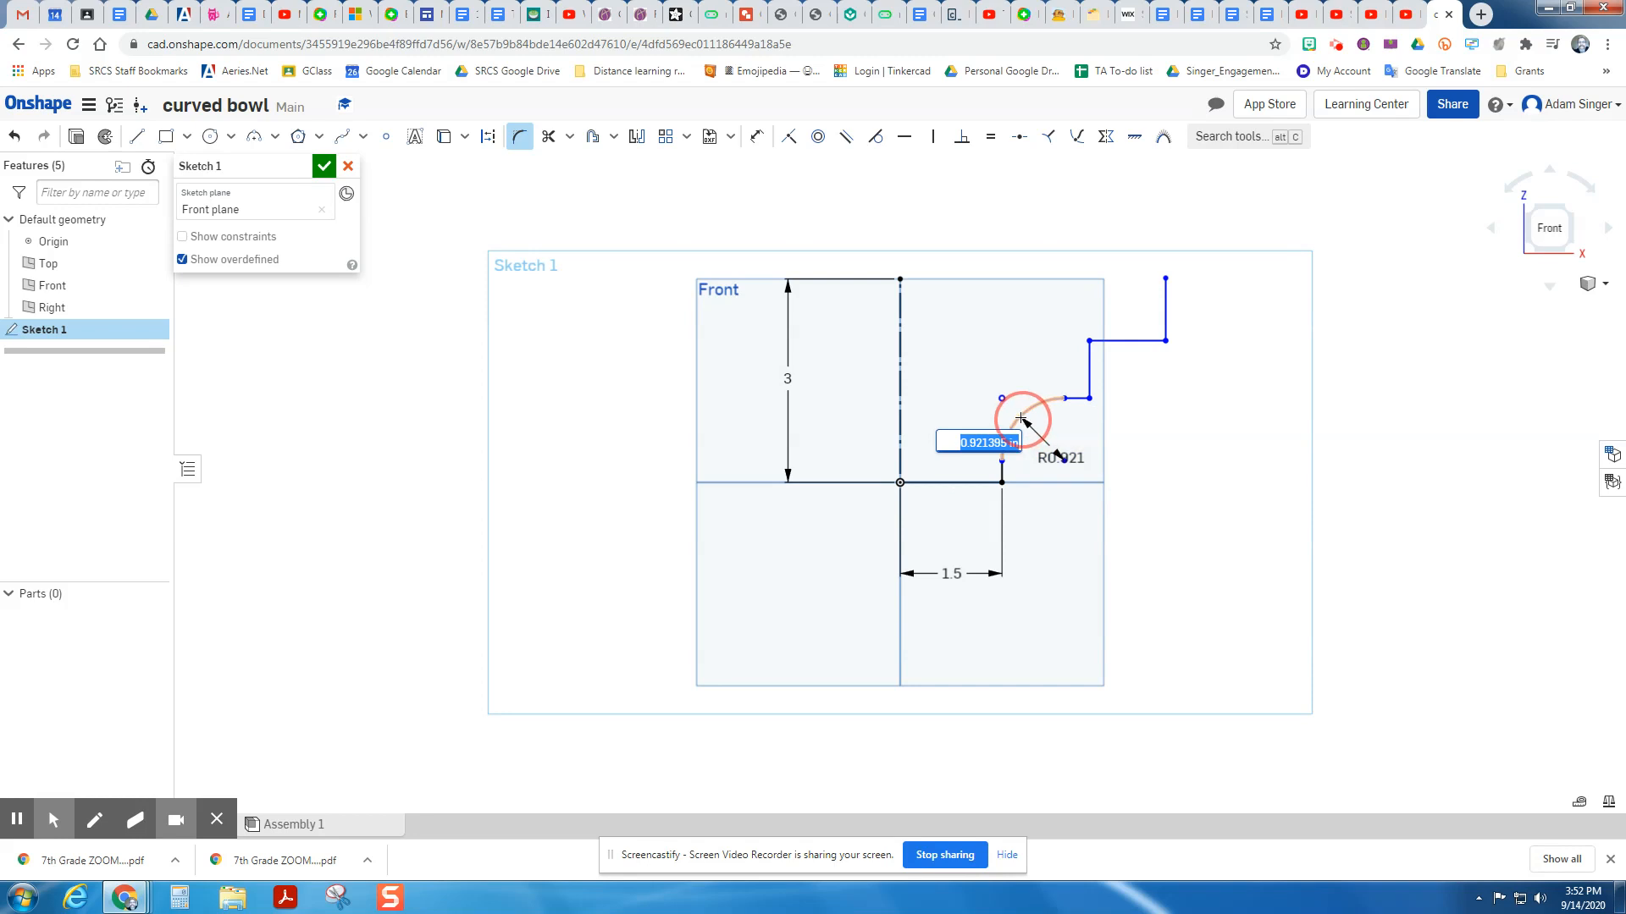
{"action": "left_click", "coordinate": [1085, 396]}
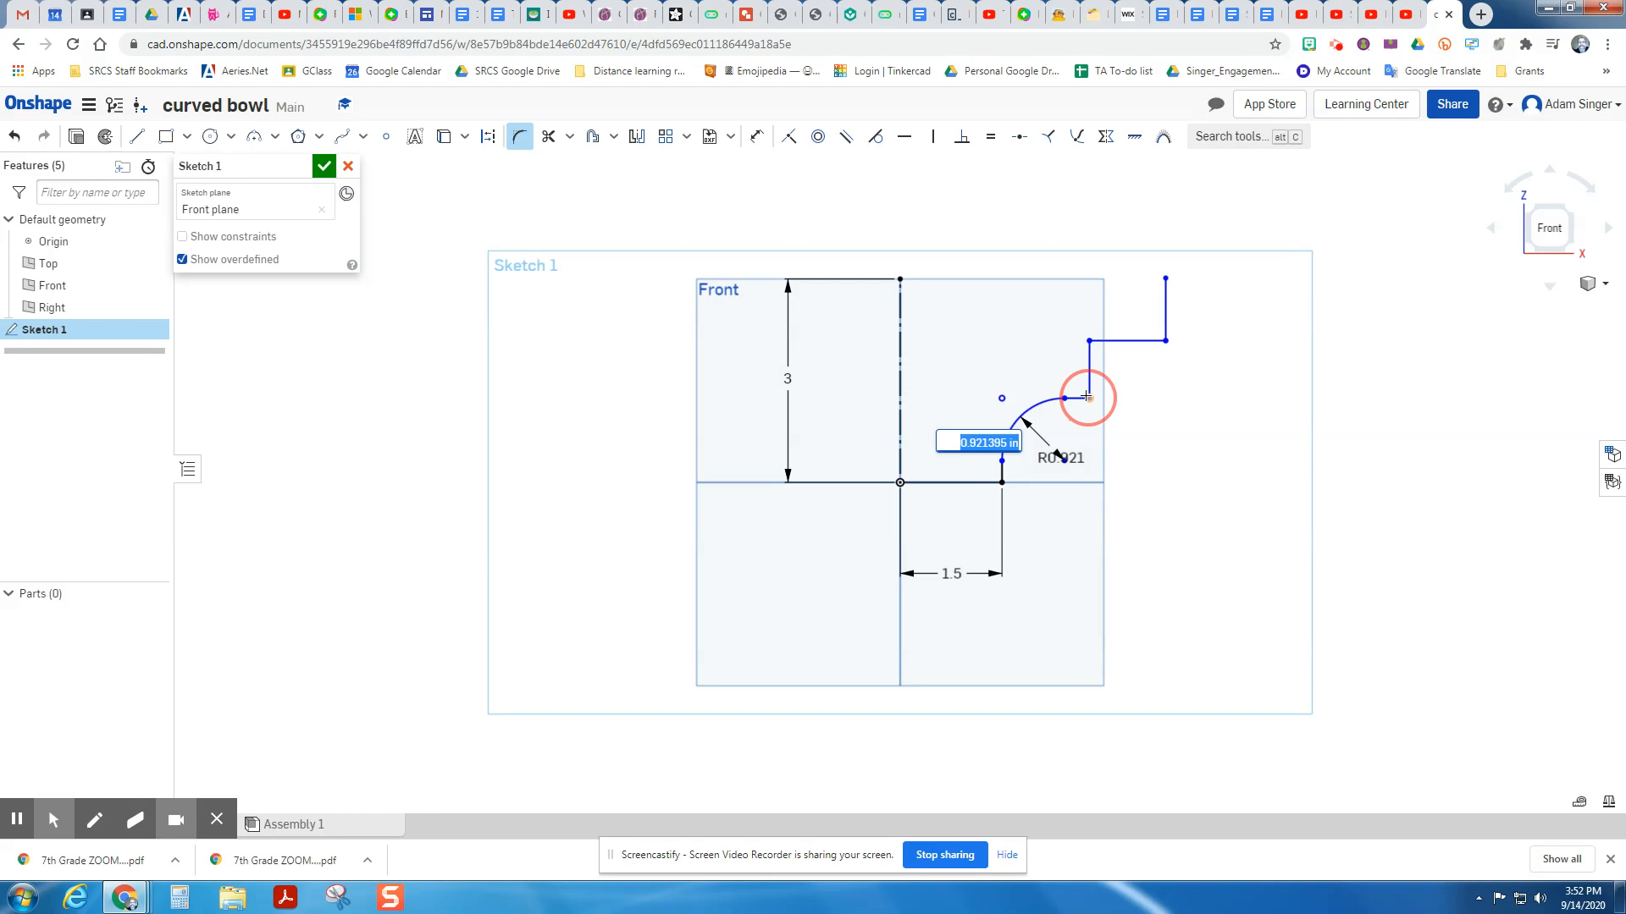
{"action": "left_click_drag", "start_coordinate": [1082, 393], "coordinate": [1161, 336]}
{"action": "left_click", "coordinate": [1090, 342]}
{"action": "left_click", "coordinate": [1166, 342]}
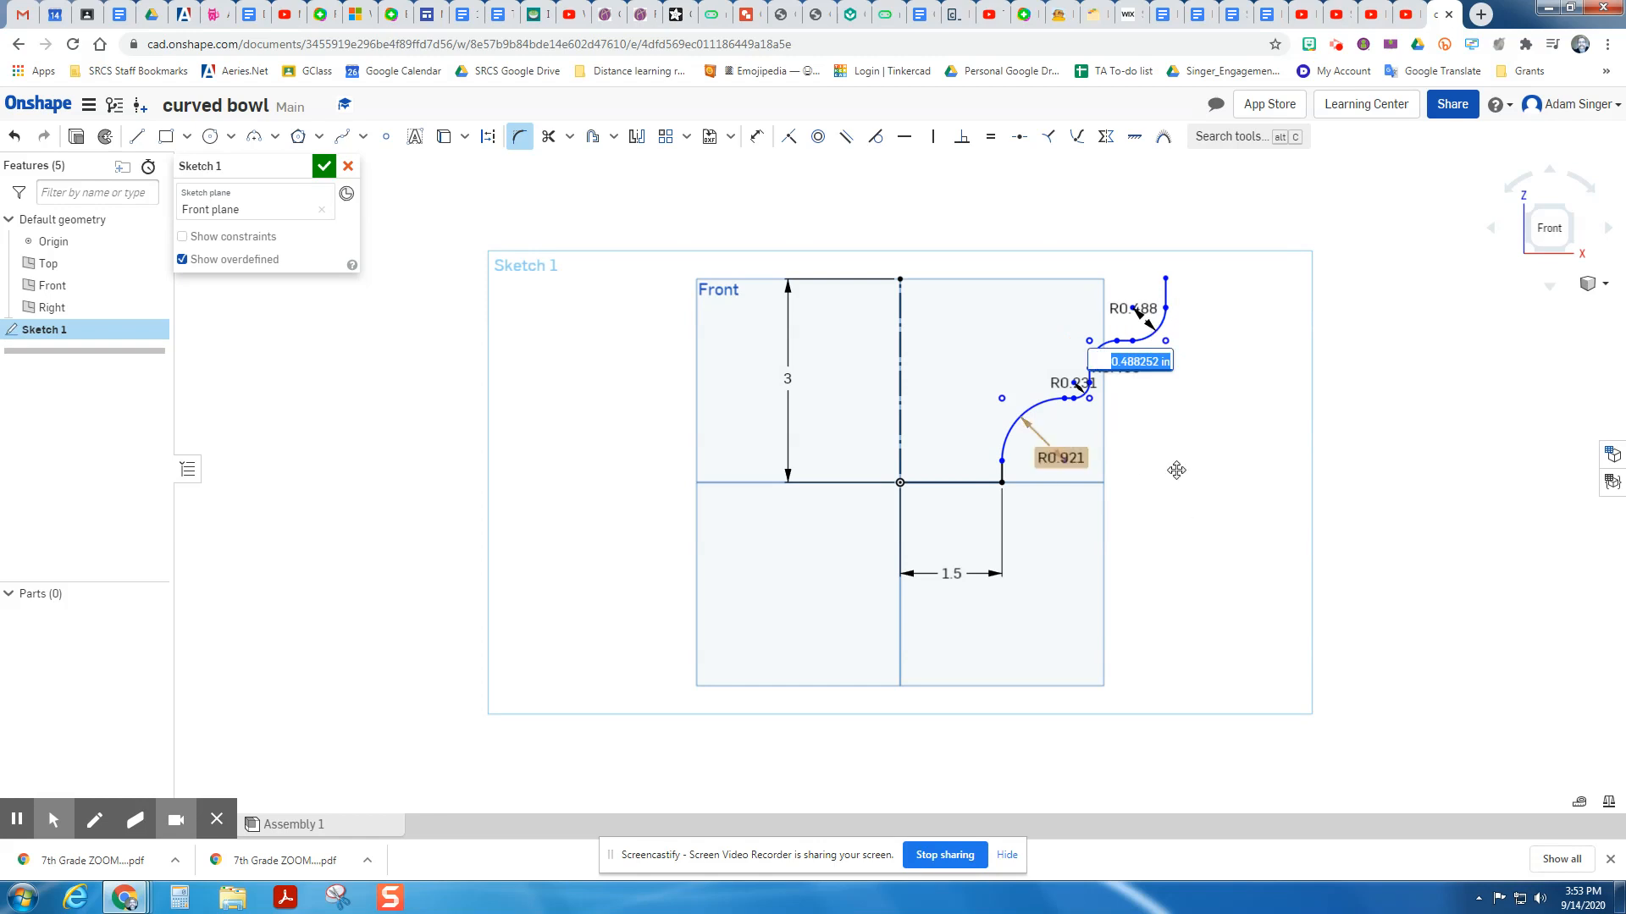
- Offset the base line and filleted stair-step profile inward by about 0.9 in
{"action": "left_click", "coordinate": [1245, 477]}
{"action": "left_click", "coordinate": [518, 137]}
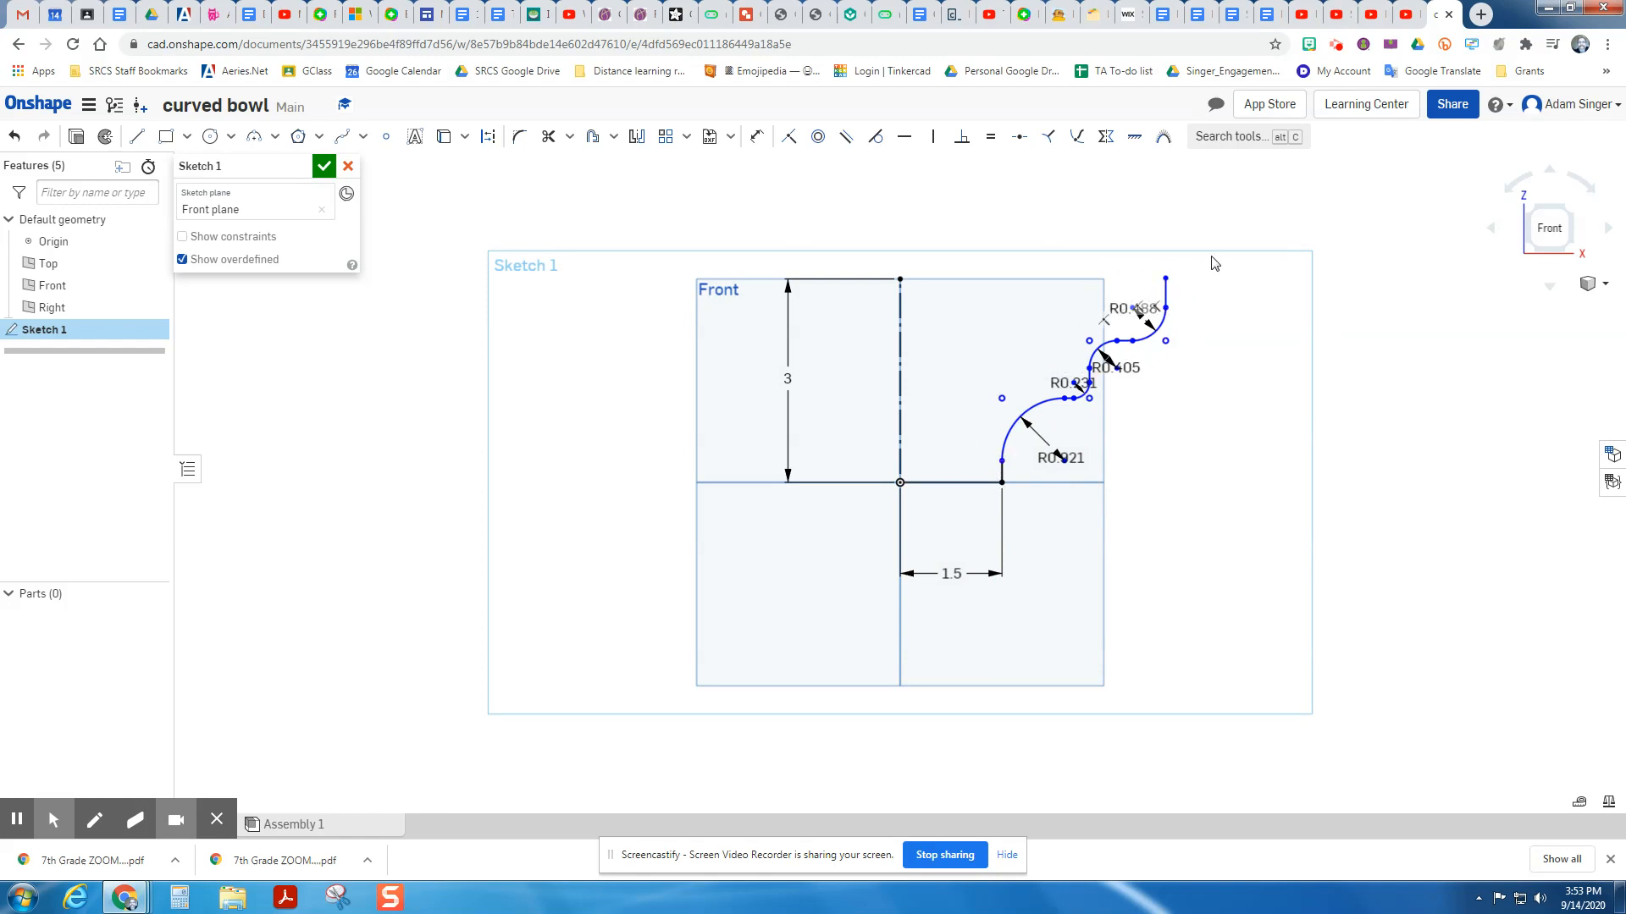
{"action": "left_click_drag", "start_coordinate": [1216, 274], "coordinate": [922, 533]}
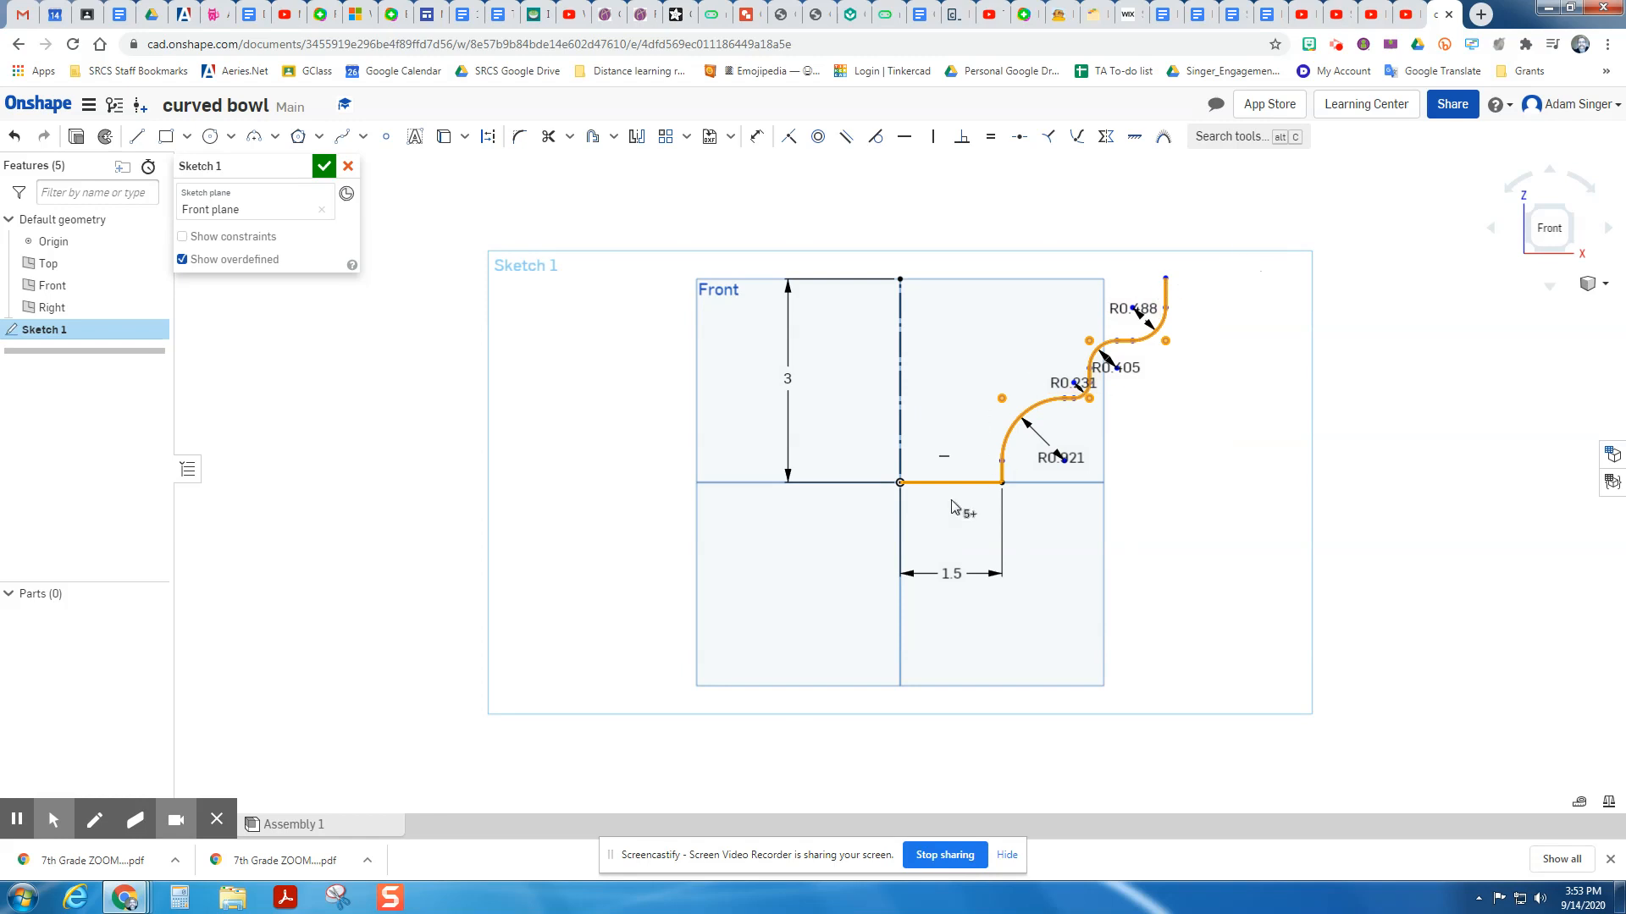
{"action": "left_click", "coordinate": [616, 143]}
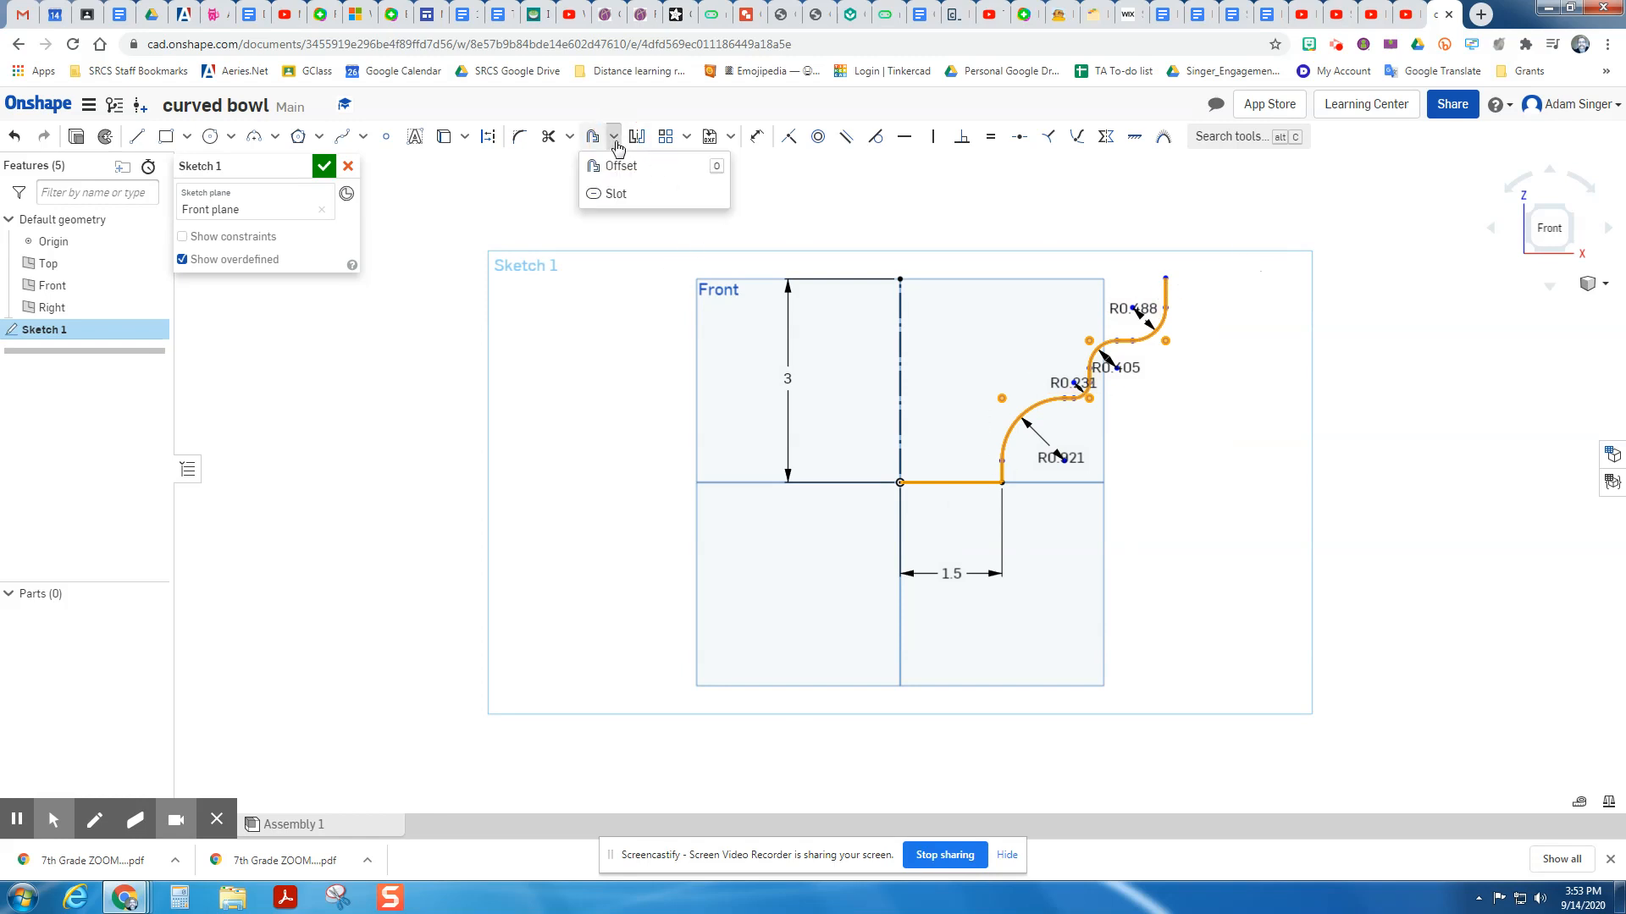
{"action": "left_click", "coordinate": [622, 160]}
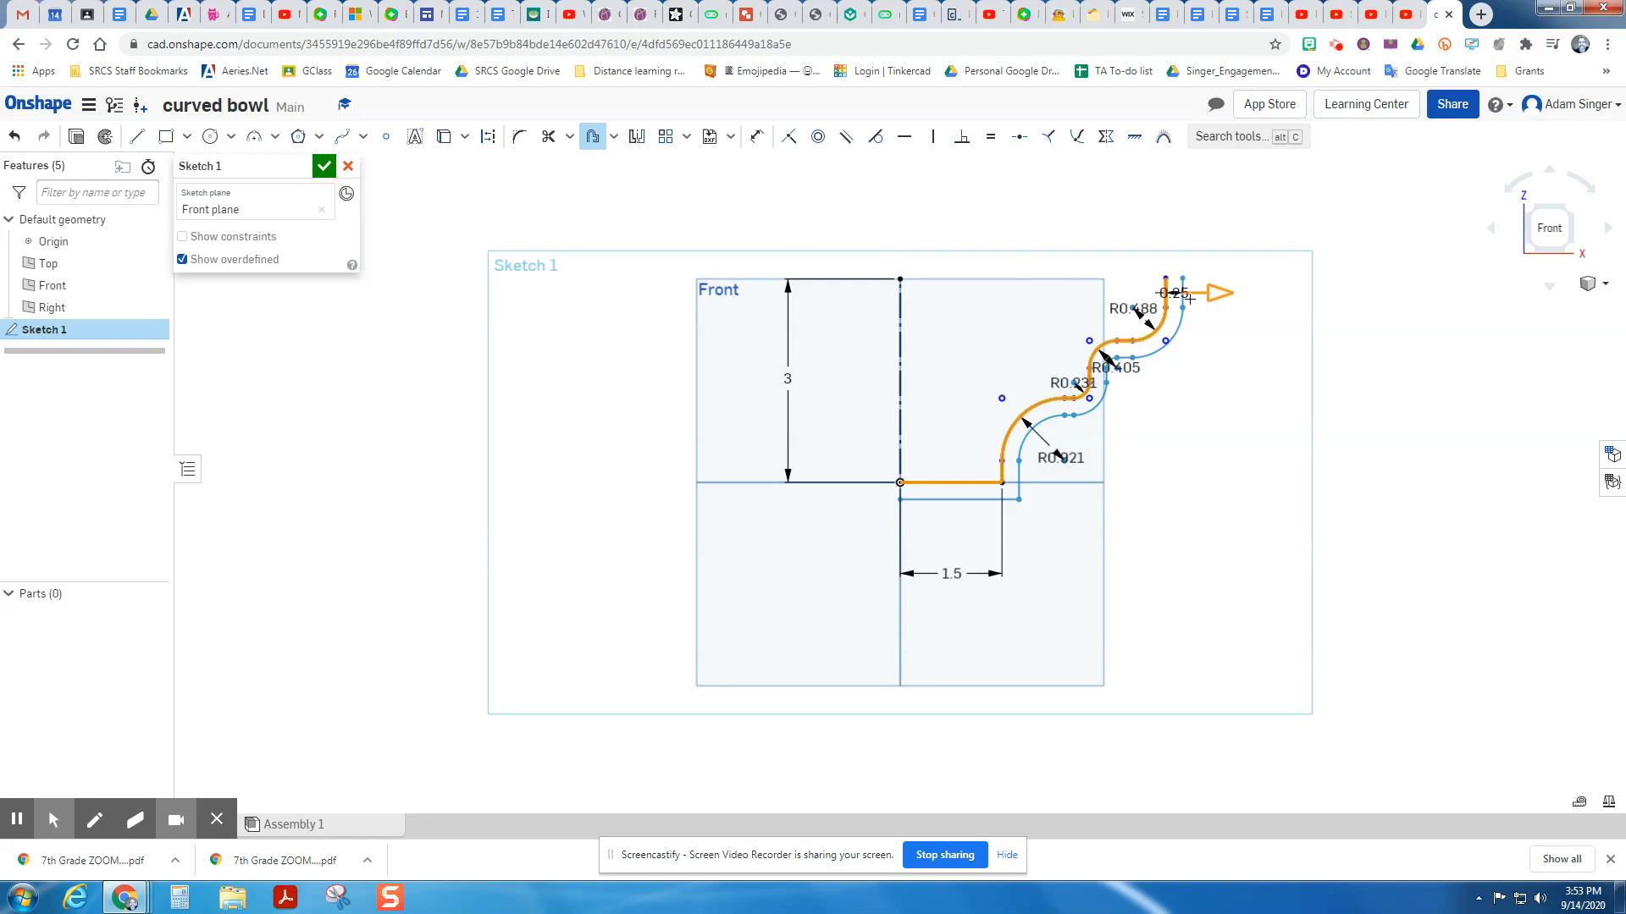
{"action": "left_click", "coordinate": [1207, 293]}
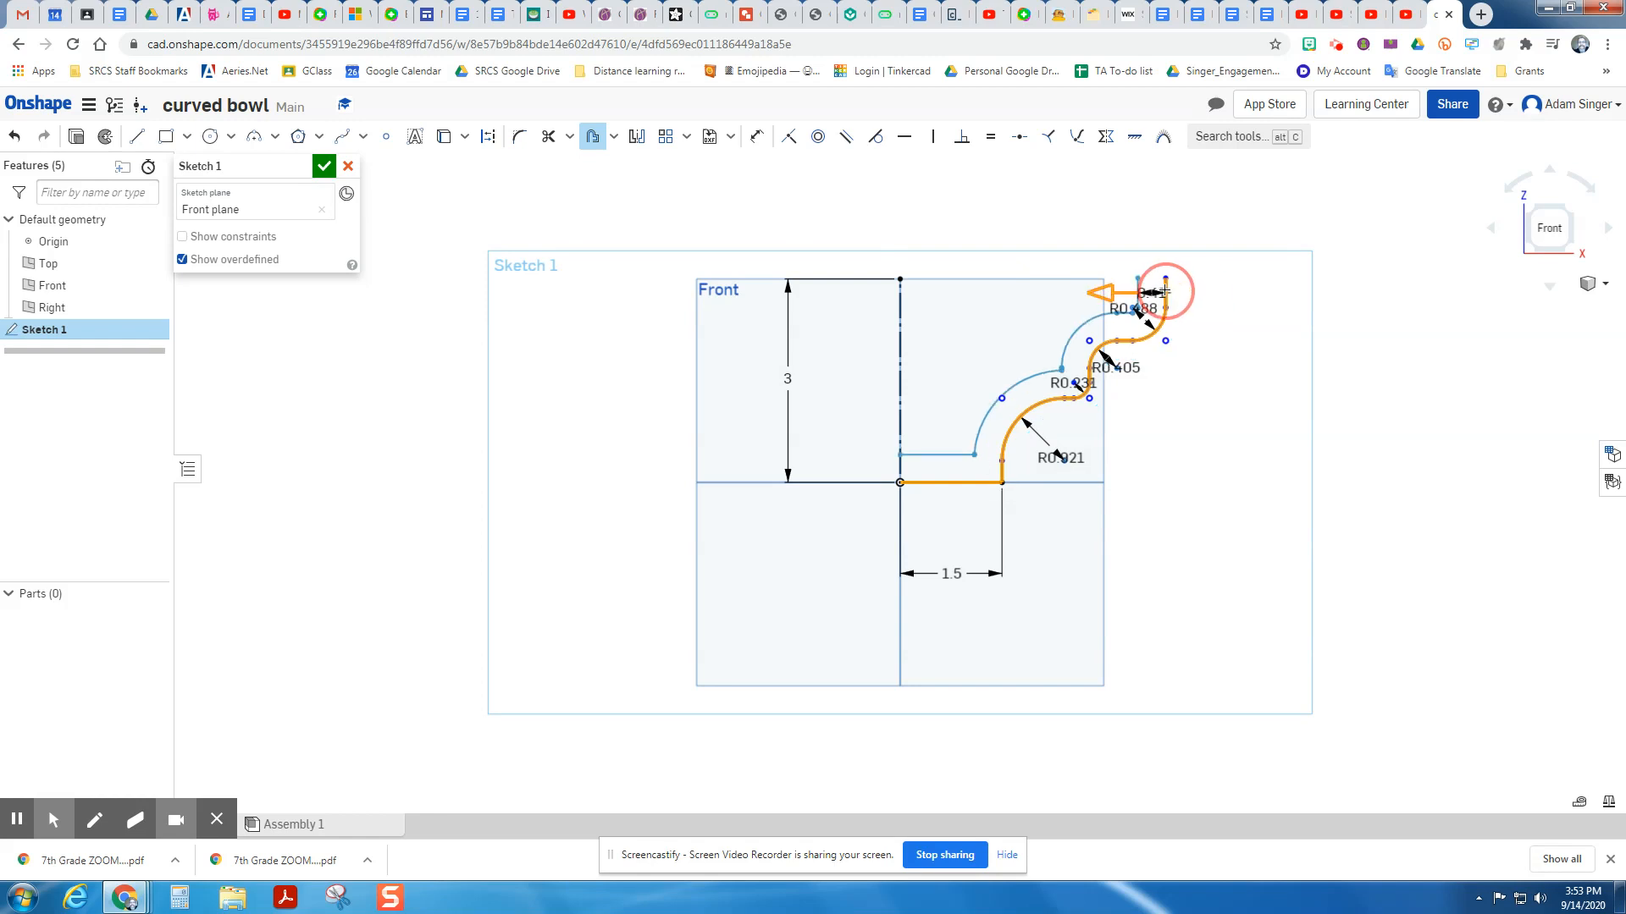
{"action": "left_click_drag", "start_coordinate": [1165, 291], "coordinate": [1132, 292]}
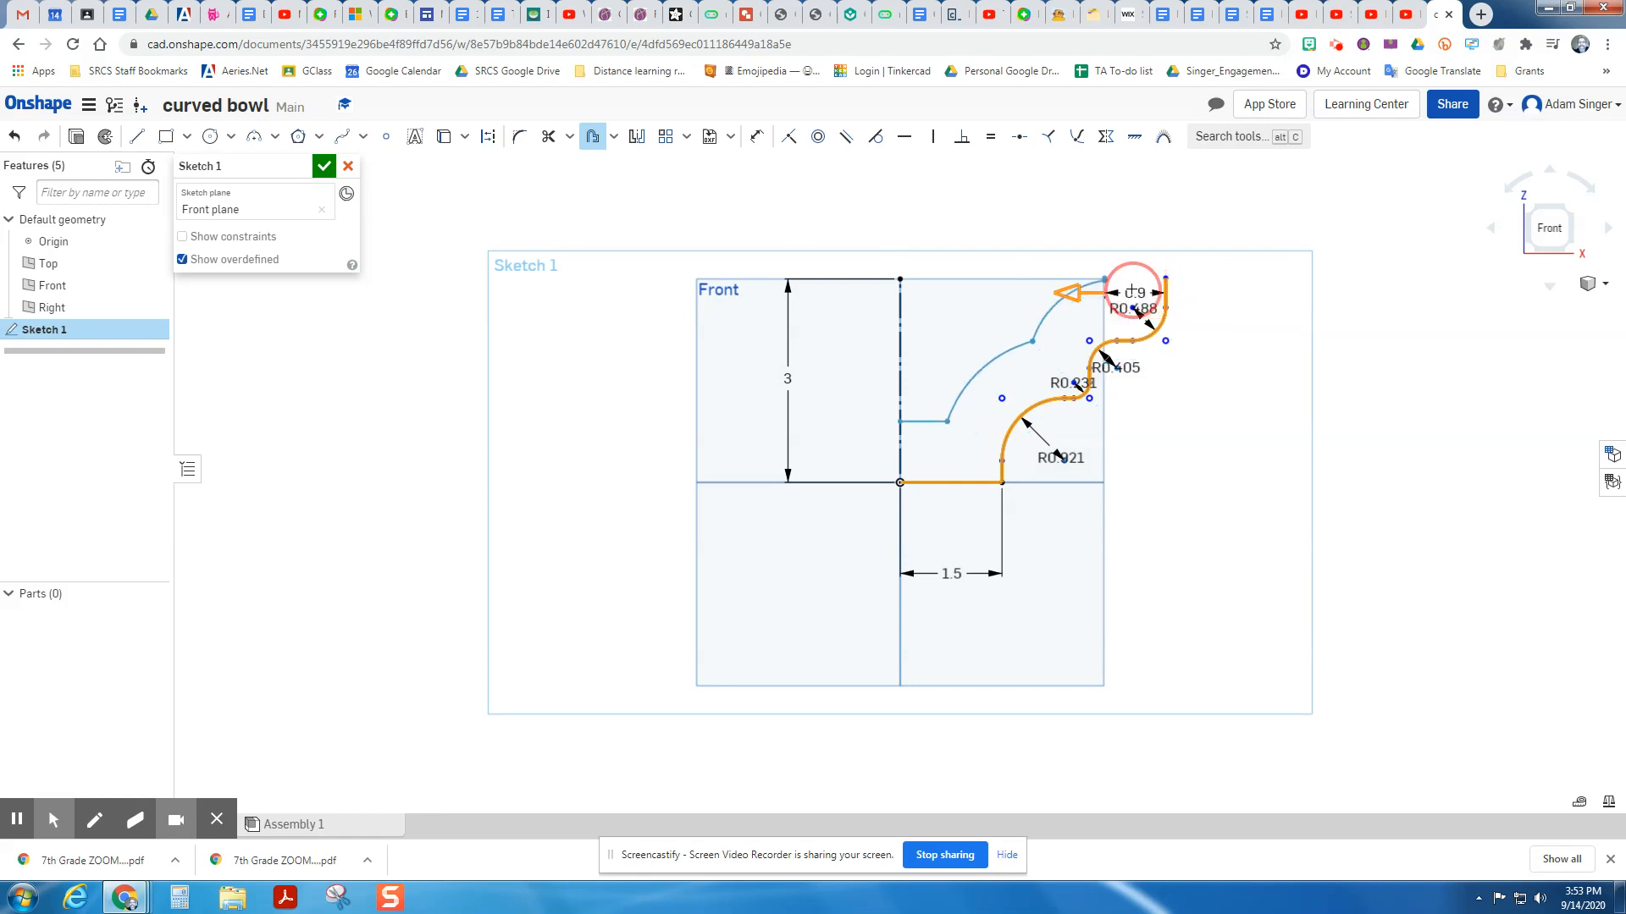
- Set the profile's offset distance to 0.121 in
{"action": "scroll", "coordinate": [1133, 292], "scroll_direction": "up", "scroll_amount": 5}
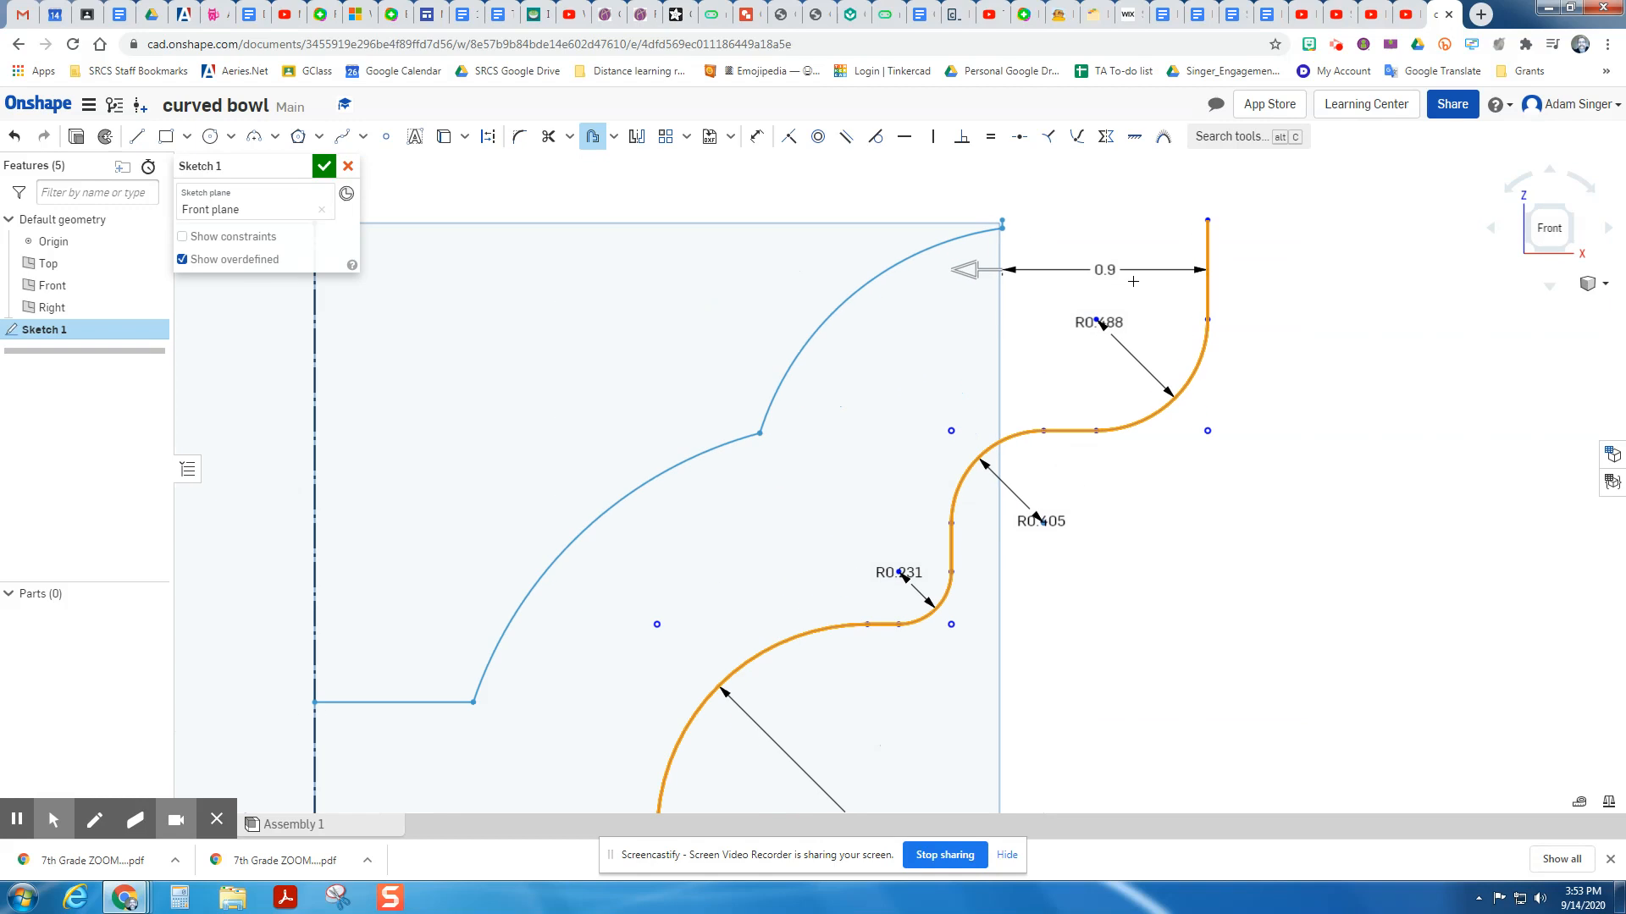
{"action": "scroll", "coordinate": [1136, 288], "scroll_direction": "up", "scroll_amount": 1}
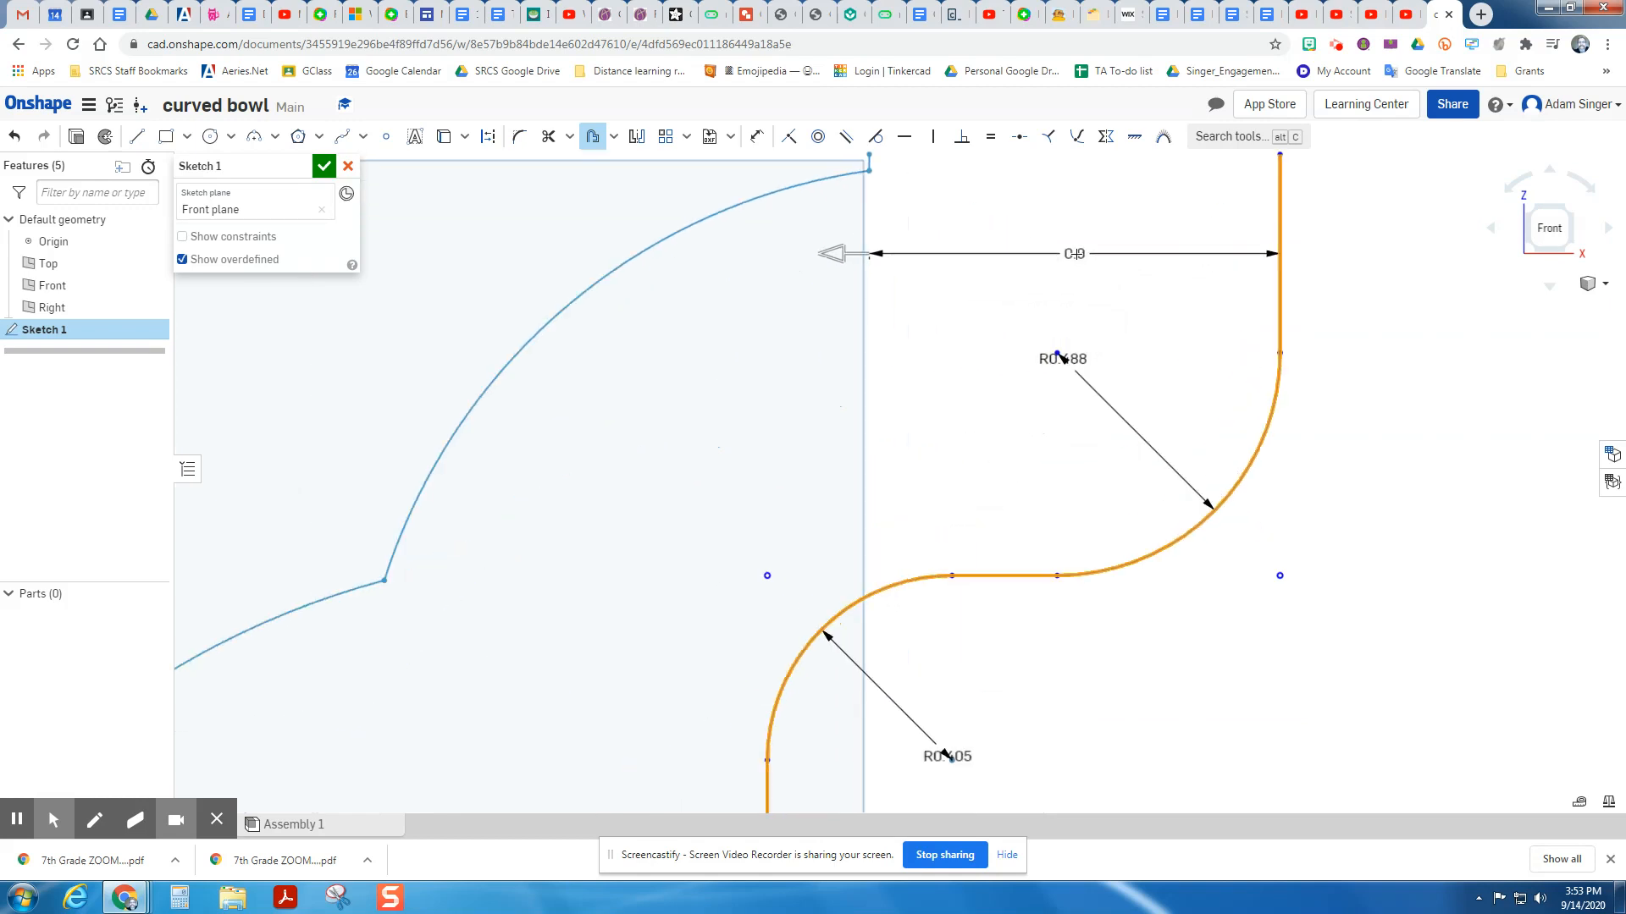
{"action": "double_click", "coordinate": [1073, 253]}
{"action": "key", "text": "BackSpace"}
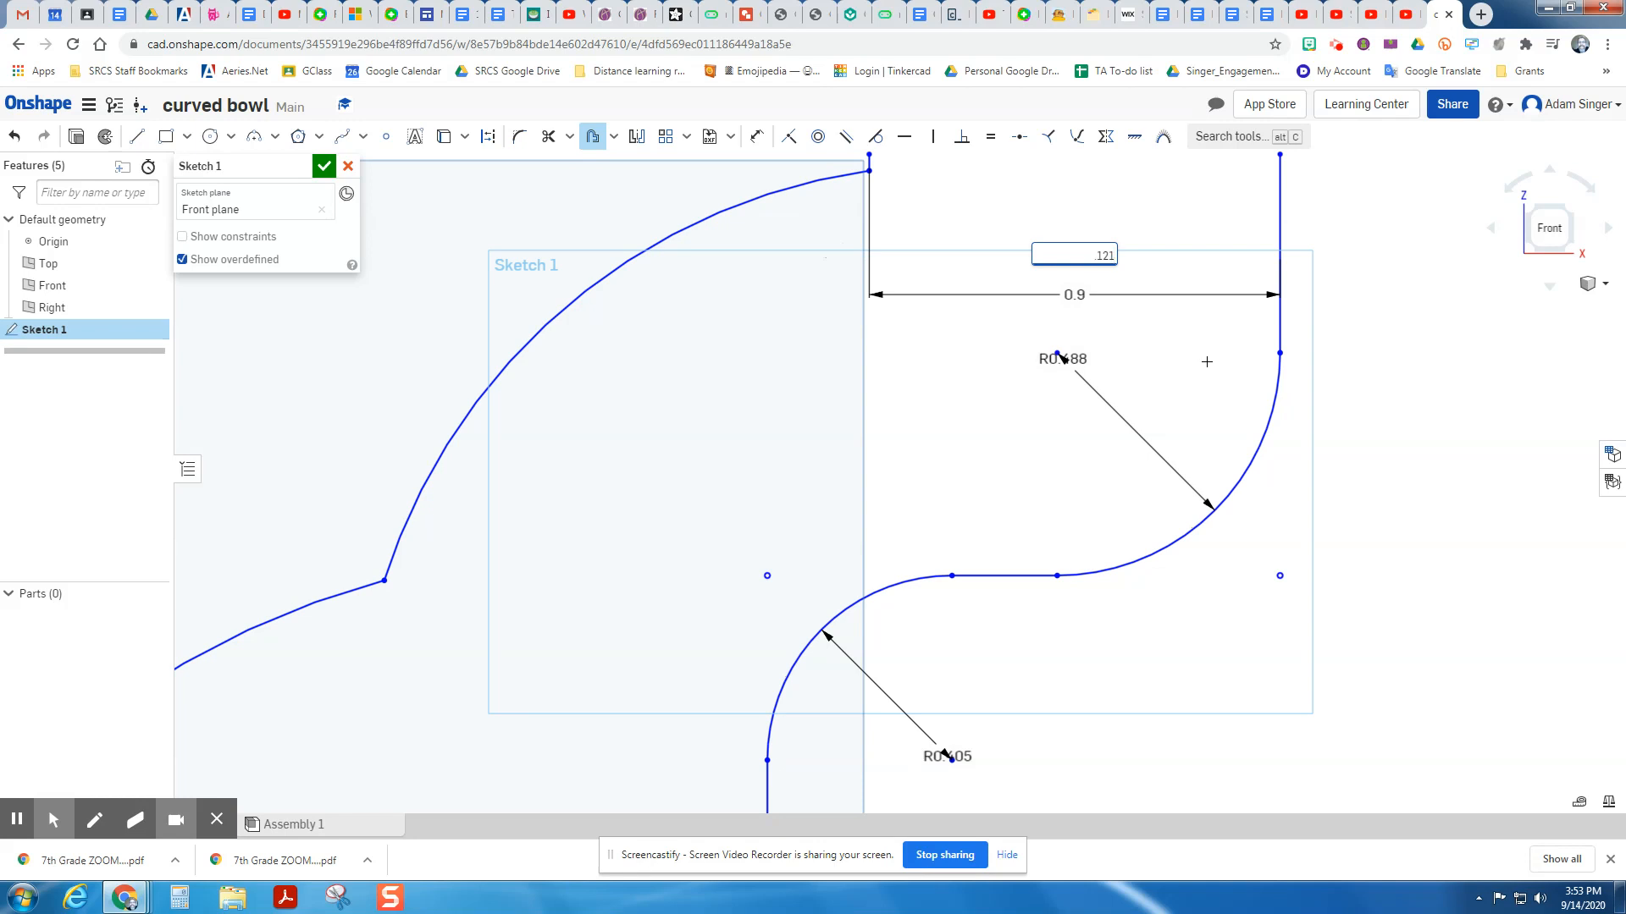
{"action": "key", "text": "Return"}
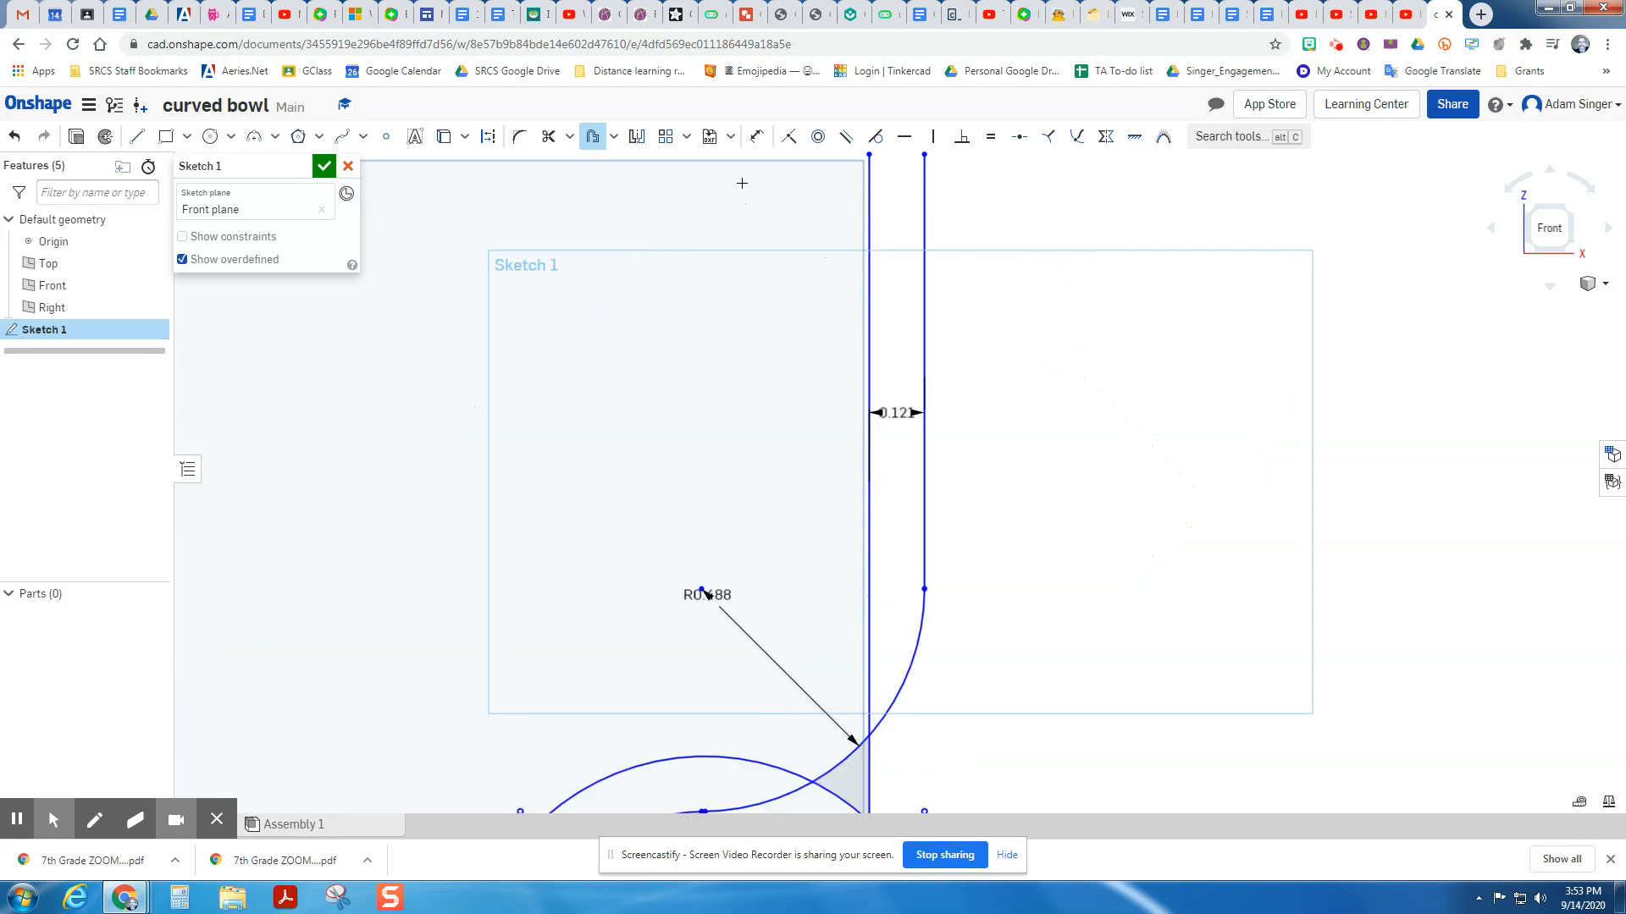
{"action": "scroll", "coordinate": [678, 435], "scroll_direction": "down", "scroll_amount": 10}
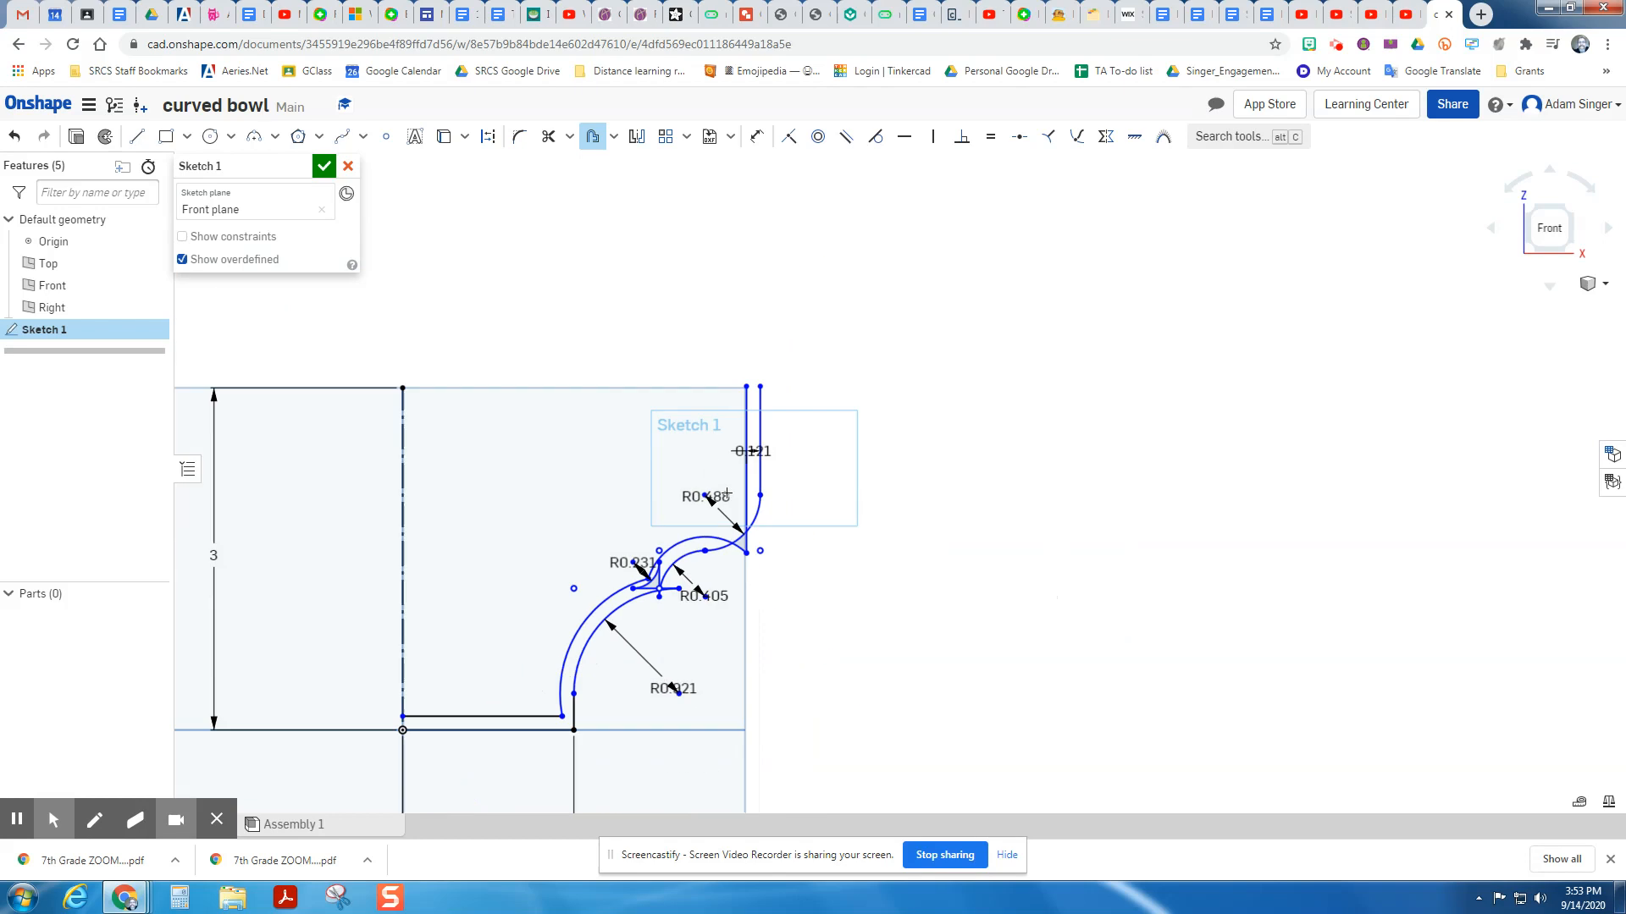
{"action": "scroll", "coordinate": [831, 543], "scroll_direction": "up", "scroll_amount": 4}
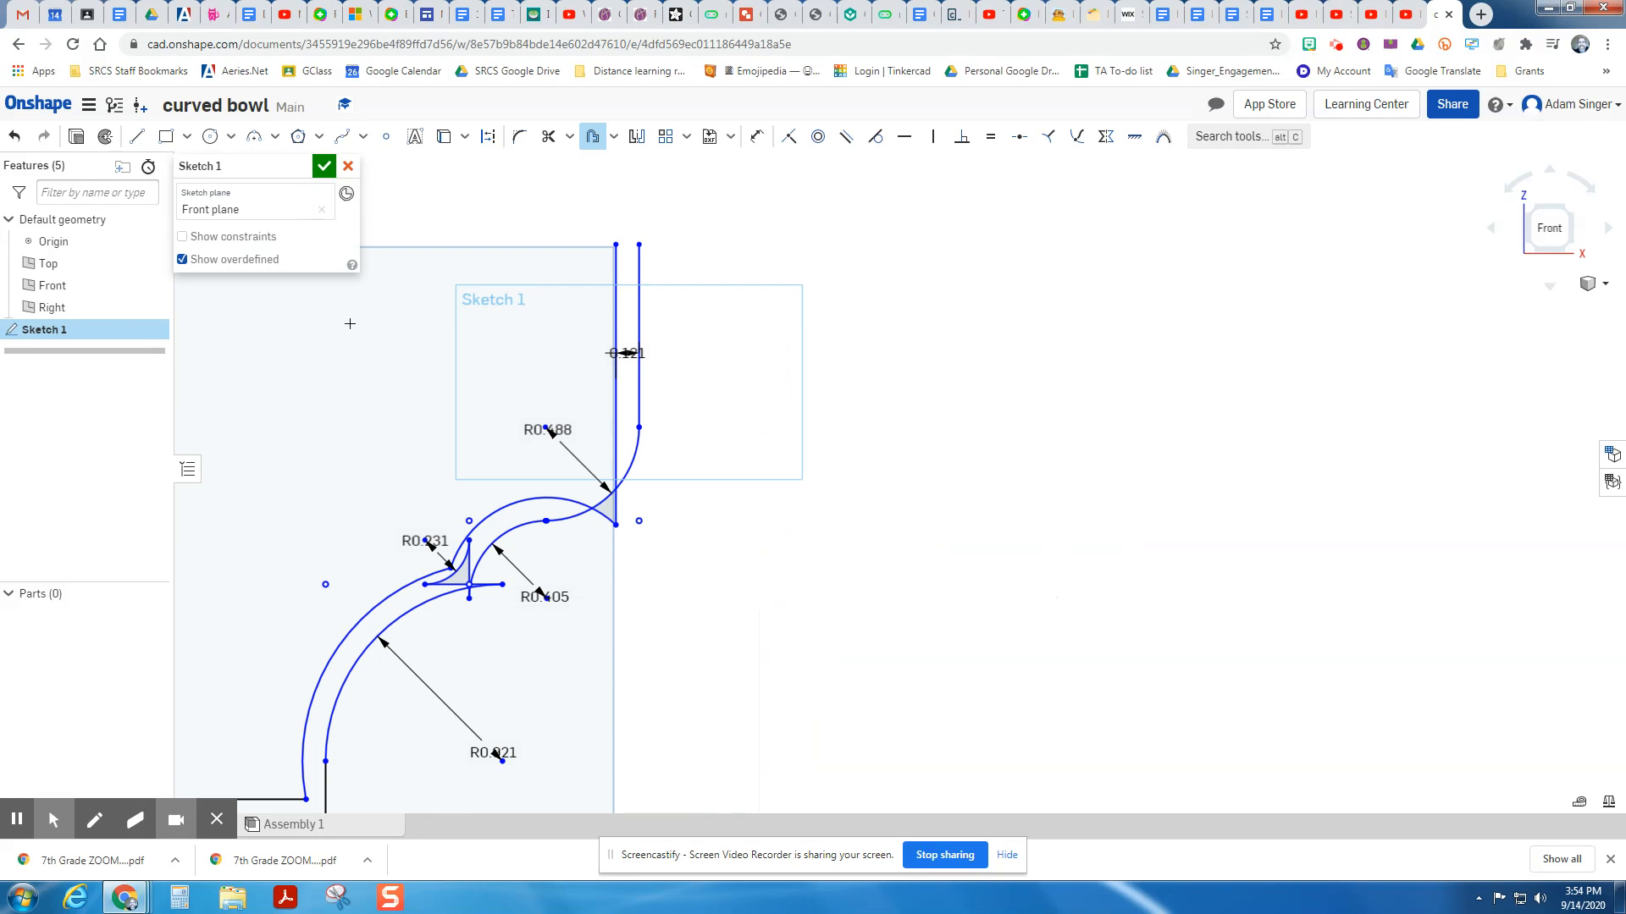
- Delete the base line, the filleted profile and its offset copy, leaving only the vertical construction line and its dimension
{"action": "key", "text": "Escape"}
{"action": "scroll", "coordinate": [817, 481], "scroll_direction": "up", "scroll_amount": 5}
{"action": "left_click_drag", "start_coordinate": [816, 360], "coordinate": [599, 653]}
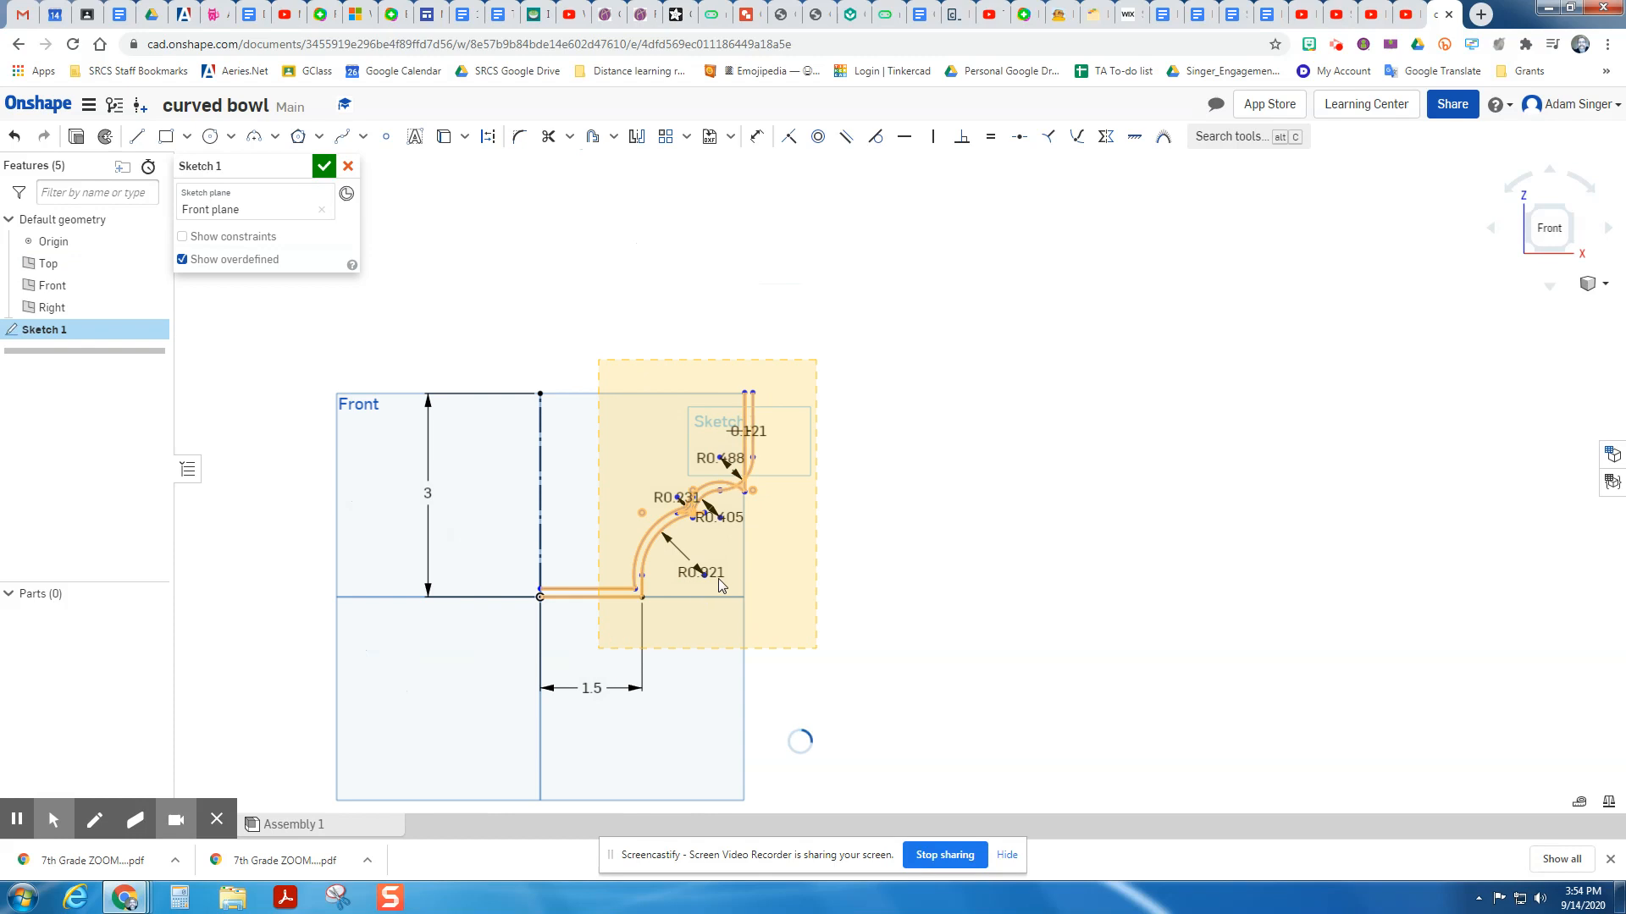
{"action": "right_click", "coordinate": [746, 557]}
{"action": "left_click", "coordinate": [592, 611]}
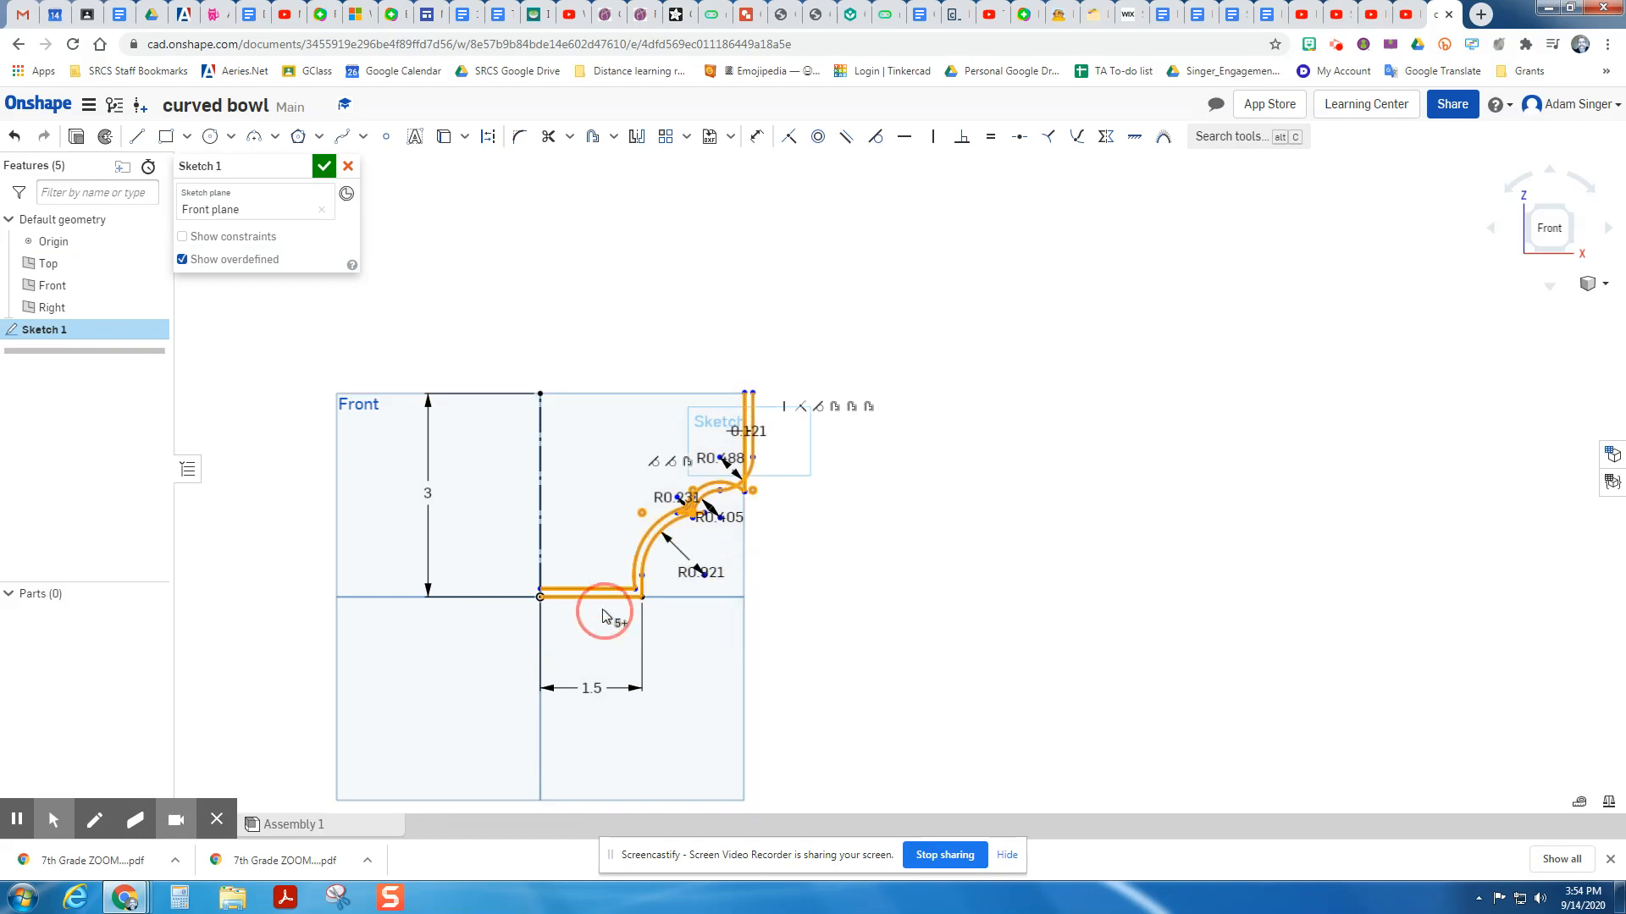
{"action": "right_click", "coordinate": [610, 600]}
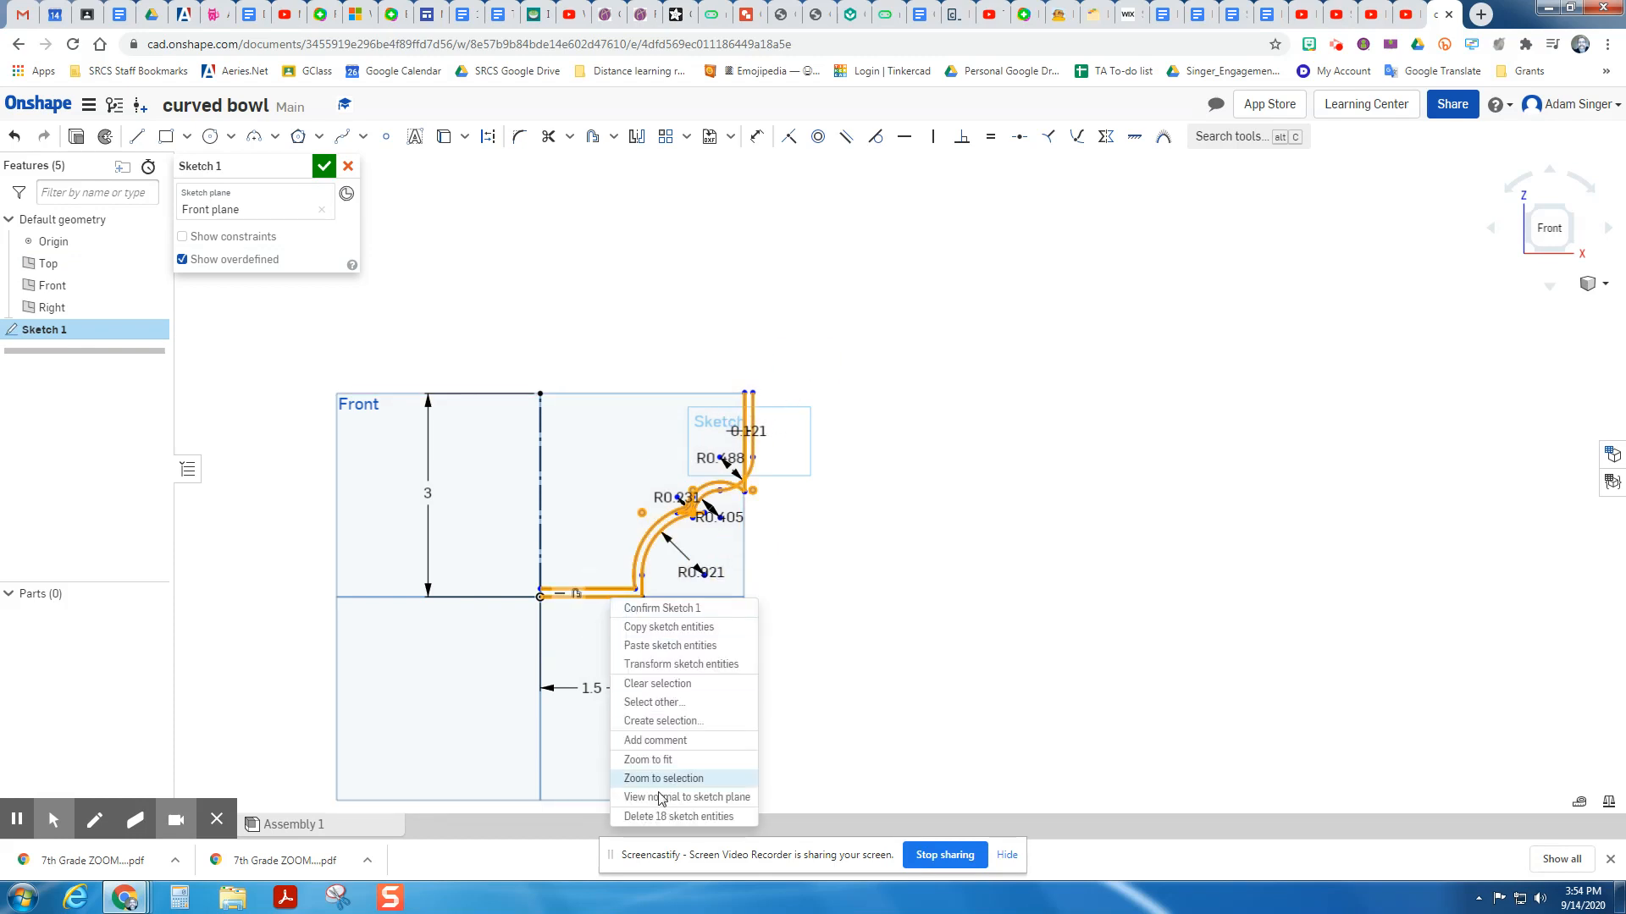
{"action": "left_click", "coordinate": [669, 816]}
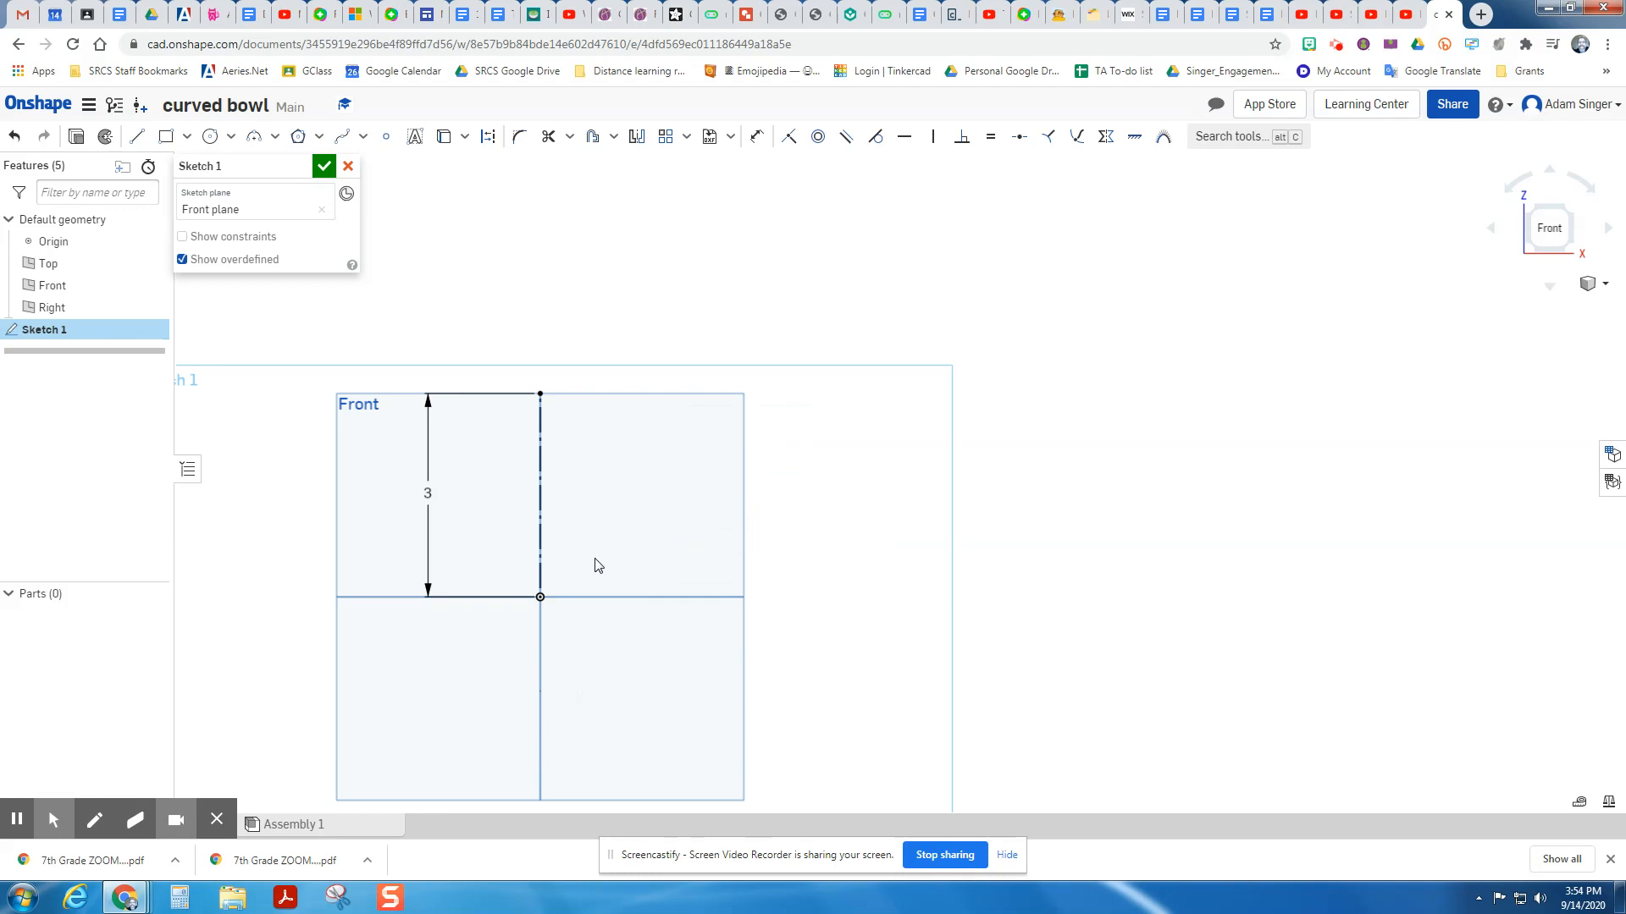
- Draw a horizontal base line about 1.52 in long outward from the origin
{"action": "left_click", "coordinate": [136, 136]}
{"action": "left_click", "coordinate": [541, 597]}
{"action": "left_click", "coordinate": [643, 598]}
{"action": "key", "text": "grave"}
- Dimension the base line's length to 1.5 in
{"action": "left_click", "coordinate": [756, 136]}
{"action": "left_click", "coordinate": [540, 597]}
{"action": "left_click", "coordinate": [643, 597]}
{"action": "left_click", "coordinate": [757, 136]}
{"action": "left_click", "coordinate": [643, 597]}
{"action": "scroll", "coordinate": [634, 629], "scroll_direction": "down", "scroll_amount": 2}
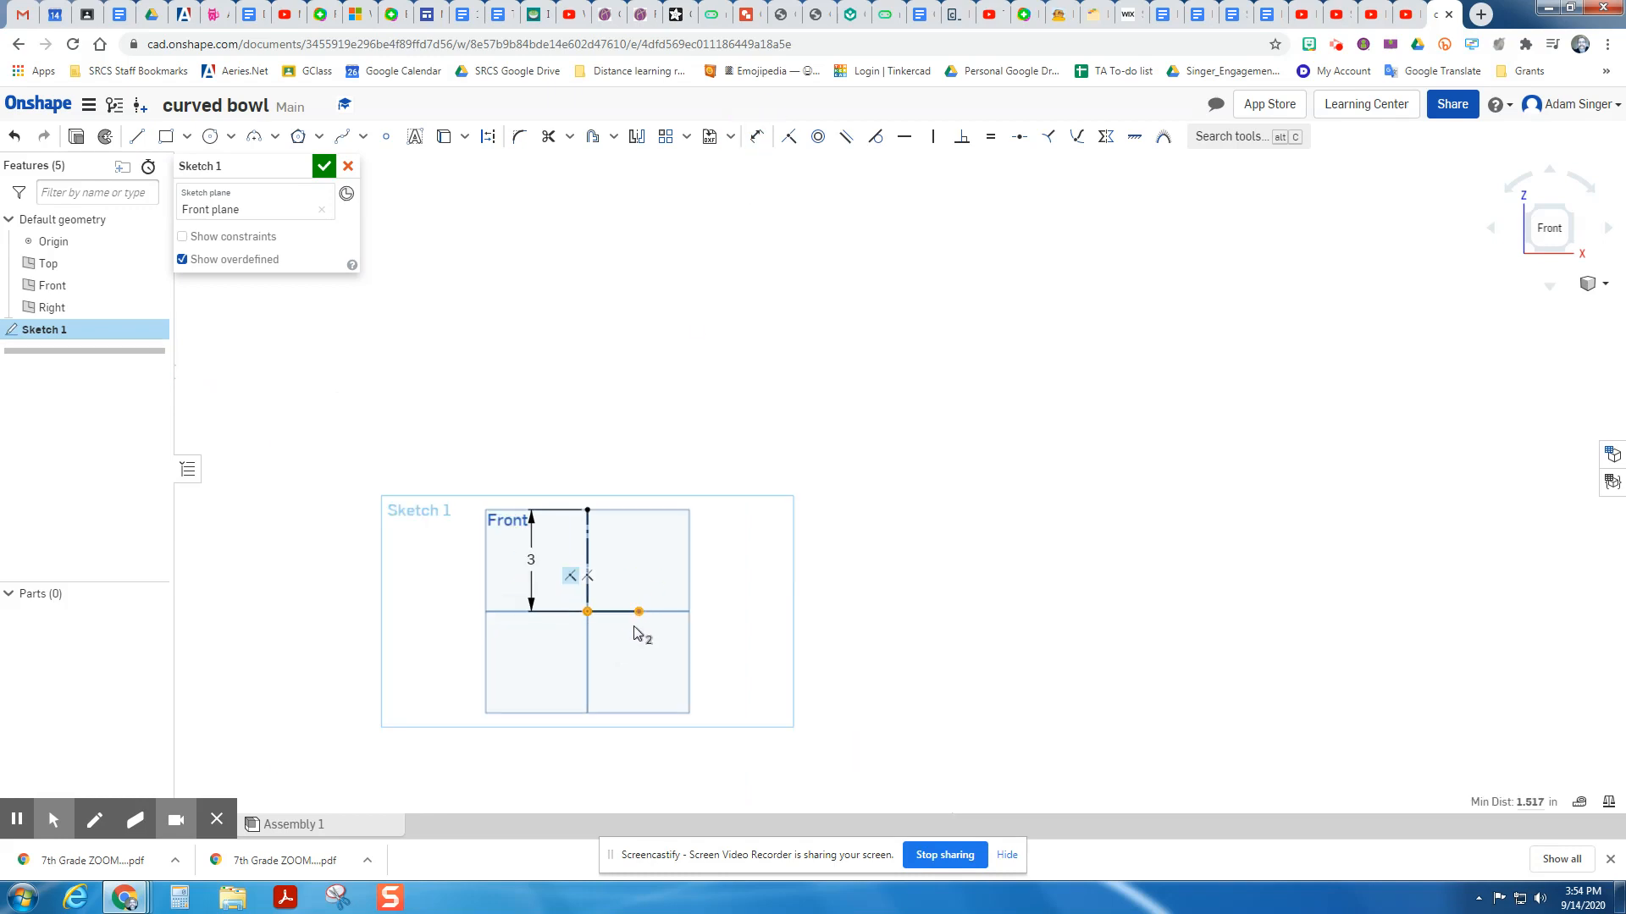
{"action": "scroll", "coordinate": [634, 630], "scroll_direction": "up", "scroll_amount": 4}
{"action": "left_click", "coordinate": [752, 135]}
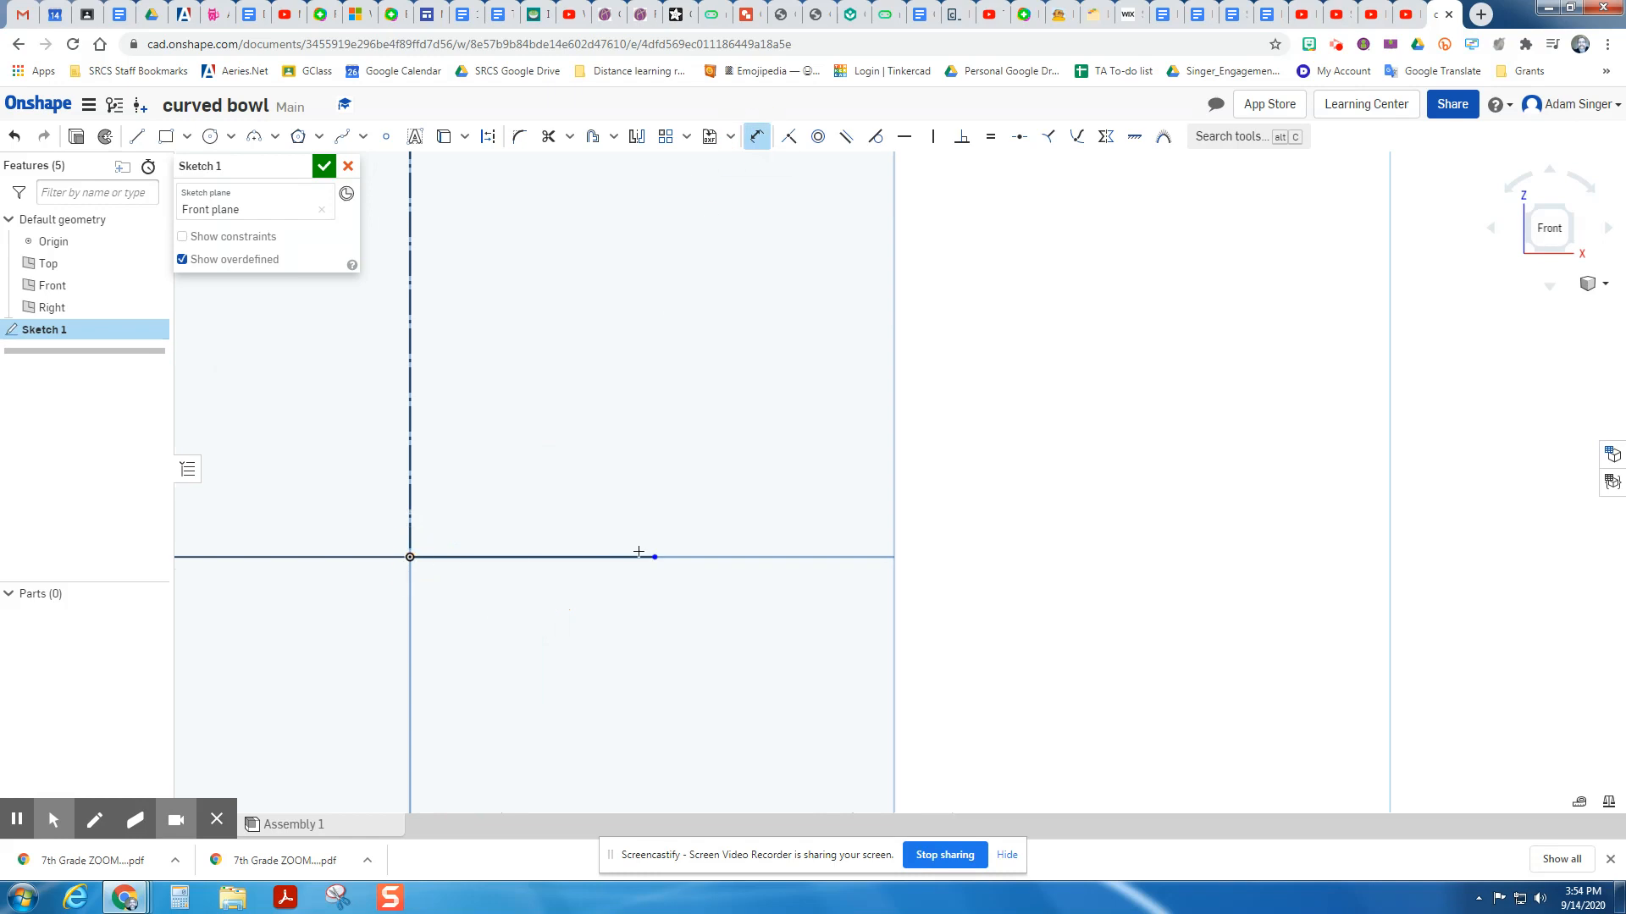
{"action": "left_click", "coordinate": [656, 556]}
{"action": "left_click", "coordinate": [579, 622]}
{"action": "type", "text": "1.5"}
{"action": "key", "text": "Return"}
{"action": "scroll", "coordinate": [657, 400], "scroll_direction": "down", "scroll_amount": 5}
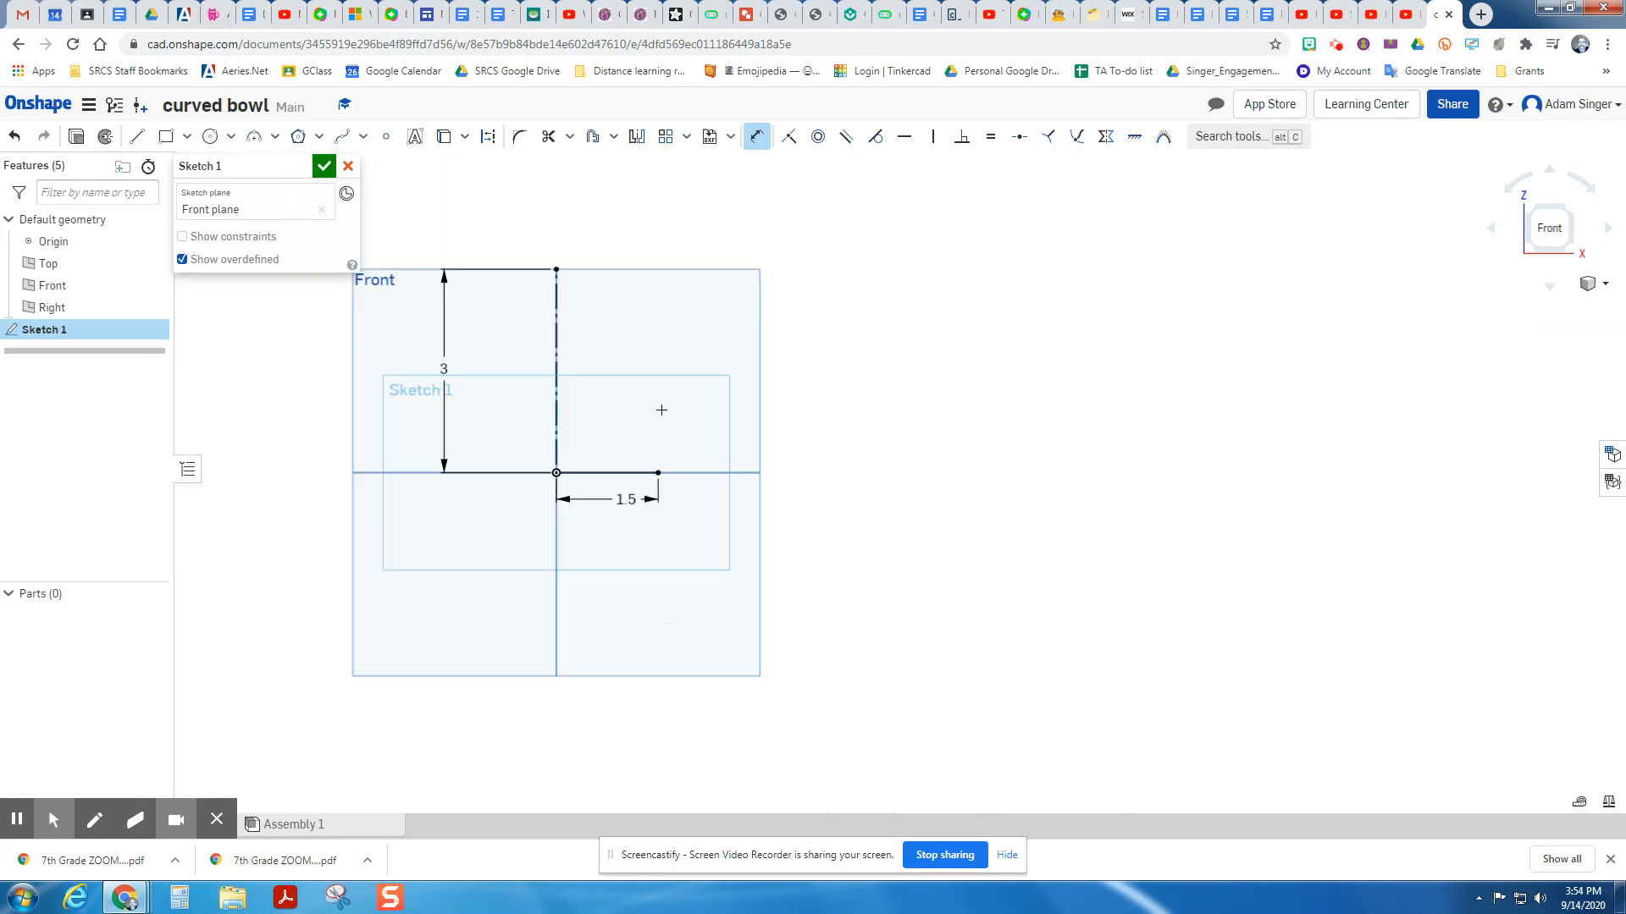
- Sketch five stair-step segments from the base line's outer end up to the construction line's top height, with treads about 1.29 and 1.2 in
{"action": "left_click", "coordinate": [136, 136]}
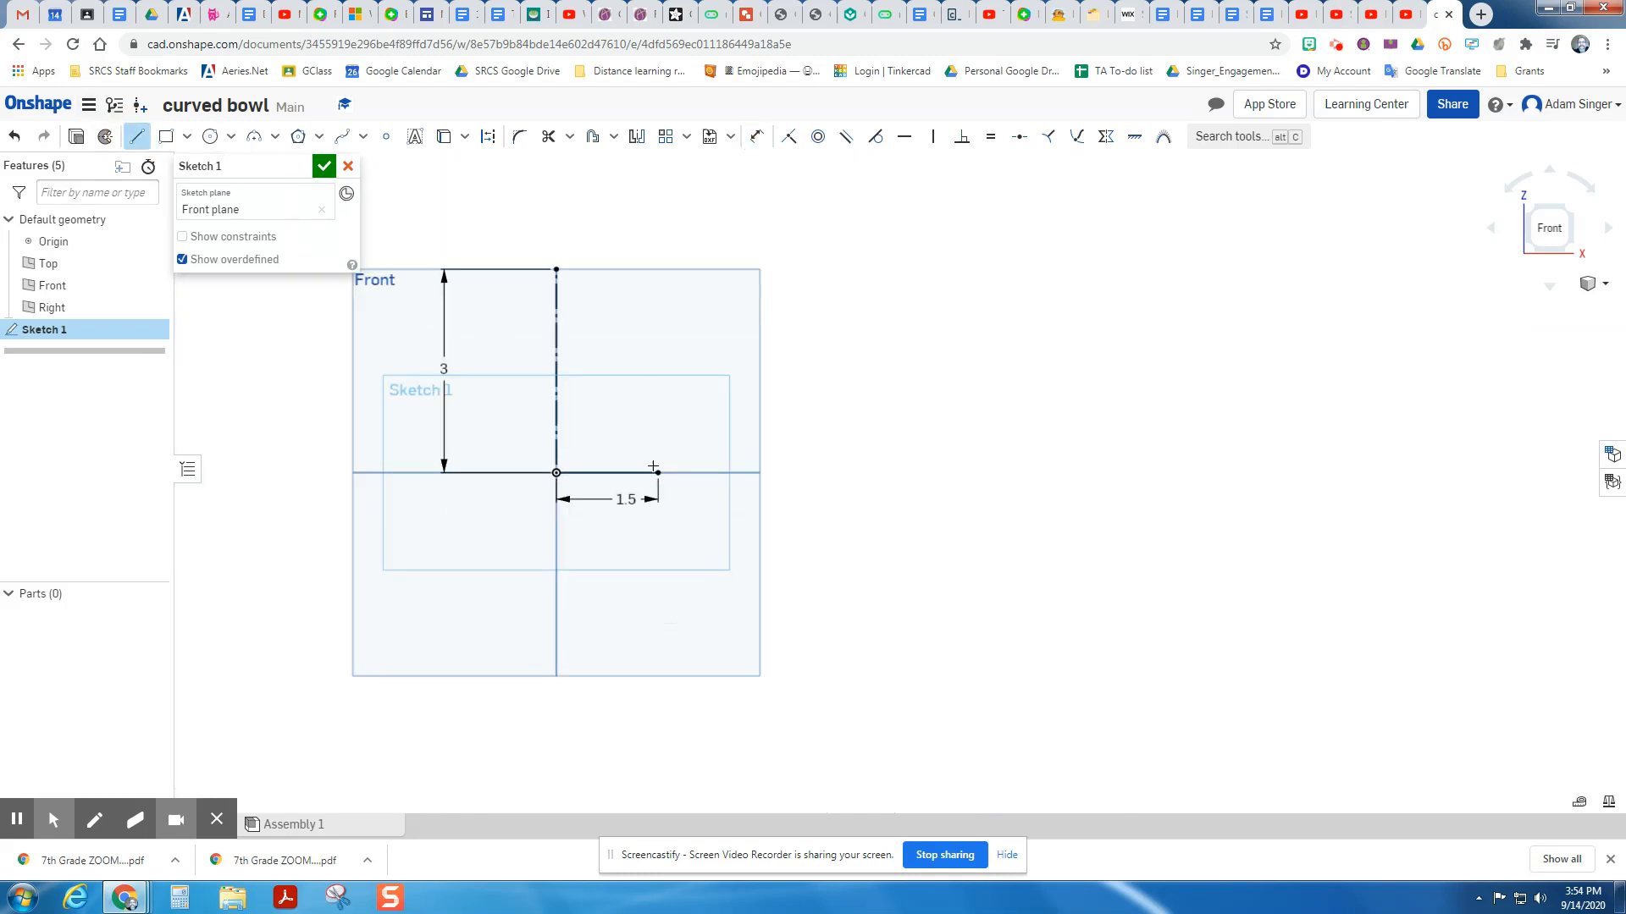
{"action": "left_click", "coordinate": [658, 472]}
{"action": "left_click", "coordinate": [658, 409]}
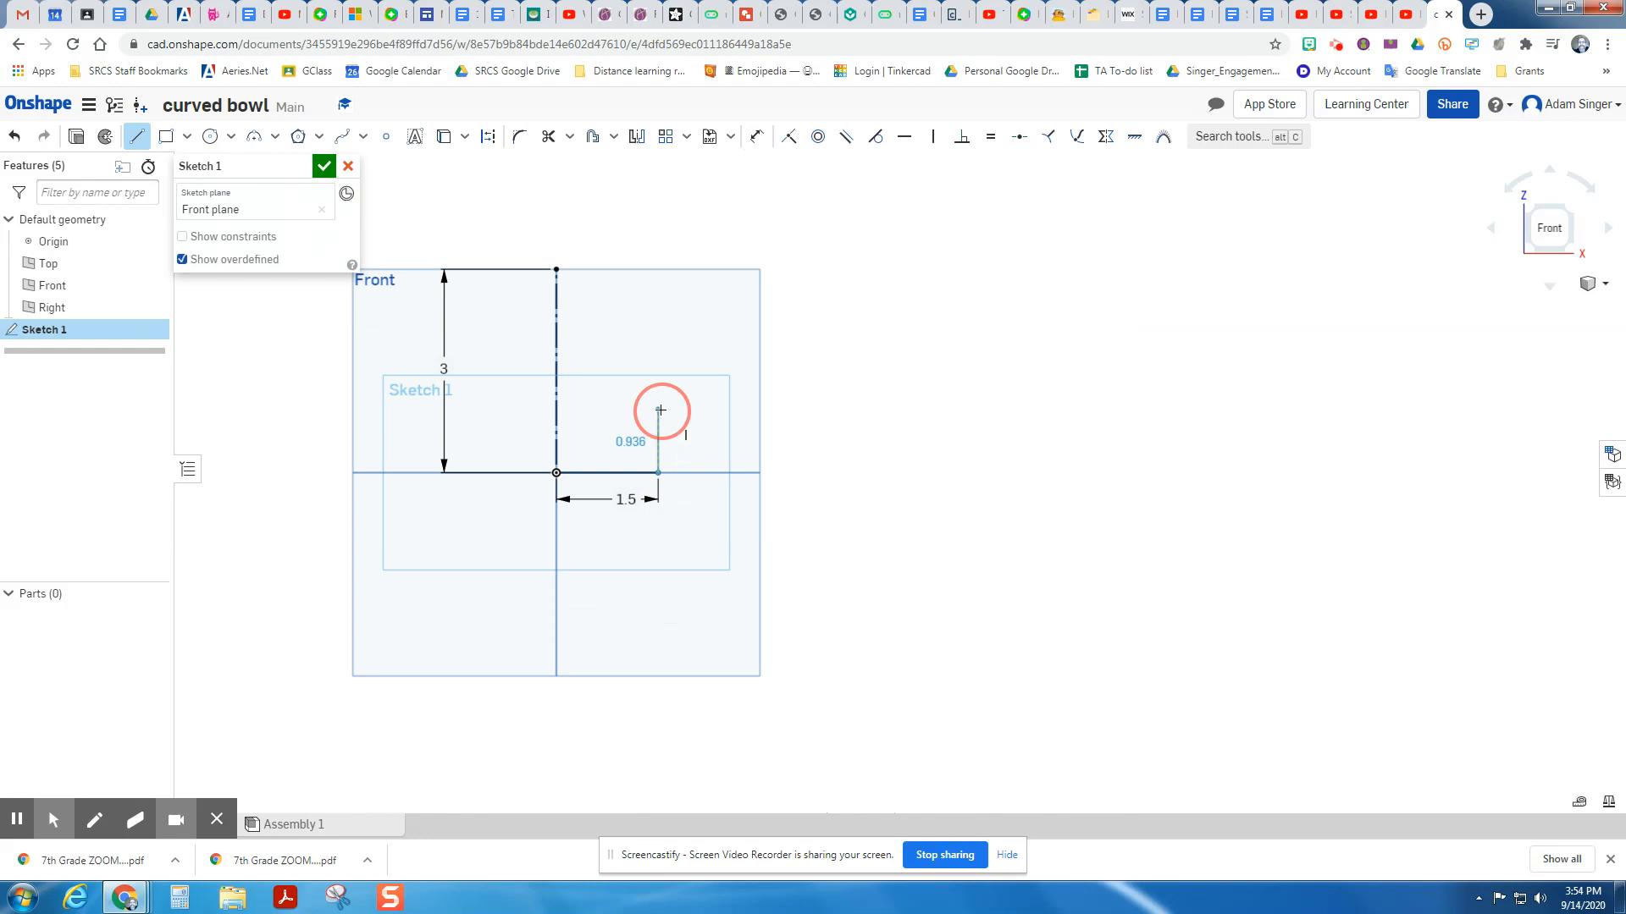
{"action": "left_click", "coordinate": [745, 409]}
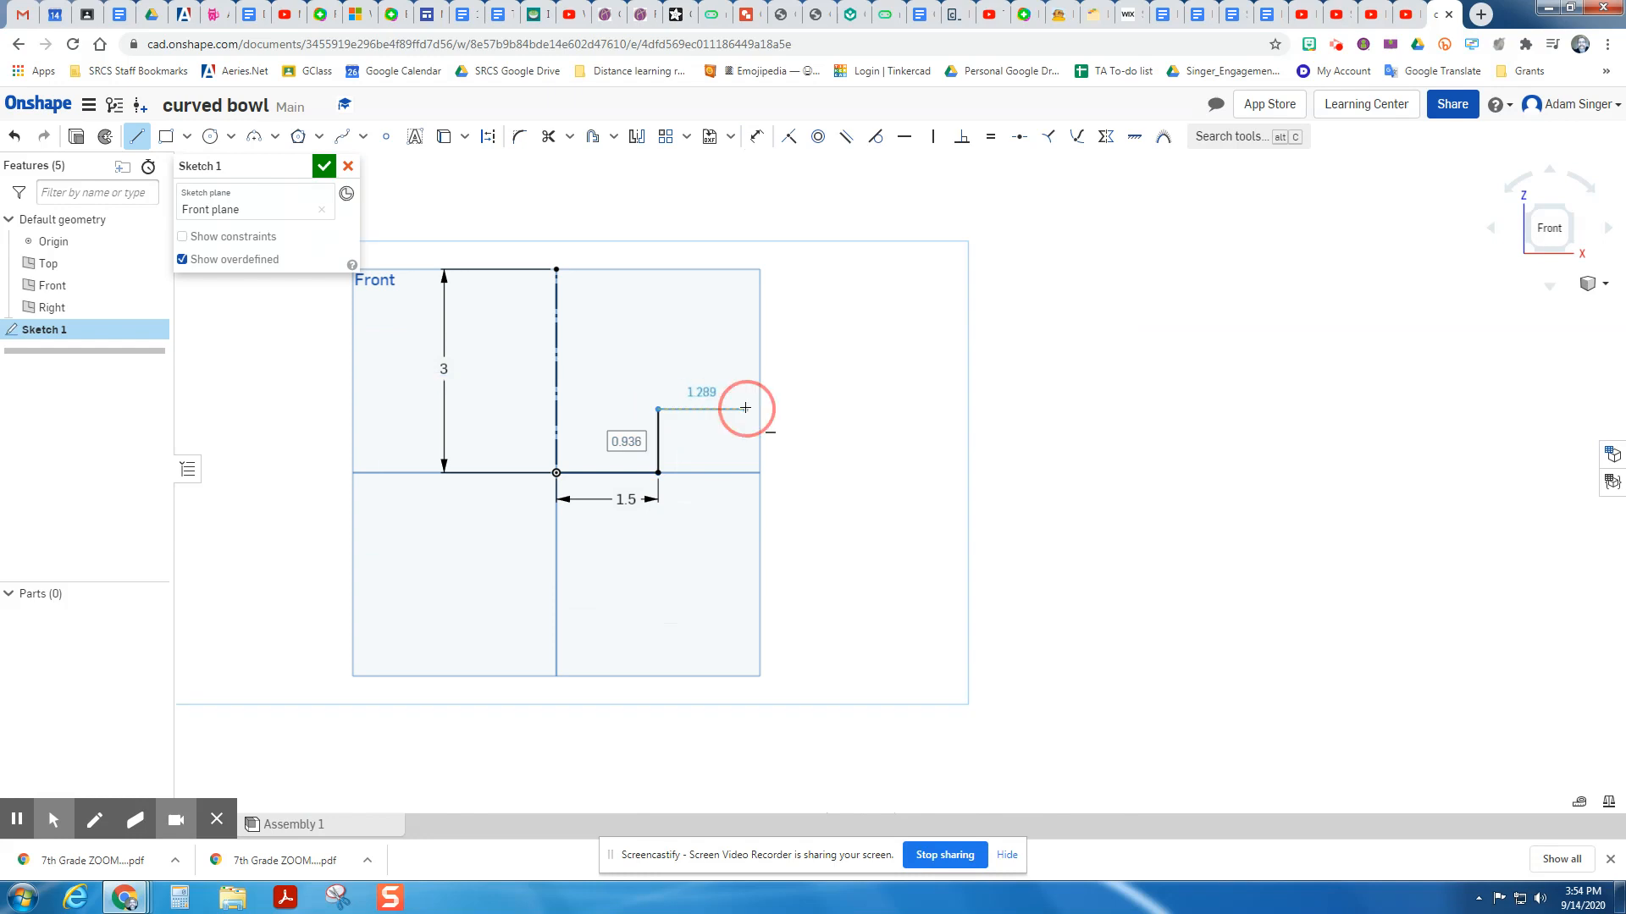
{"action": "left_click", "coordinate": [745, 333]}
{"action": "left_click", "coordinate": [826, 328]}
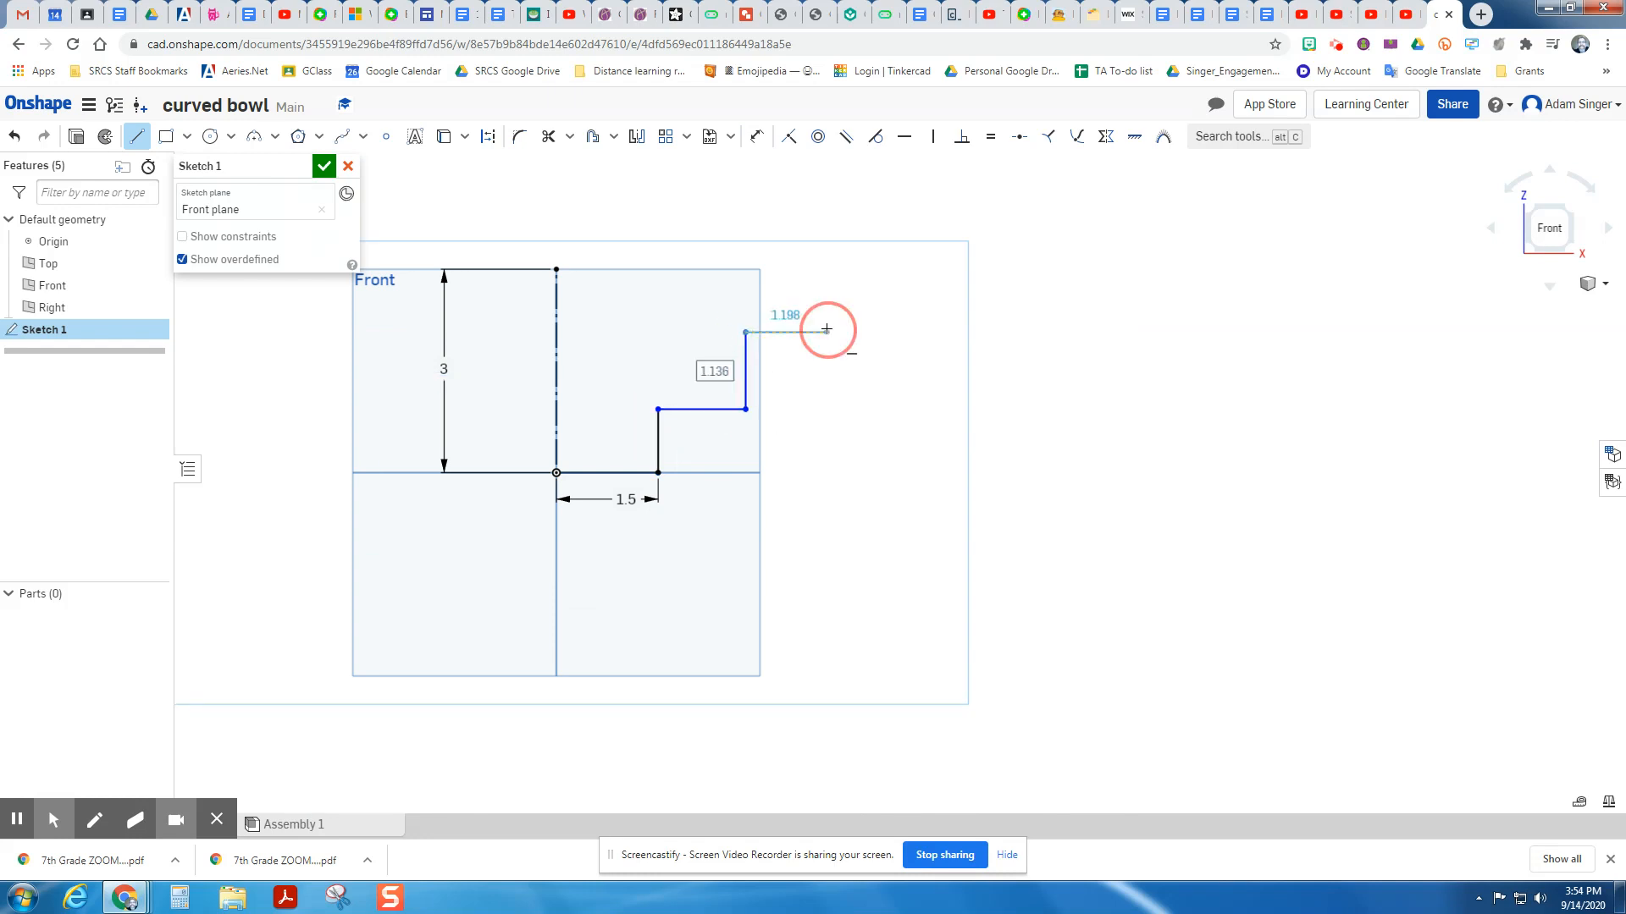
{"action": "left_click", "coordinate": [827, 269]}
{"action": "key", "text": "Escape"}
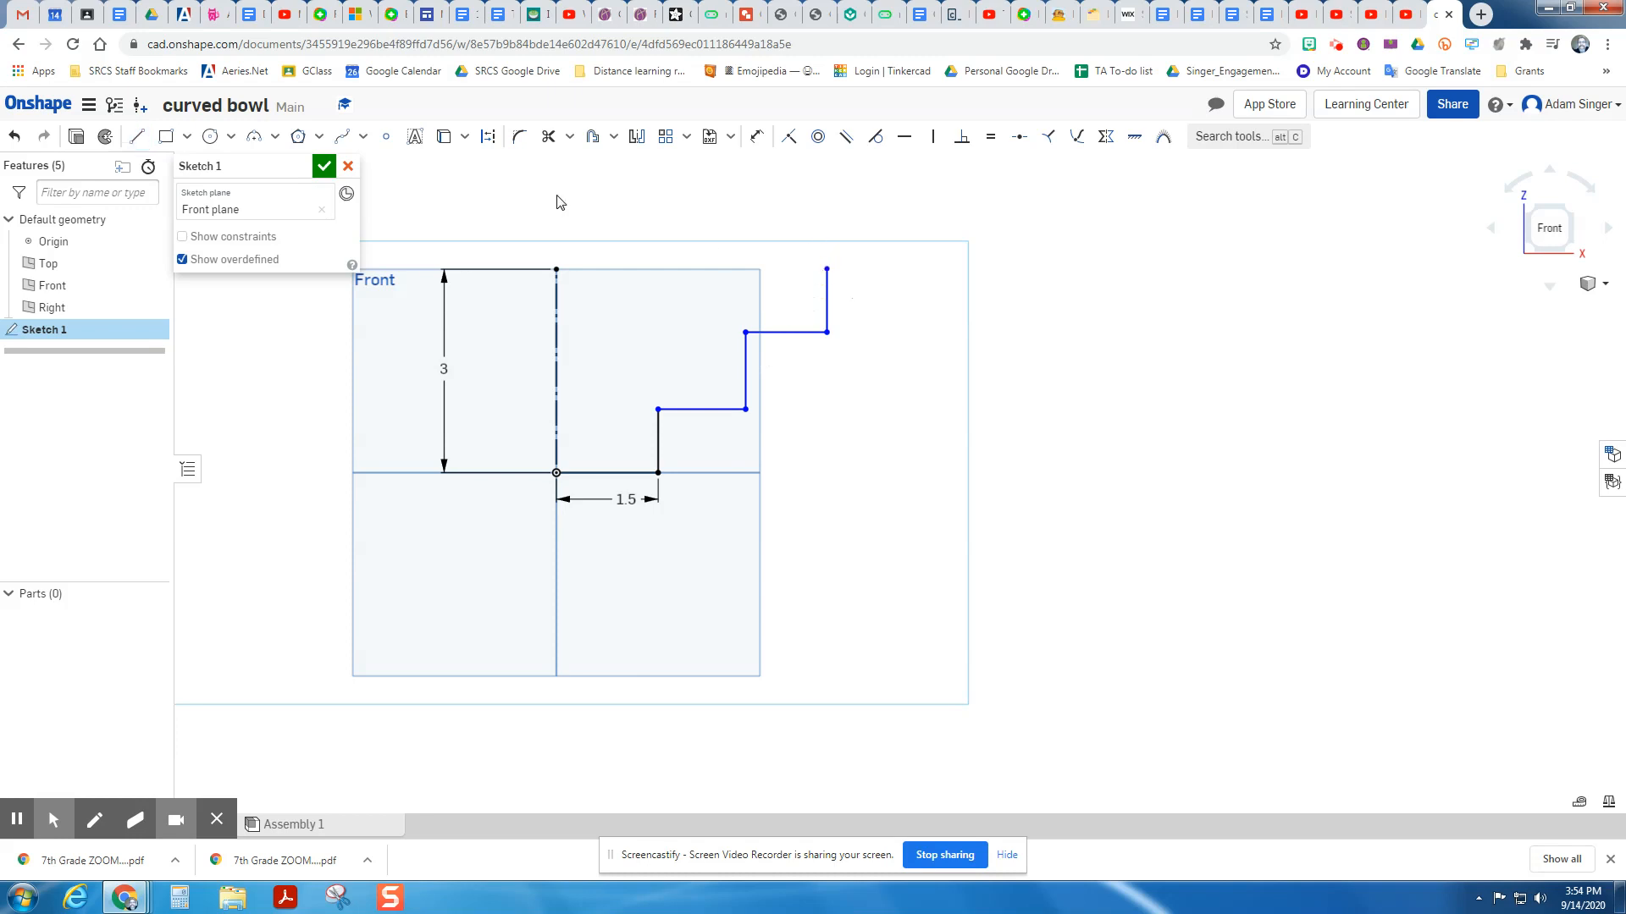
- Fillet the four stair-step corners with radii of about 0.37, 0.45, 0.32 and 0.45 in, from innermost to outermost
{"action": "left_click", "coordinate": [519, 136]}
{"action": "left_click_drag", "start_coordinate": [659, 410], "coordinate": [739, 401]}
{"action": "left_click_drag", "start_coordinate": [745, 331], "coordinate": [817, 325]}
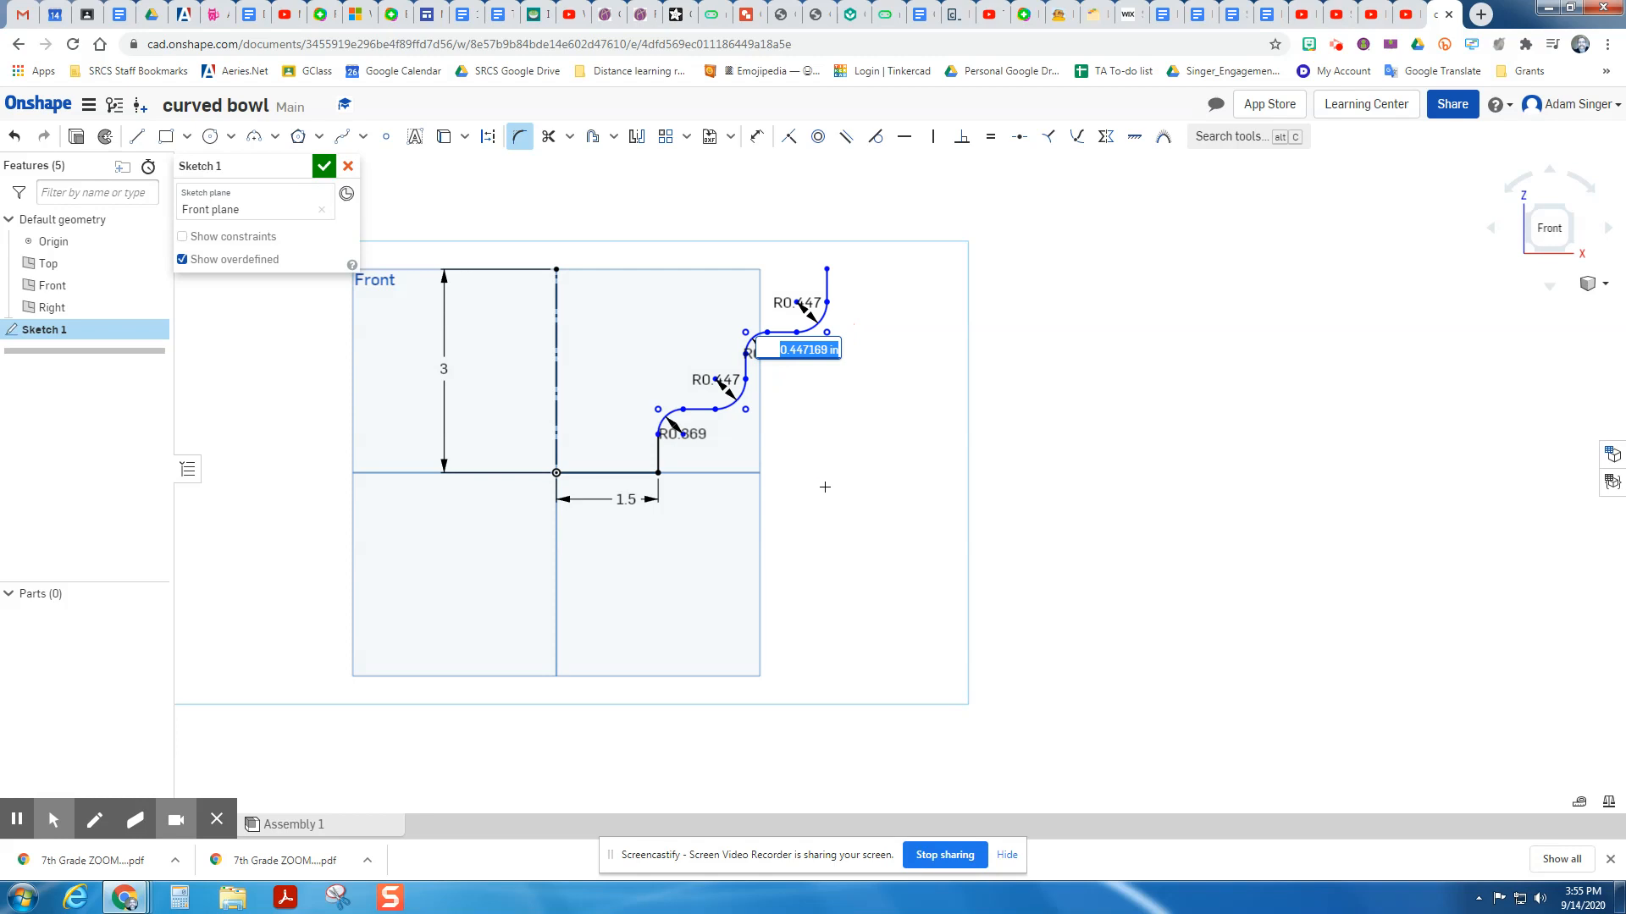
{"action": "left_click", "coordinate": [519, 137]}
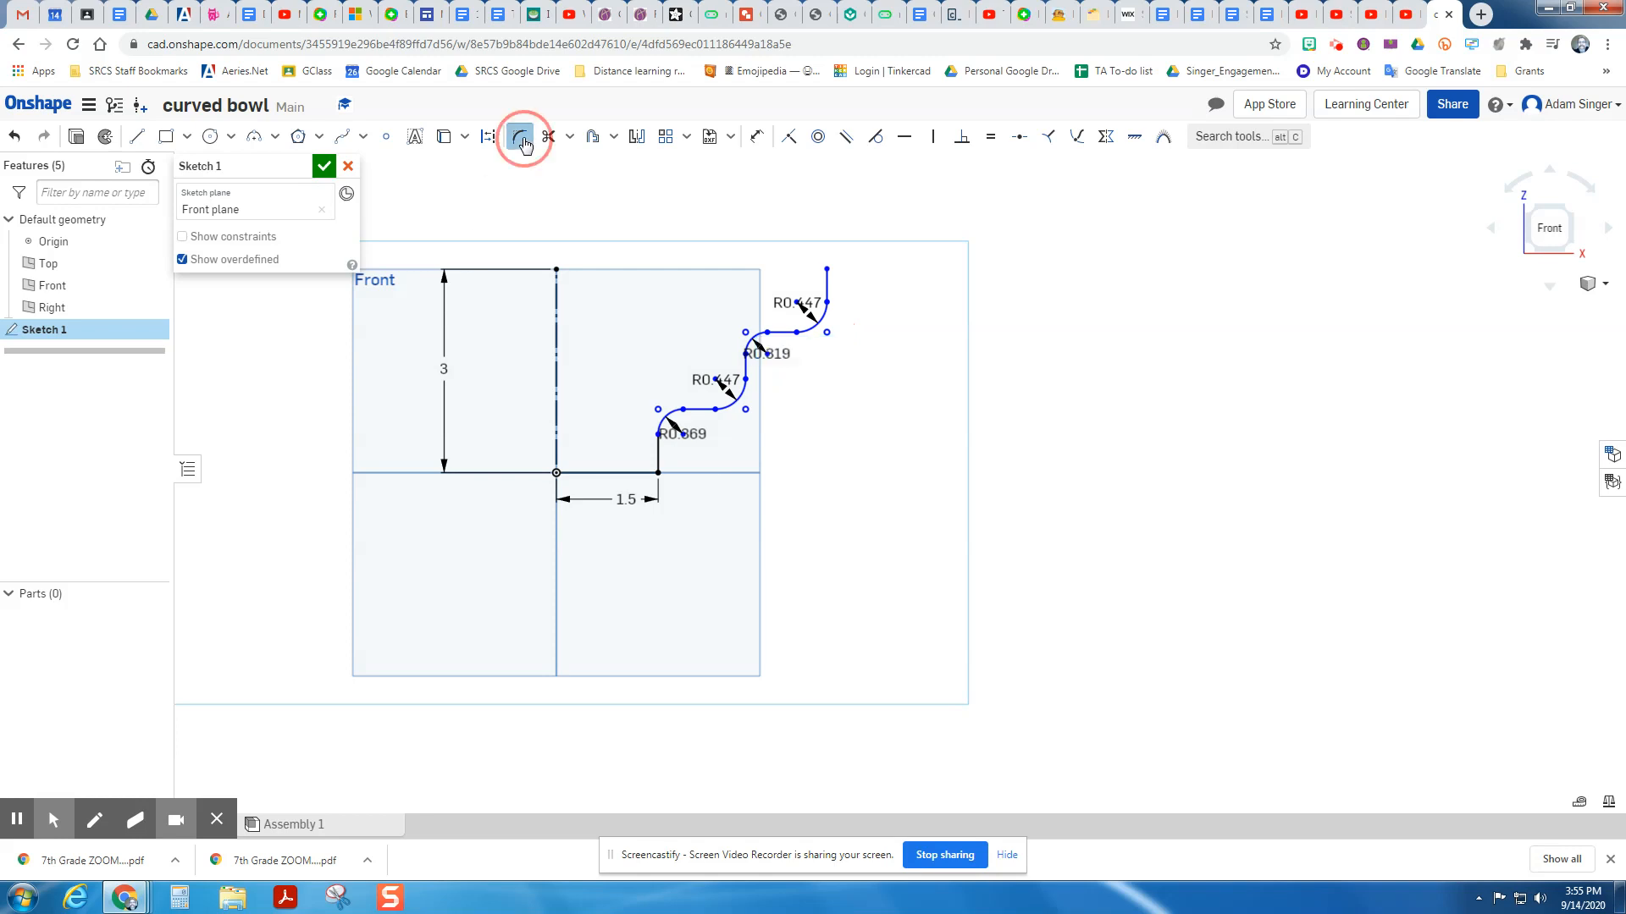
{"action": "left_click", "coordinate": [868, 260]}
- Offset the base line and filleted profile inward and set the offset distance to 0.121 in
{"action": "left_click_drag", "start_coordinate": [867, 251], "coordinate": [598, 528]}
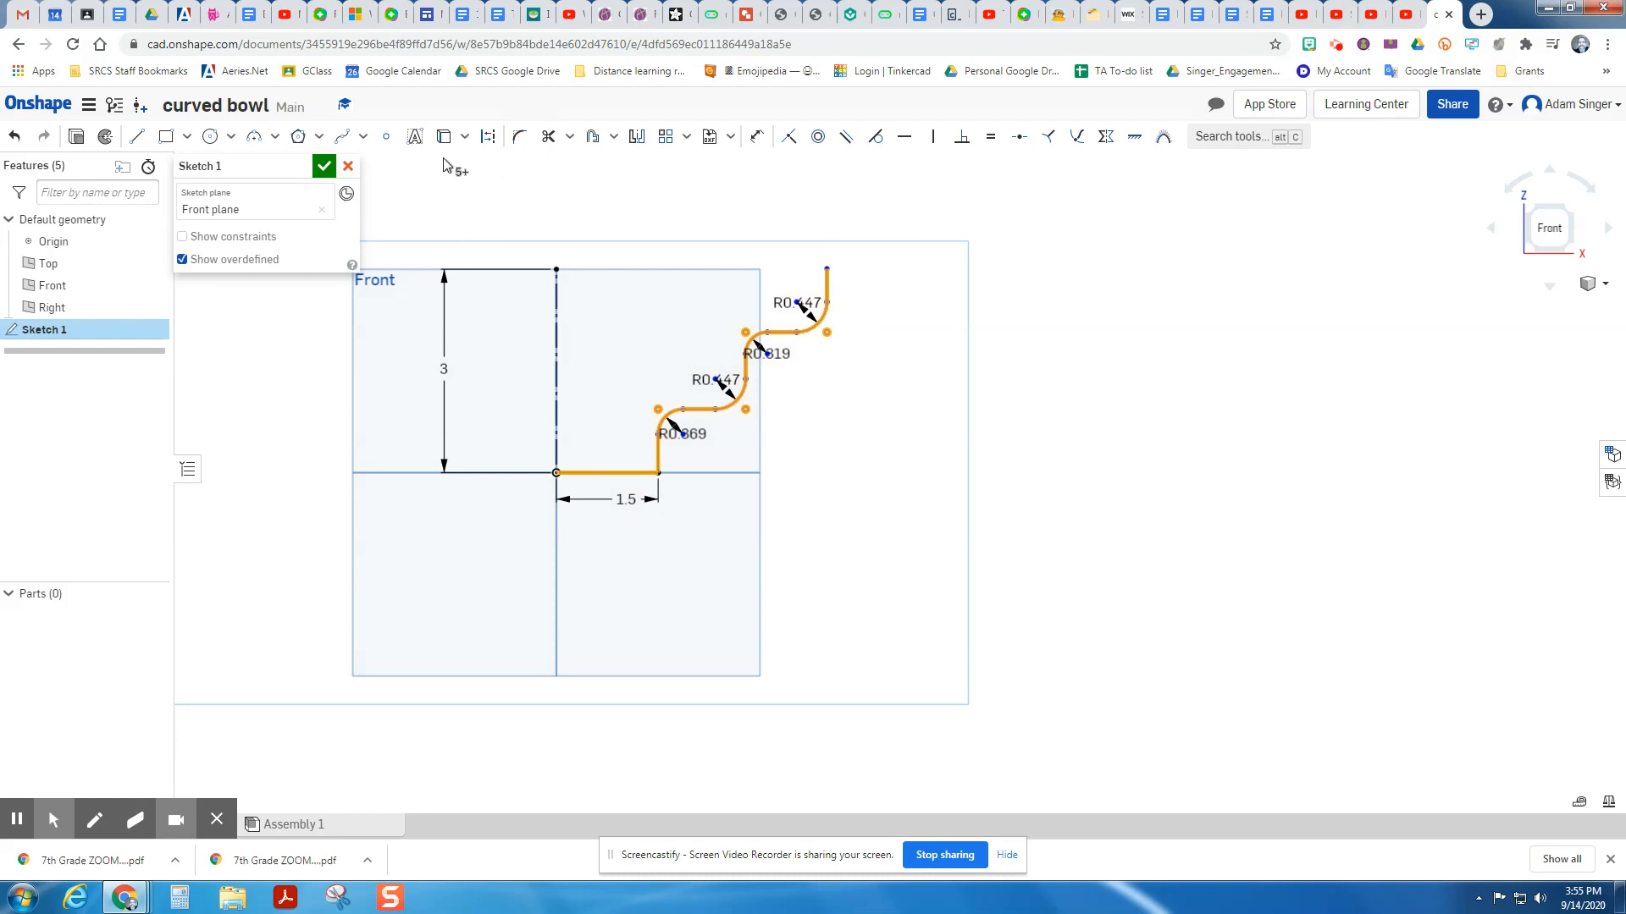
{"action": "left_click", "coordinate": [614, 136]}
{"action": "left_click", "coordinate": [620, 174]}
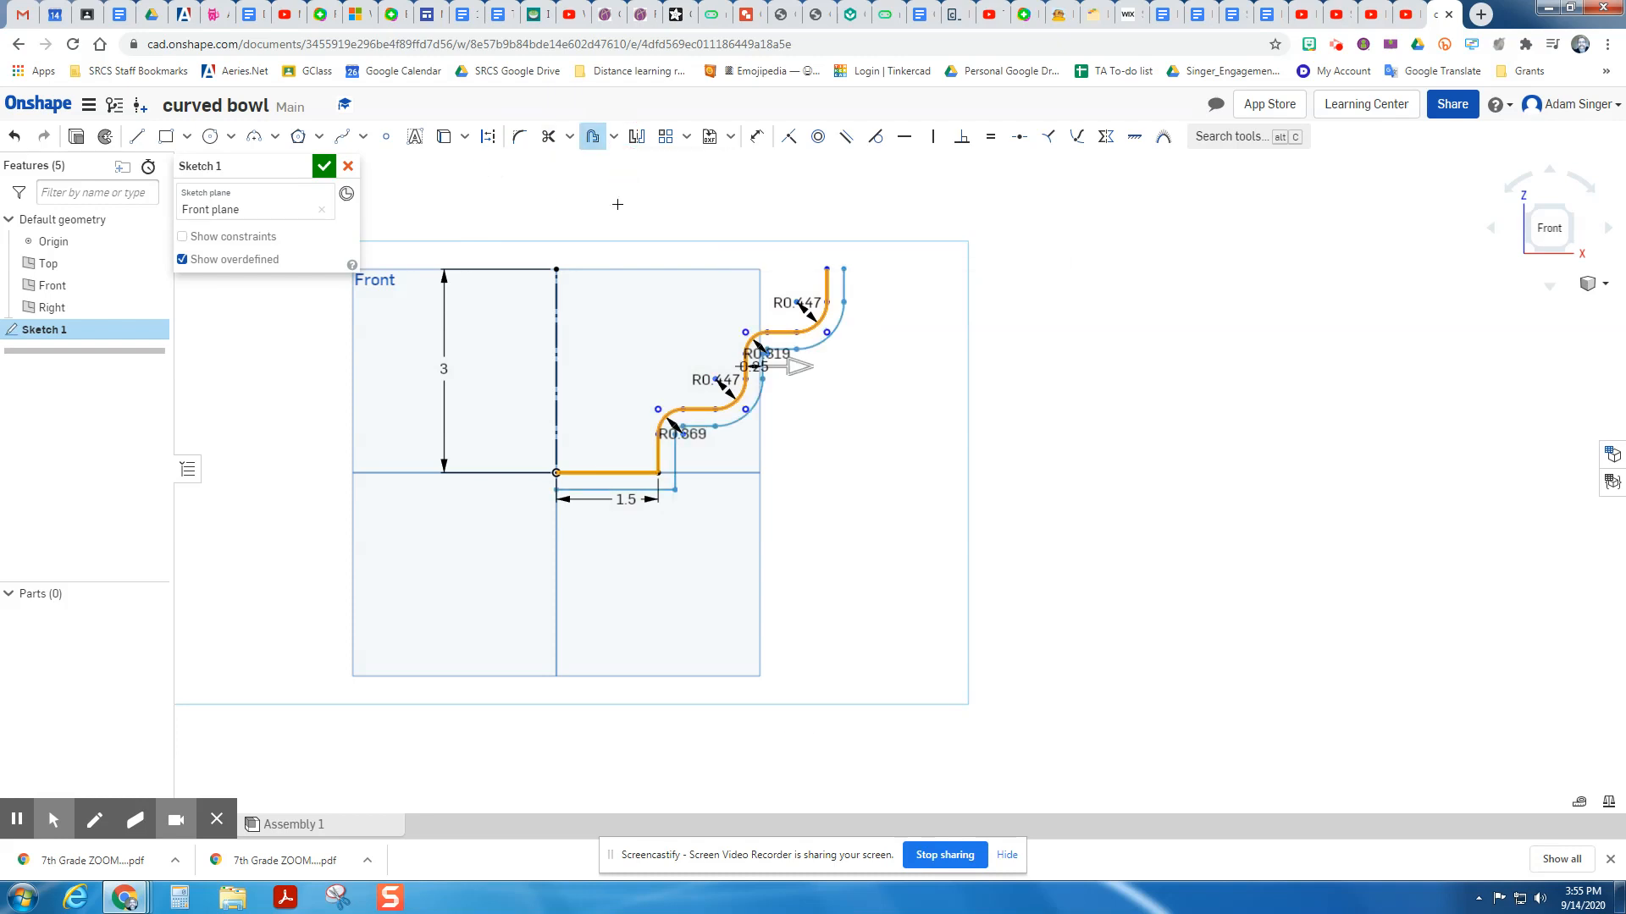
{"action": "mouse_move", "coordinate": [794, 373]}
{"action": "left_mouse_down"}
{"action": "mouse_move", "coordinate": [780, 353]}
{"action": "mouse_move", "coordinate": [763, 366]}
{"action": "left_mouse_up"}
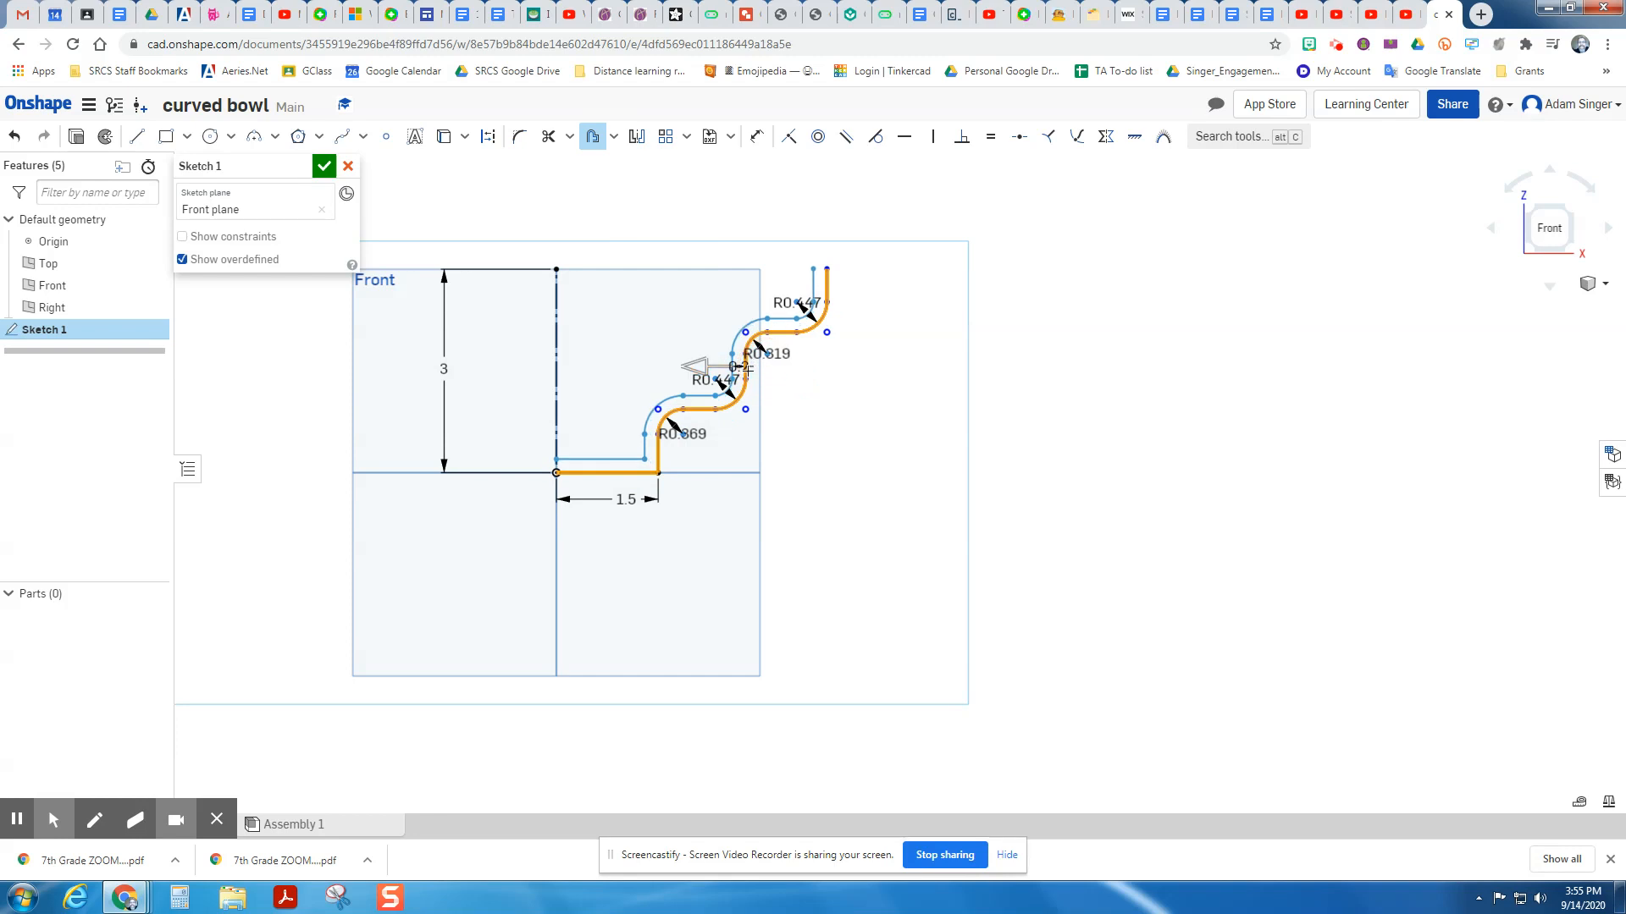
{"action": "scroll", "coordinate": [723, 409], "scroll_direction": "up", "scroll_amount": 8}
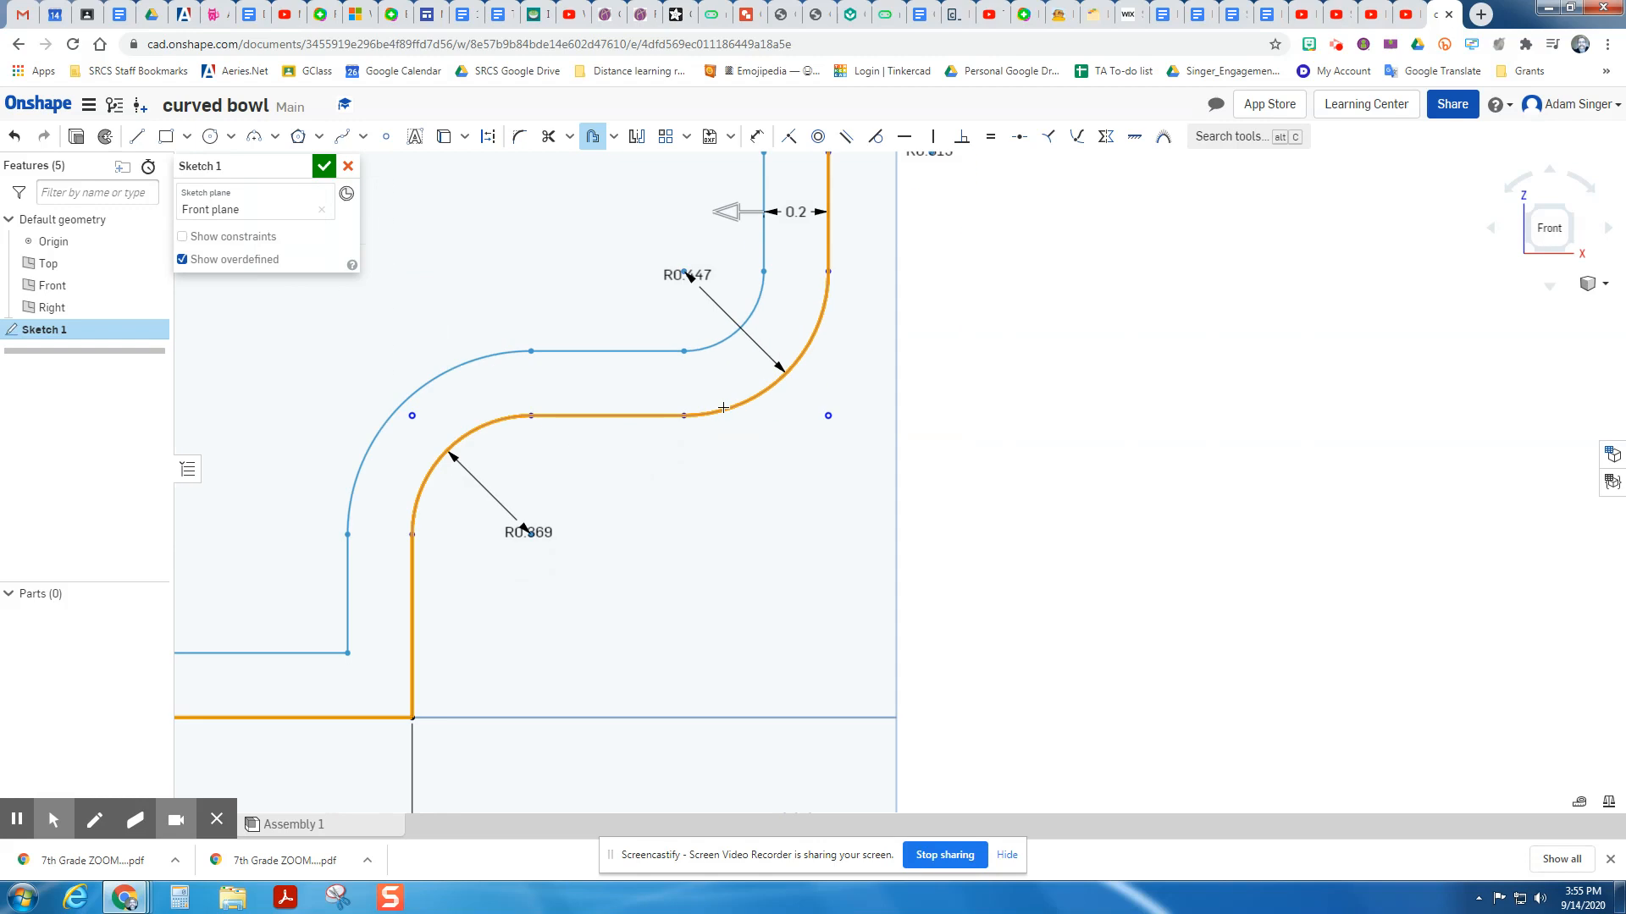
{"action": "double_click", "coordinate": [811, 175]}
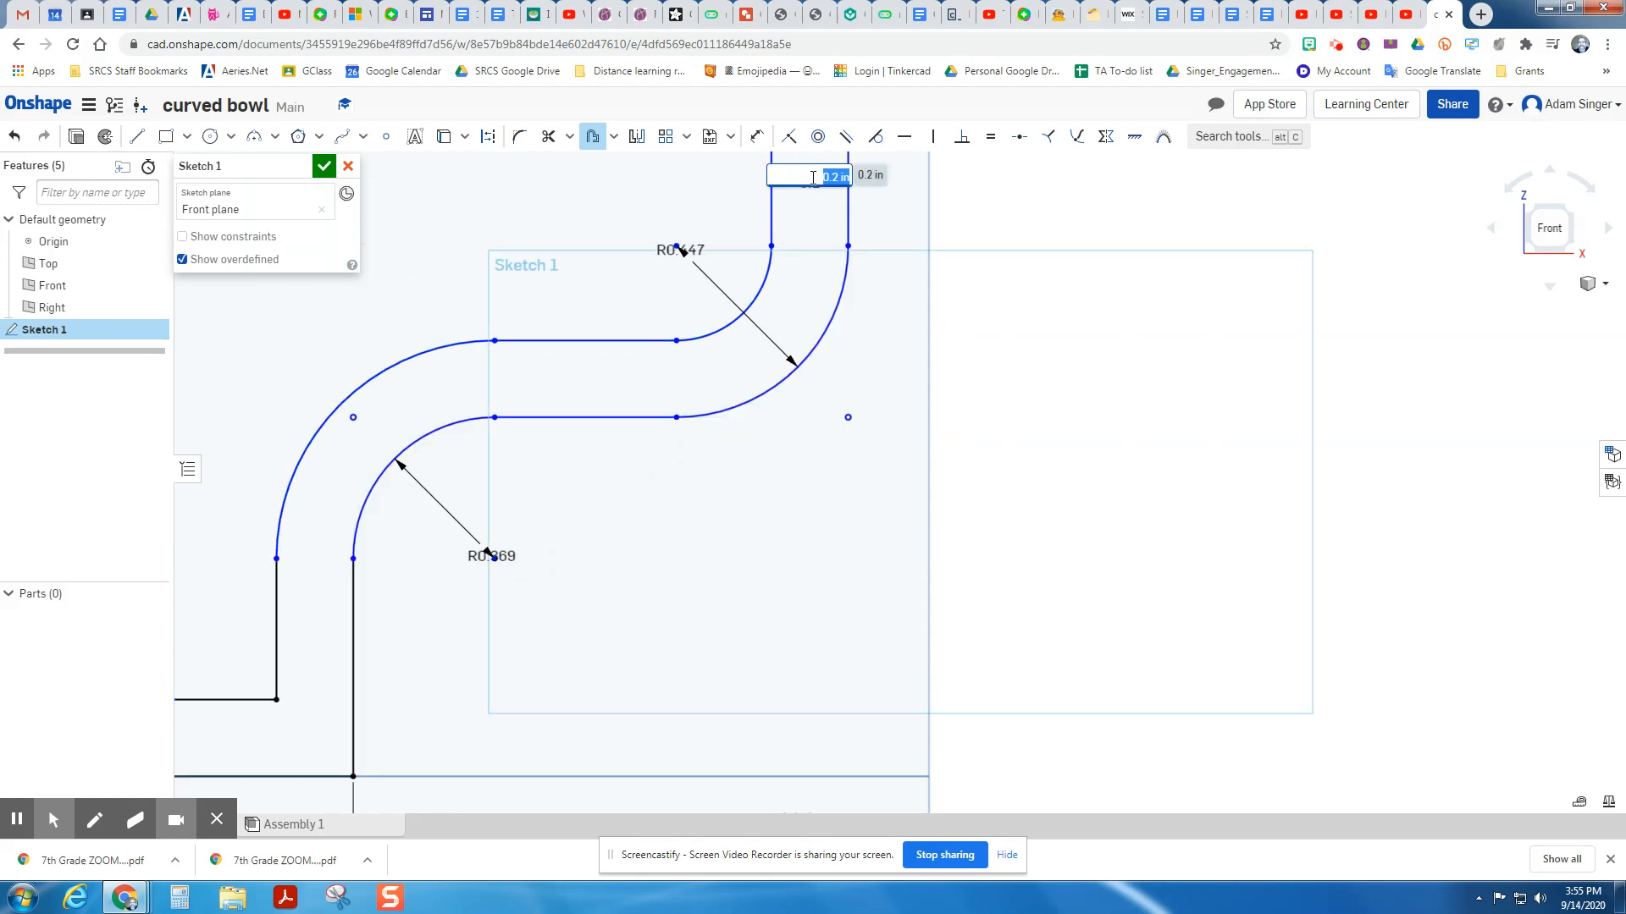
{"action": "type", "text": "121"}
{"action": "key", "text": "Return"}
{"action": "scroll", "coordinate": [629, 418], "scroll_direction": "down", "scroll_amount": 5}
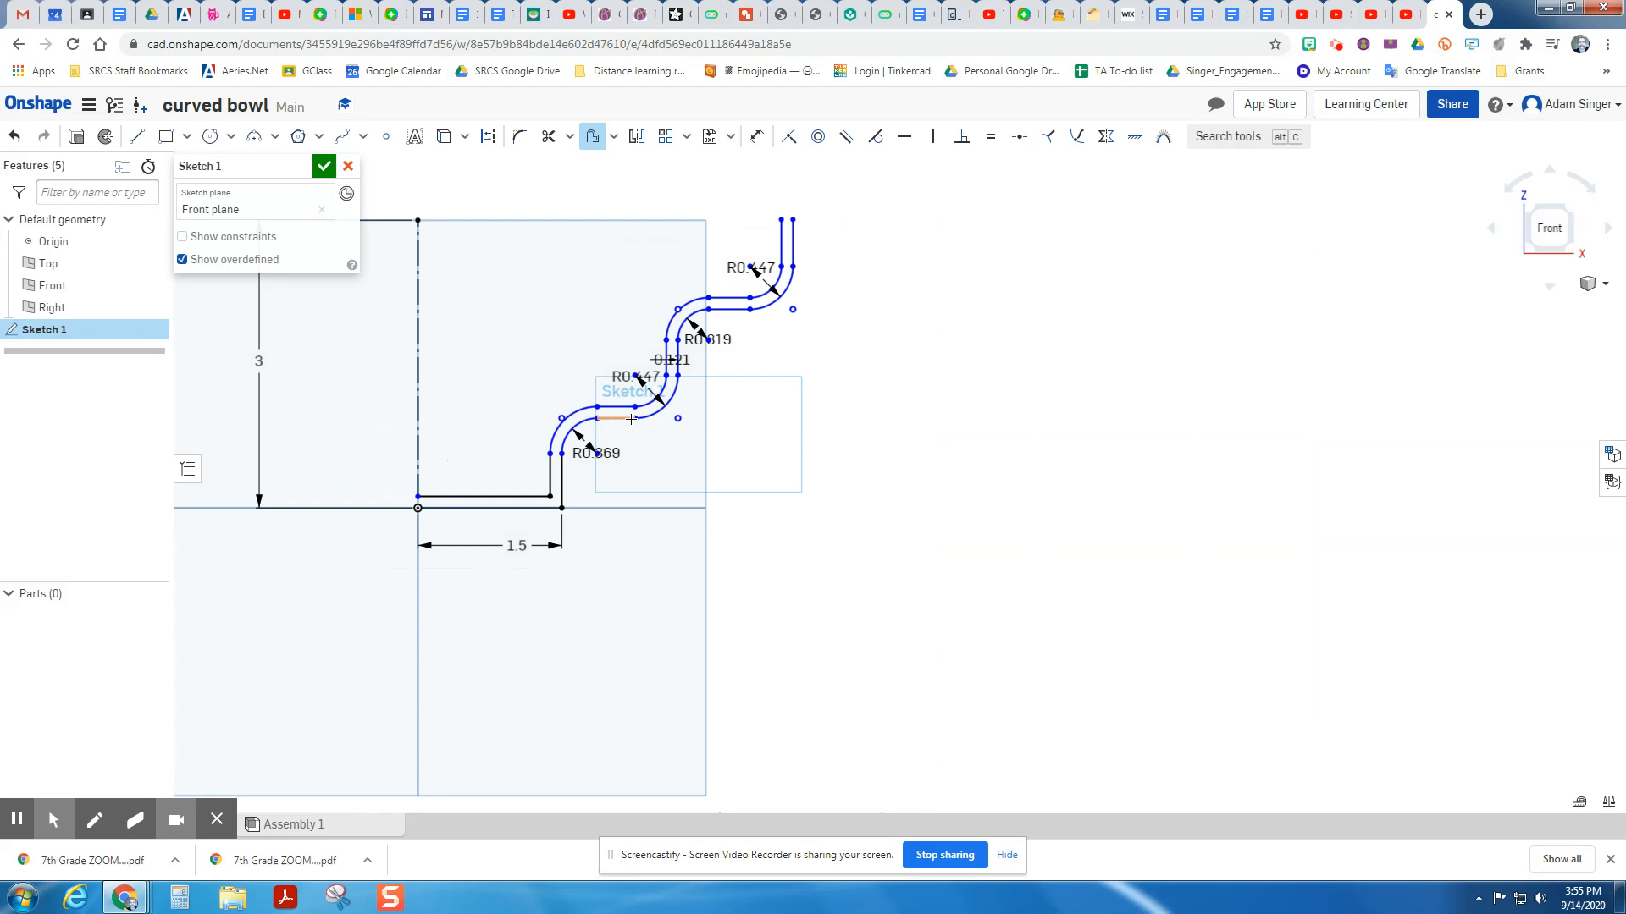
- Constrain the upper endpoints of both profile curves to be horizontal with the construction line's top endpoint
{"action": "left_click", "coordinate": [138, 138]}
{"action": "left_click", "coordinate": [615, 138]}
{"action": "left_click", "coordinate": [645, 173]}
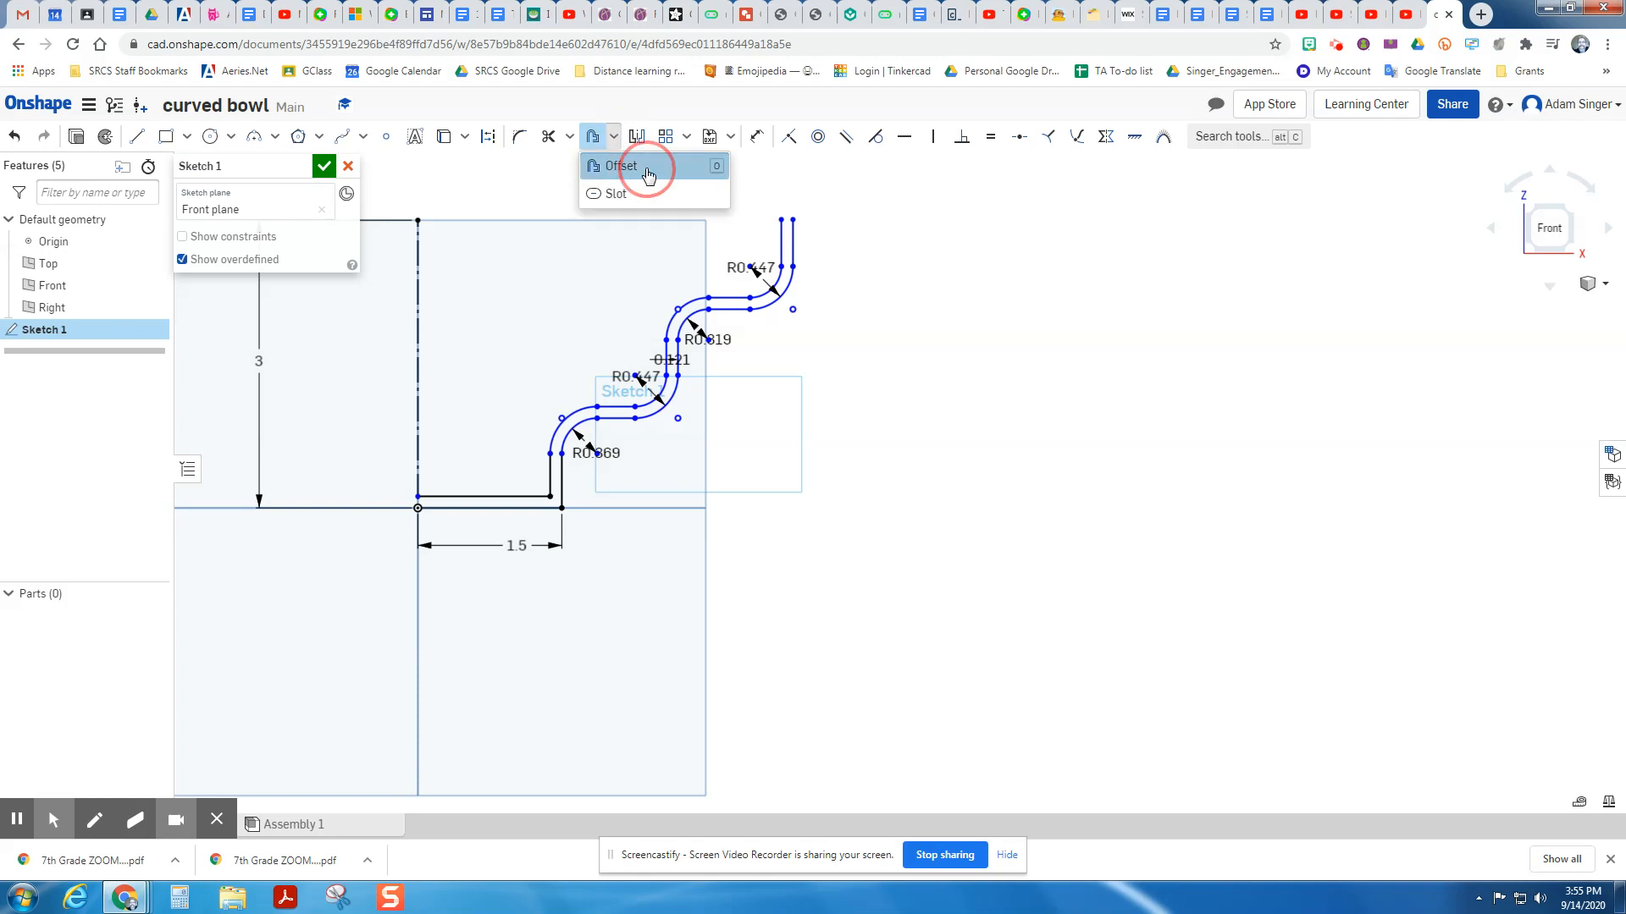
{"action": "left_click", "coordinate": [418, 221]}
{"action": "left_click", "coordinate": [781, 219]}
{"action": "left_click", "coordinate": [793, 219]}
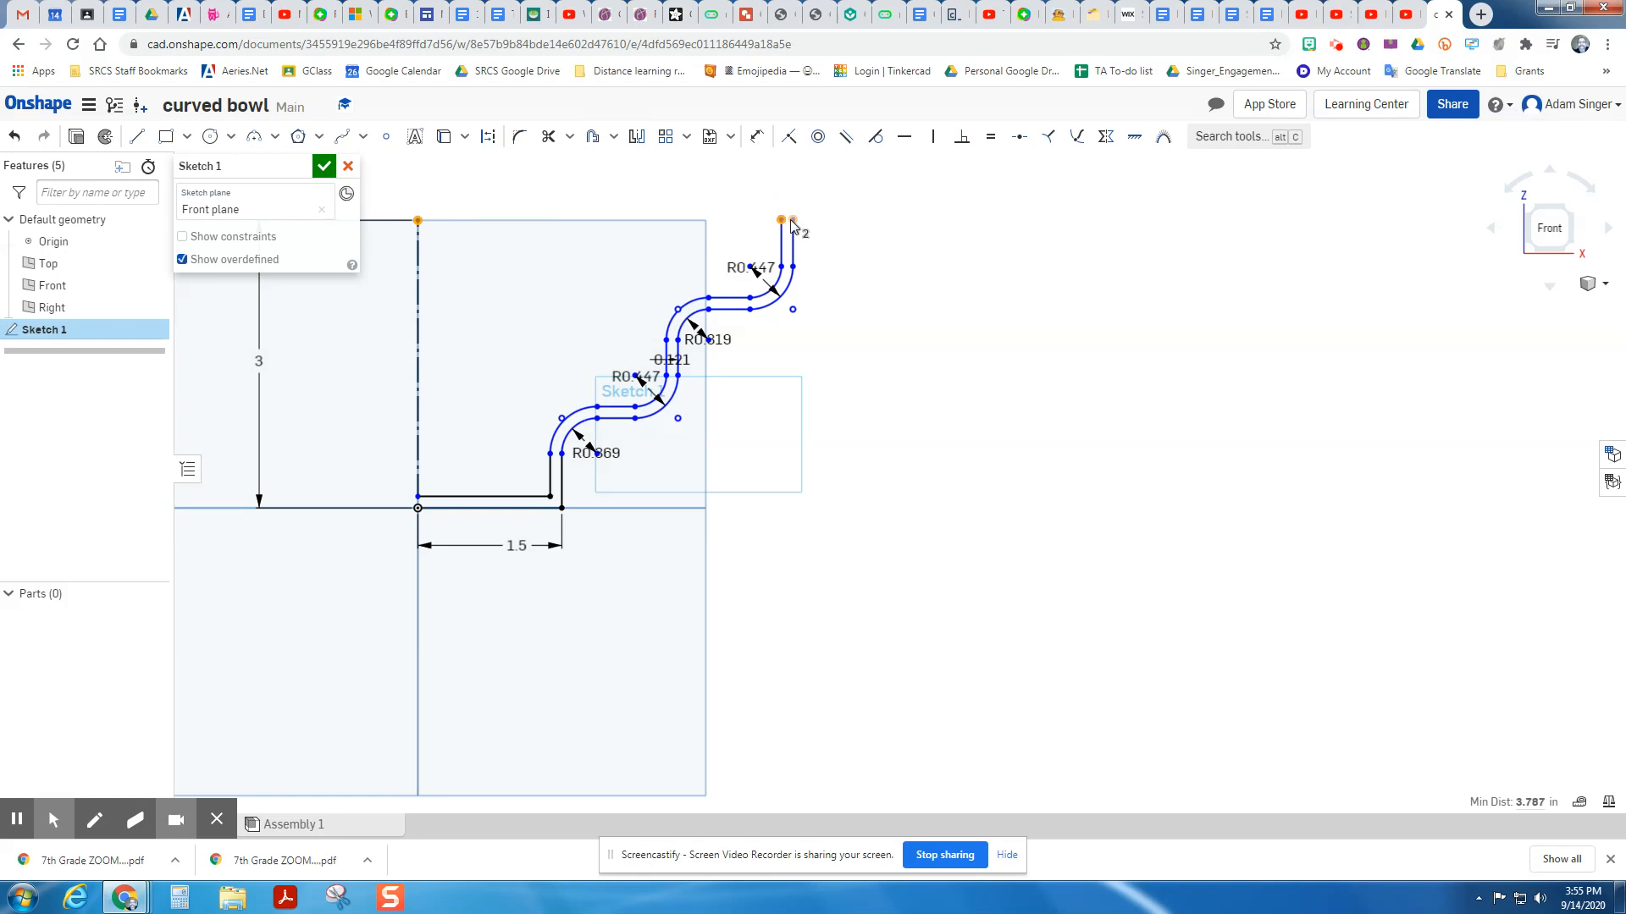
{"action": "left_click", "coordinate": [906, 139]}
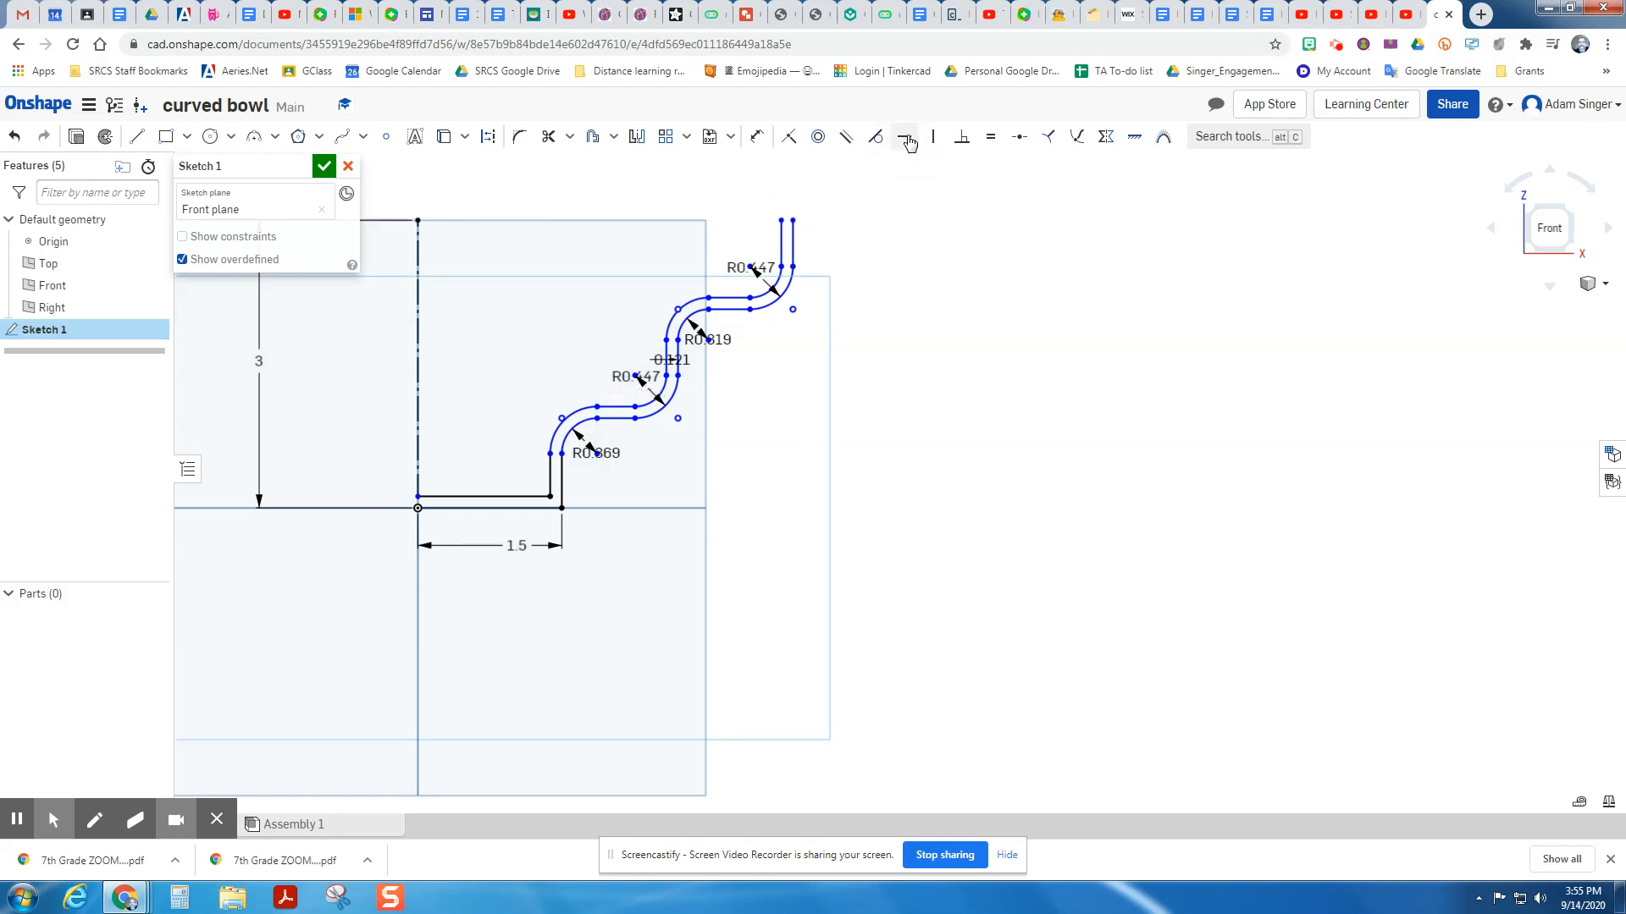
- Close the bowl profile with short lines joining both curves at the rim and at the axis, and finish the sketch
{"action": "left_click", "coordinate": [137, 136]}
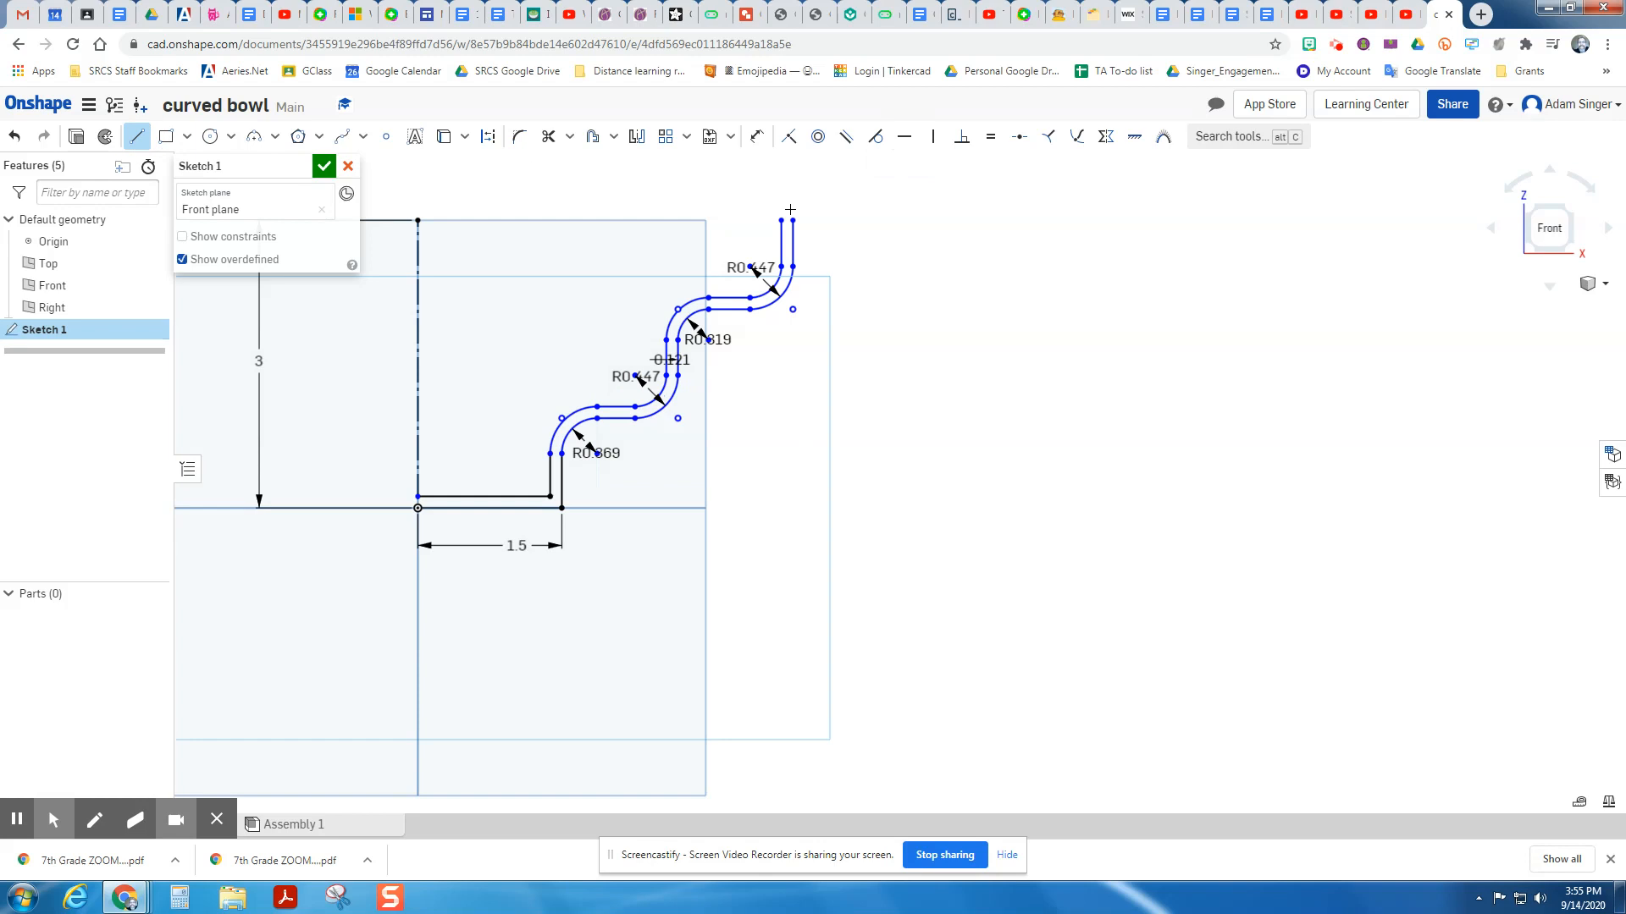
{"action": "left_click", "coordinate": [782, 220]}
{"action": "left_click", "coordinate": [794, 221]}
{"action": "left_click", "coordinate": [418, 496]}
{"action": "left_click", "coordinate": [418, 508]}
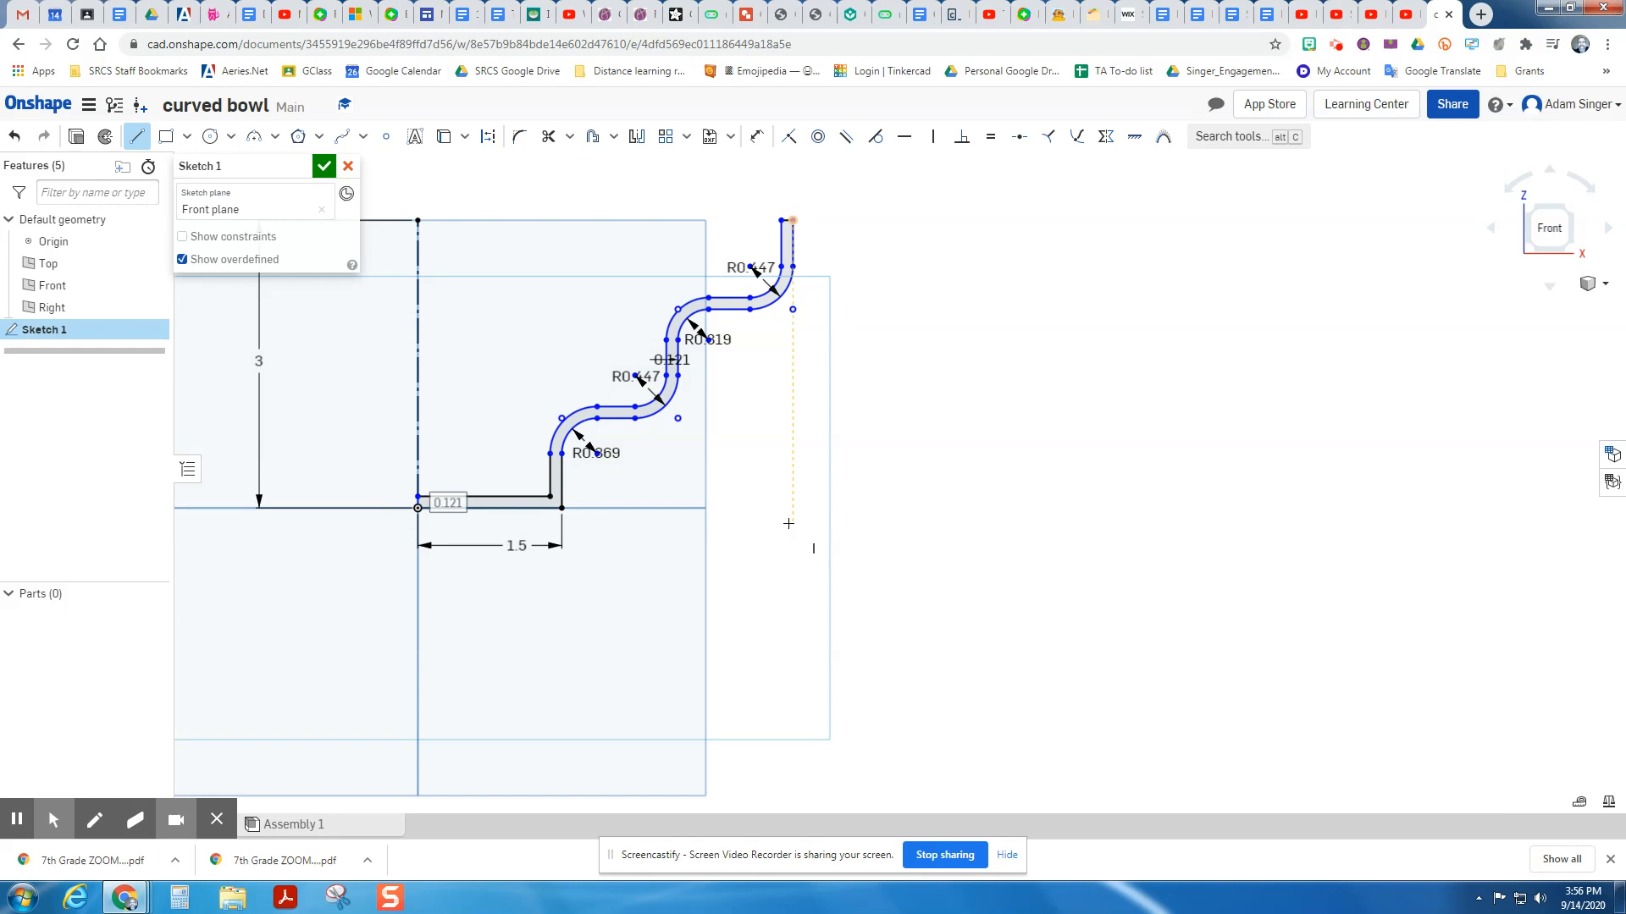
{"action": "scroll", "coordinate": [788, 523], "scroll_direction": "down", "scroll_amount": 2}
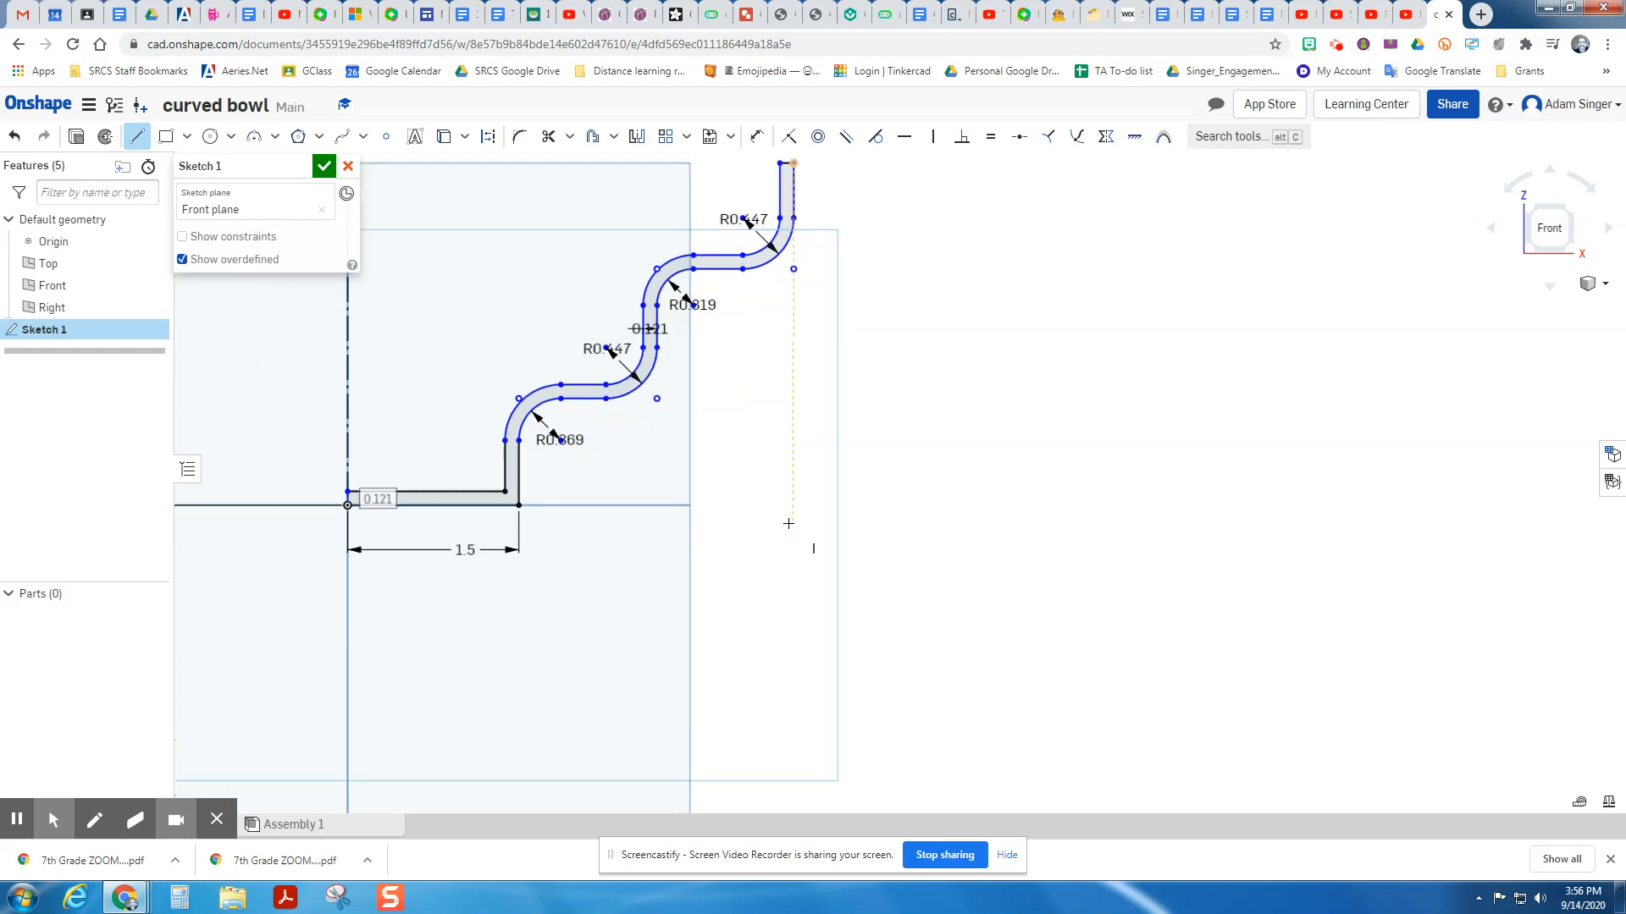
{"action": "left_click", "coordinate": [325, 165]}
- Revolve the closed profile region a full turn around the vertical construction line as a new solid
{"action": "left_click", "coordinate": [181, 137]}
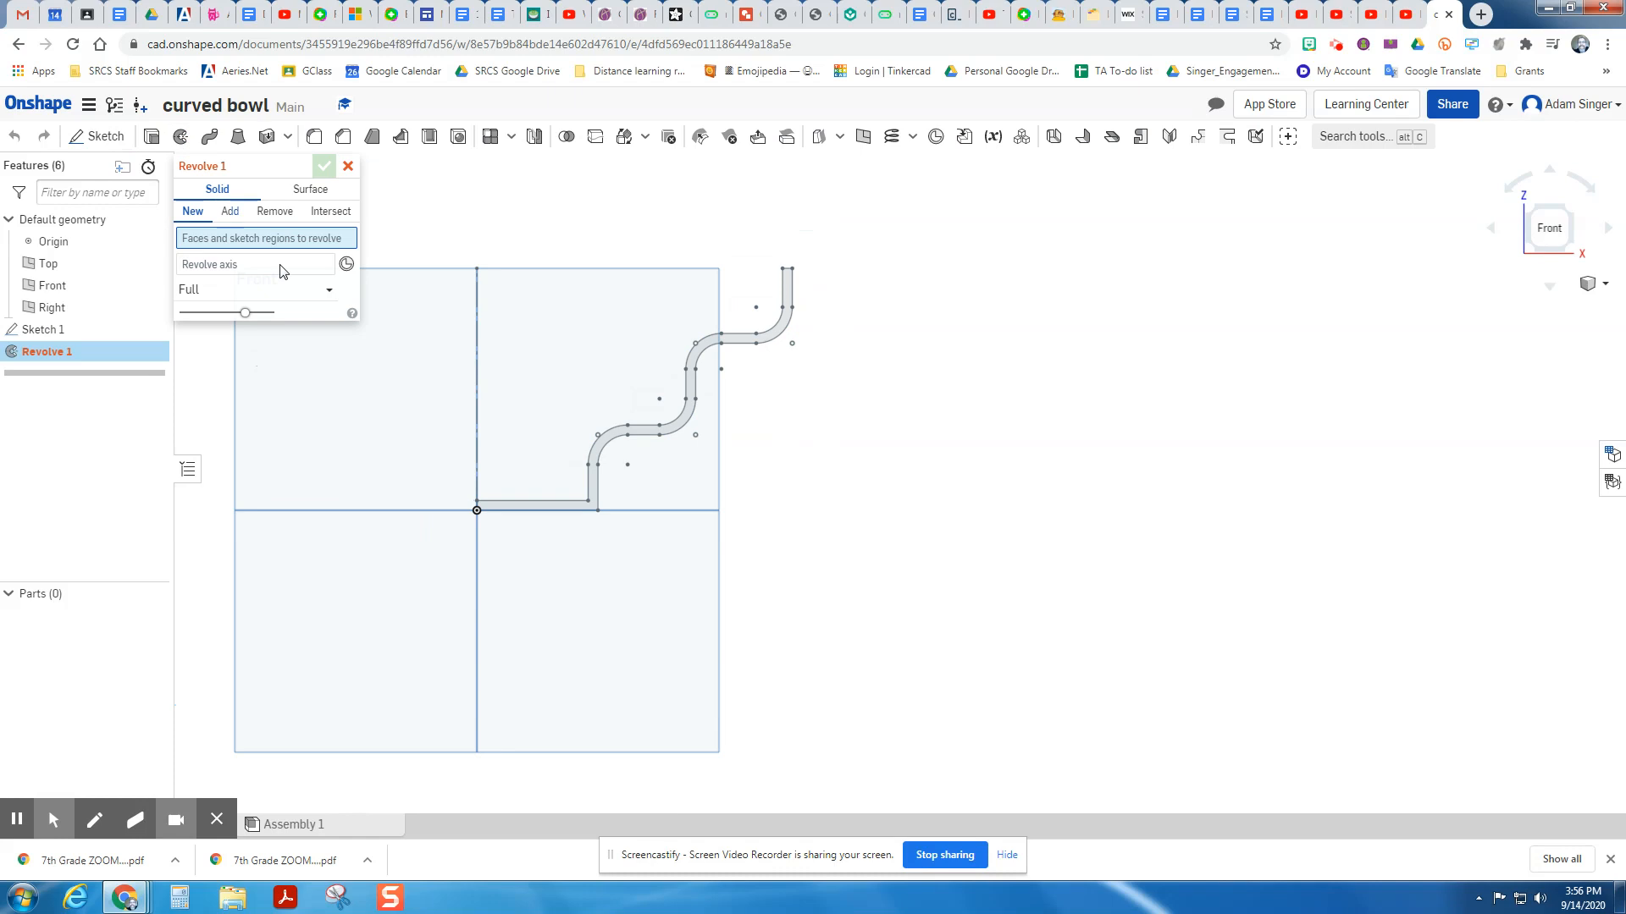
{"action": "left_click", "coordinate": [682, 426]}
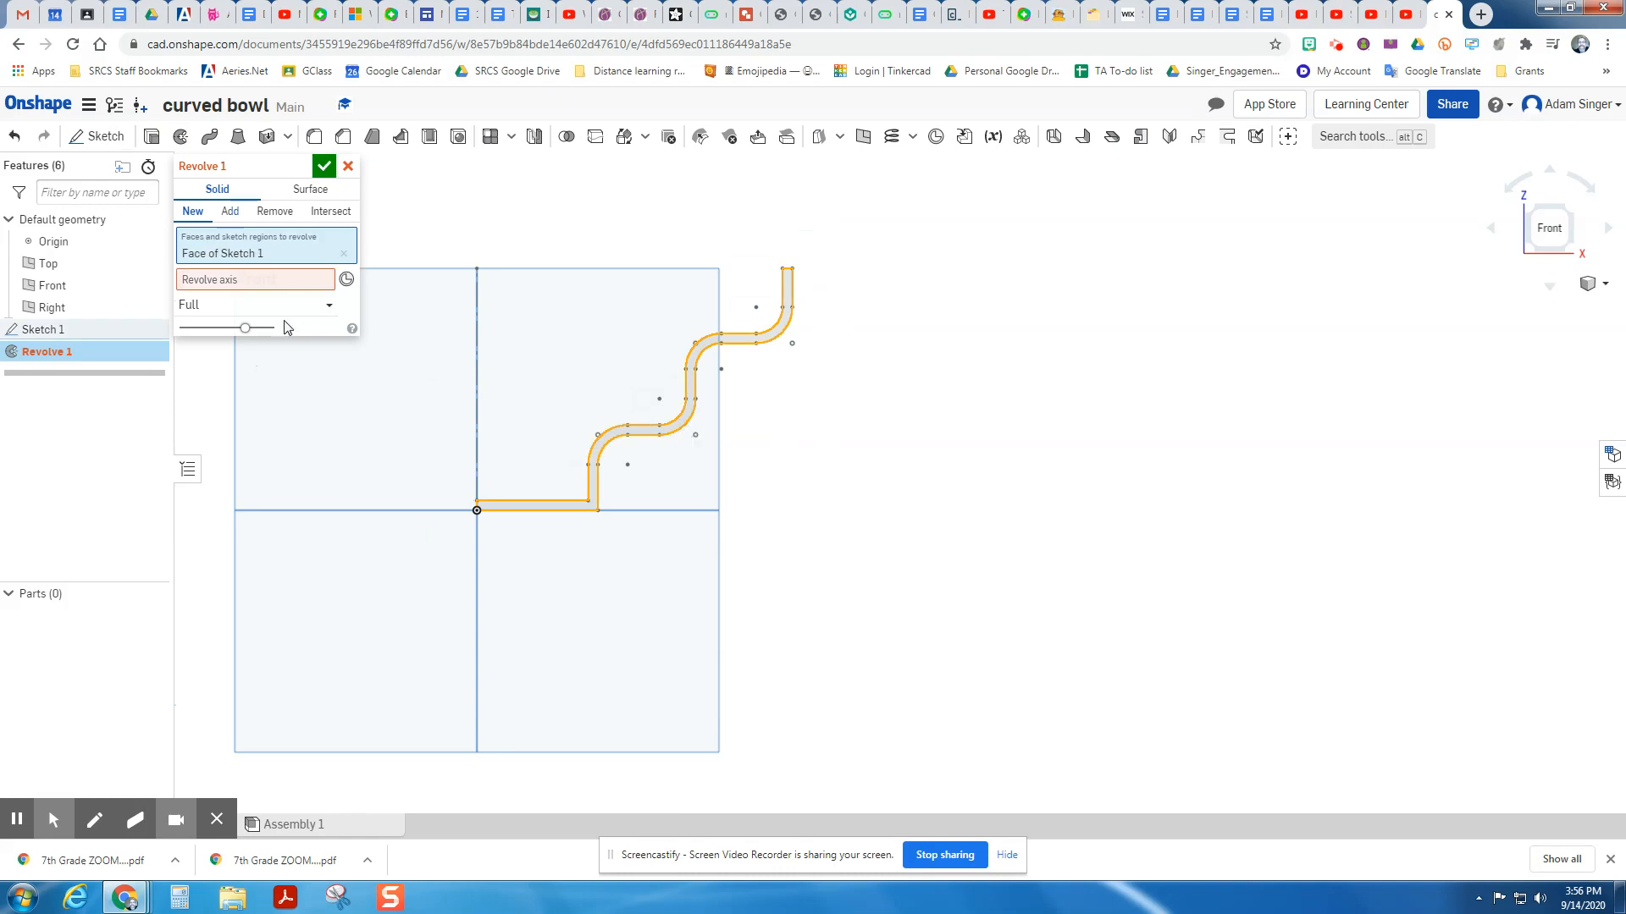
{"action": "left_click", "coordinate": [293, 283]}
{"action": "left_click", "coordinate": [475, 367]}
{"action": "mouse_move", "coordinate": [841, 432]}
{"action": "right_mouse_down"}
{"action": "mouse_move", "coordinate": [809, 473]}
{"action": "mouse_move", "coordinate": [787, 421]}
{"action": "mouse_move", "coordinate": [798, 383]}
{"action": "mouse_move", "coordinate": [855, 410]}
{"action": "mouse_move", "coordinate": [831, 382]}
{"action": "mouse_move", "coordinate": [842, 403]}
{"action": "right_mouse_up"}
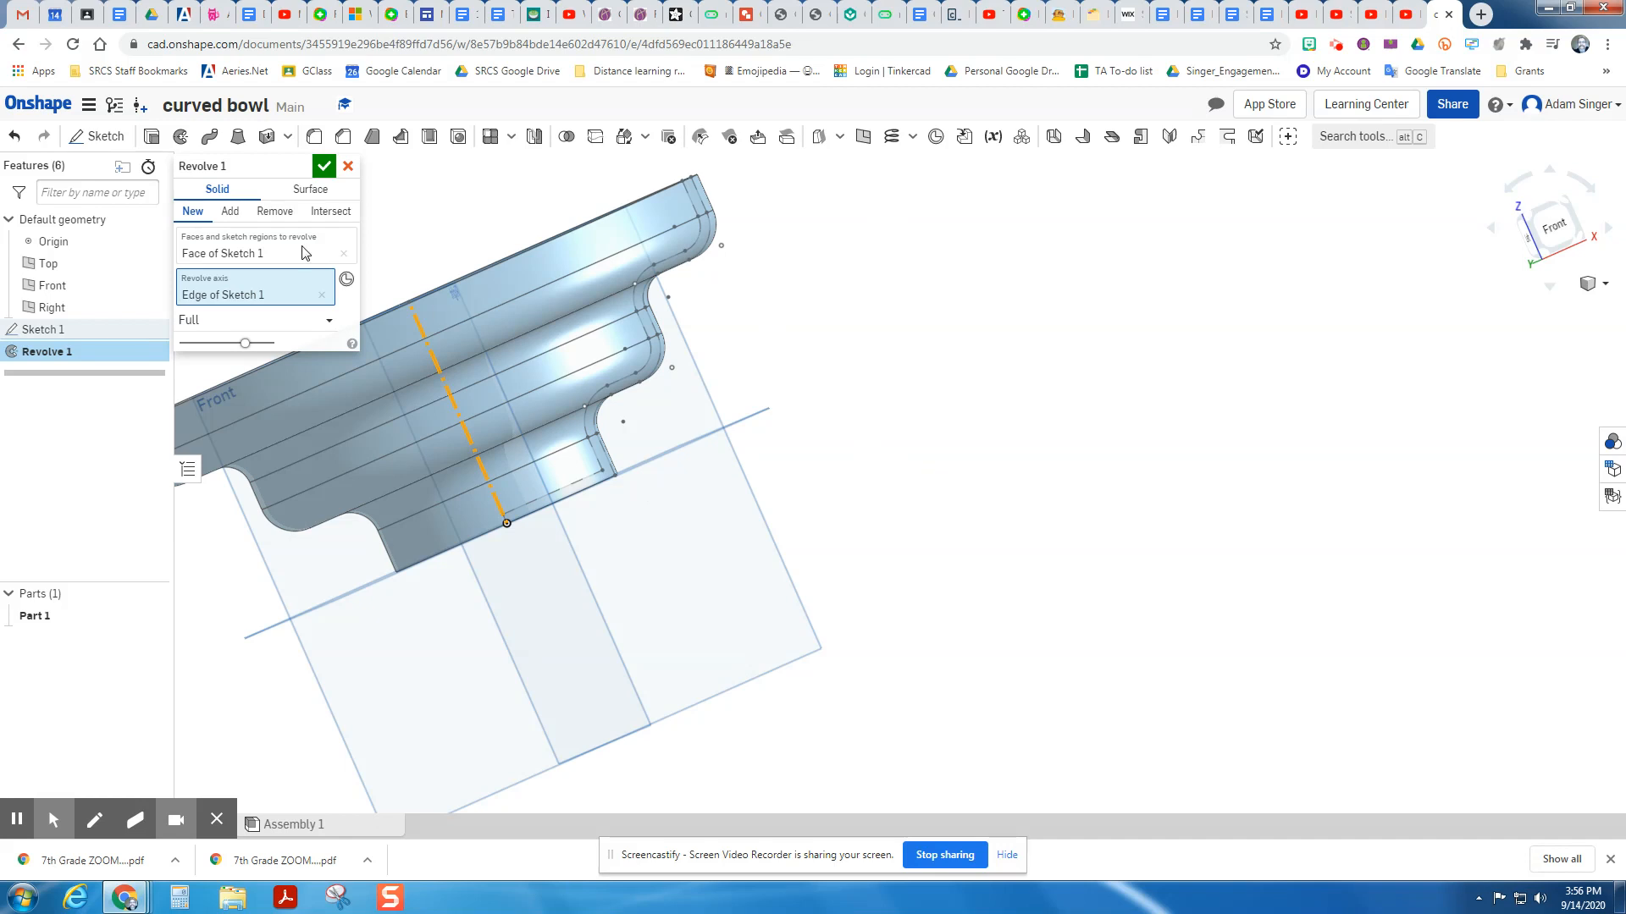
{"action": "left_click", "coordinate": [323, 166]}
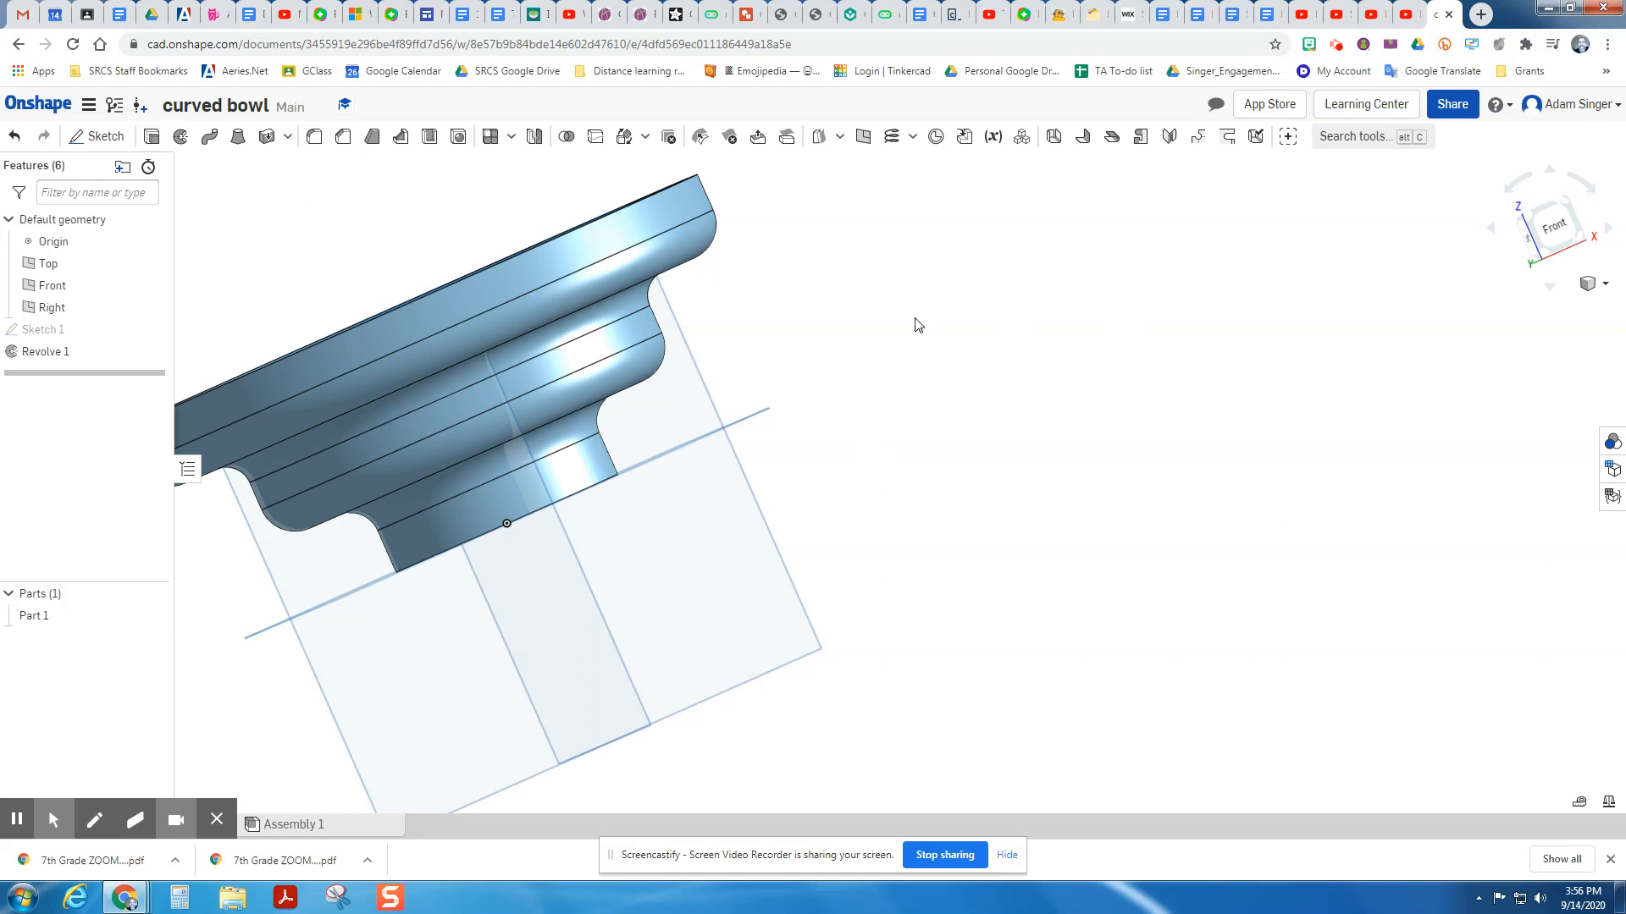